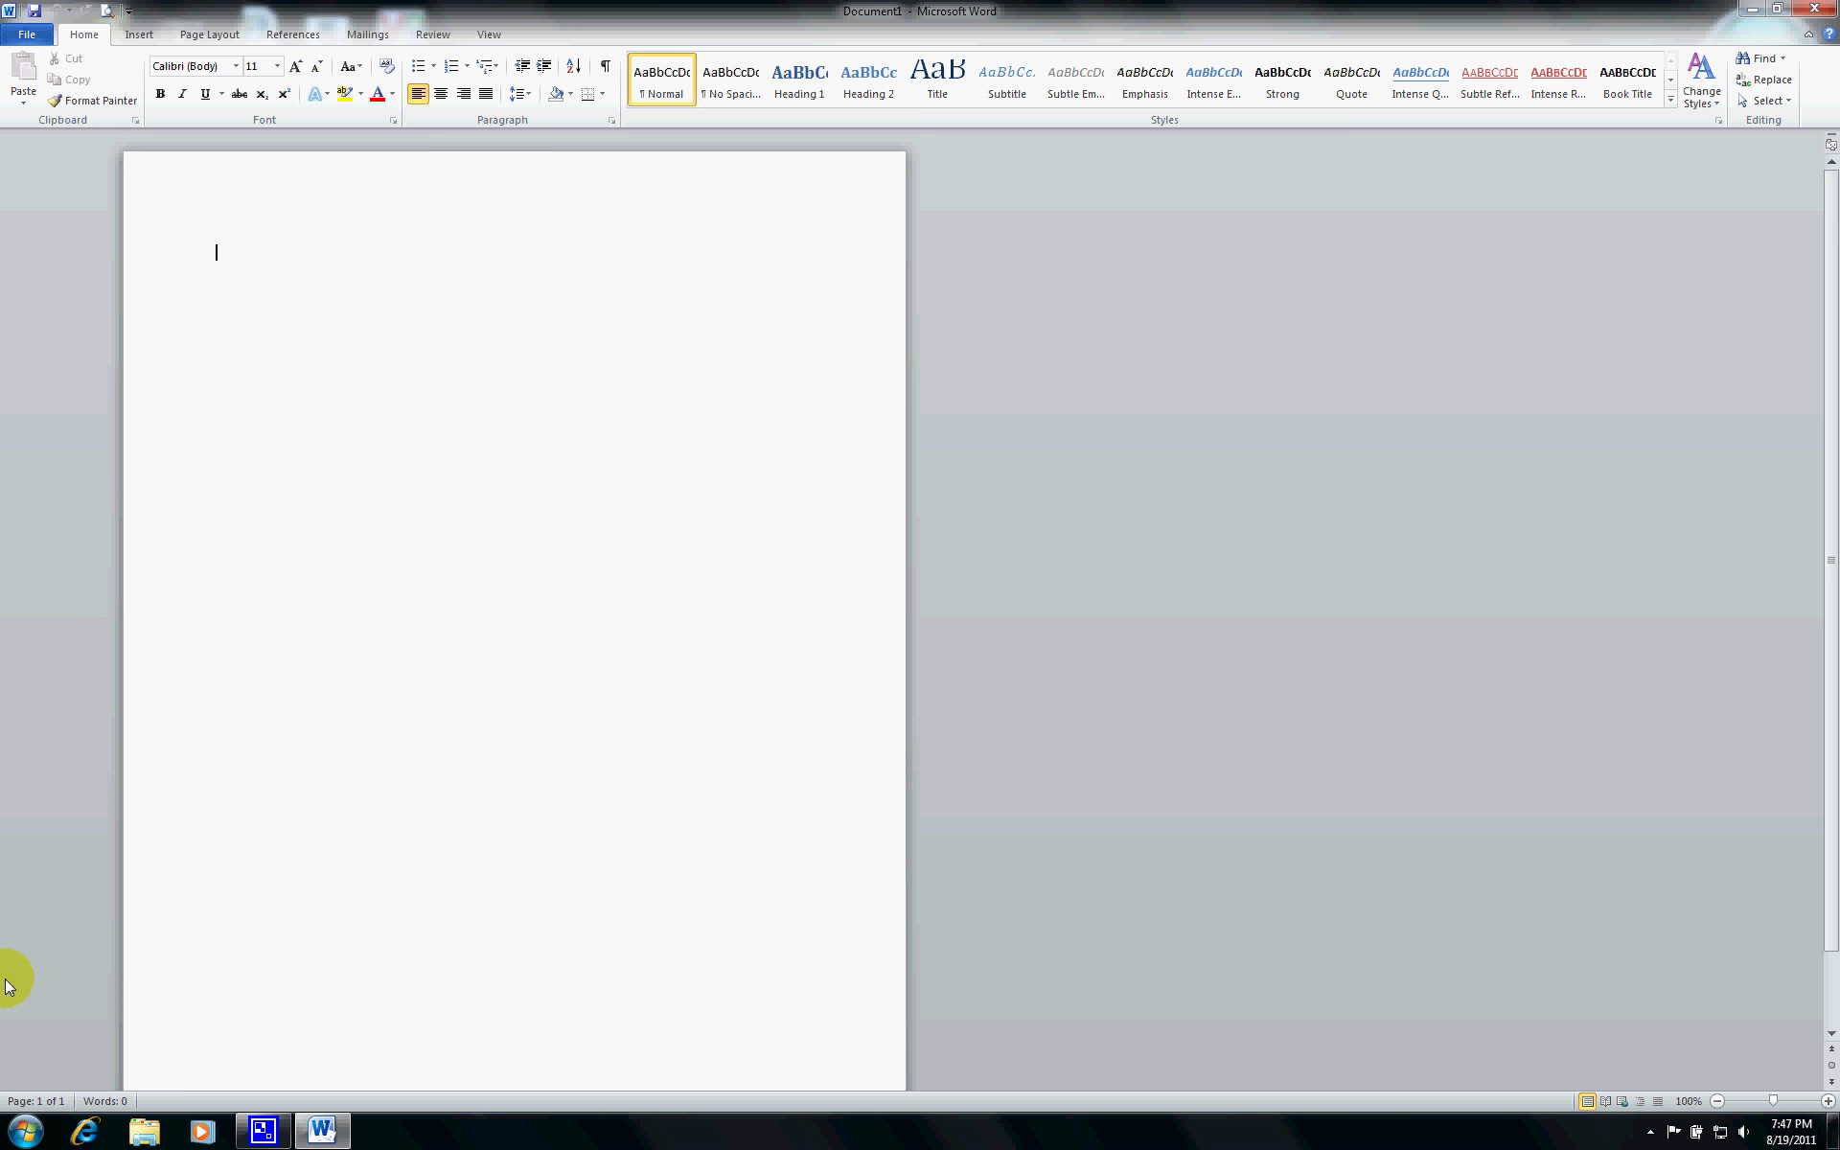
- Open the File backstage's New page to list Blank document and the Office.com template categories
mouse_move(8, 738)
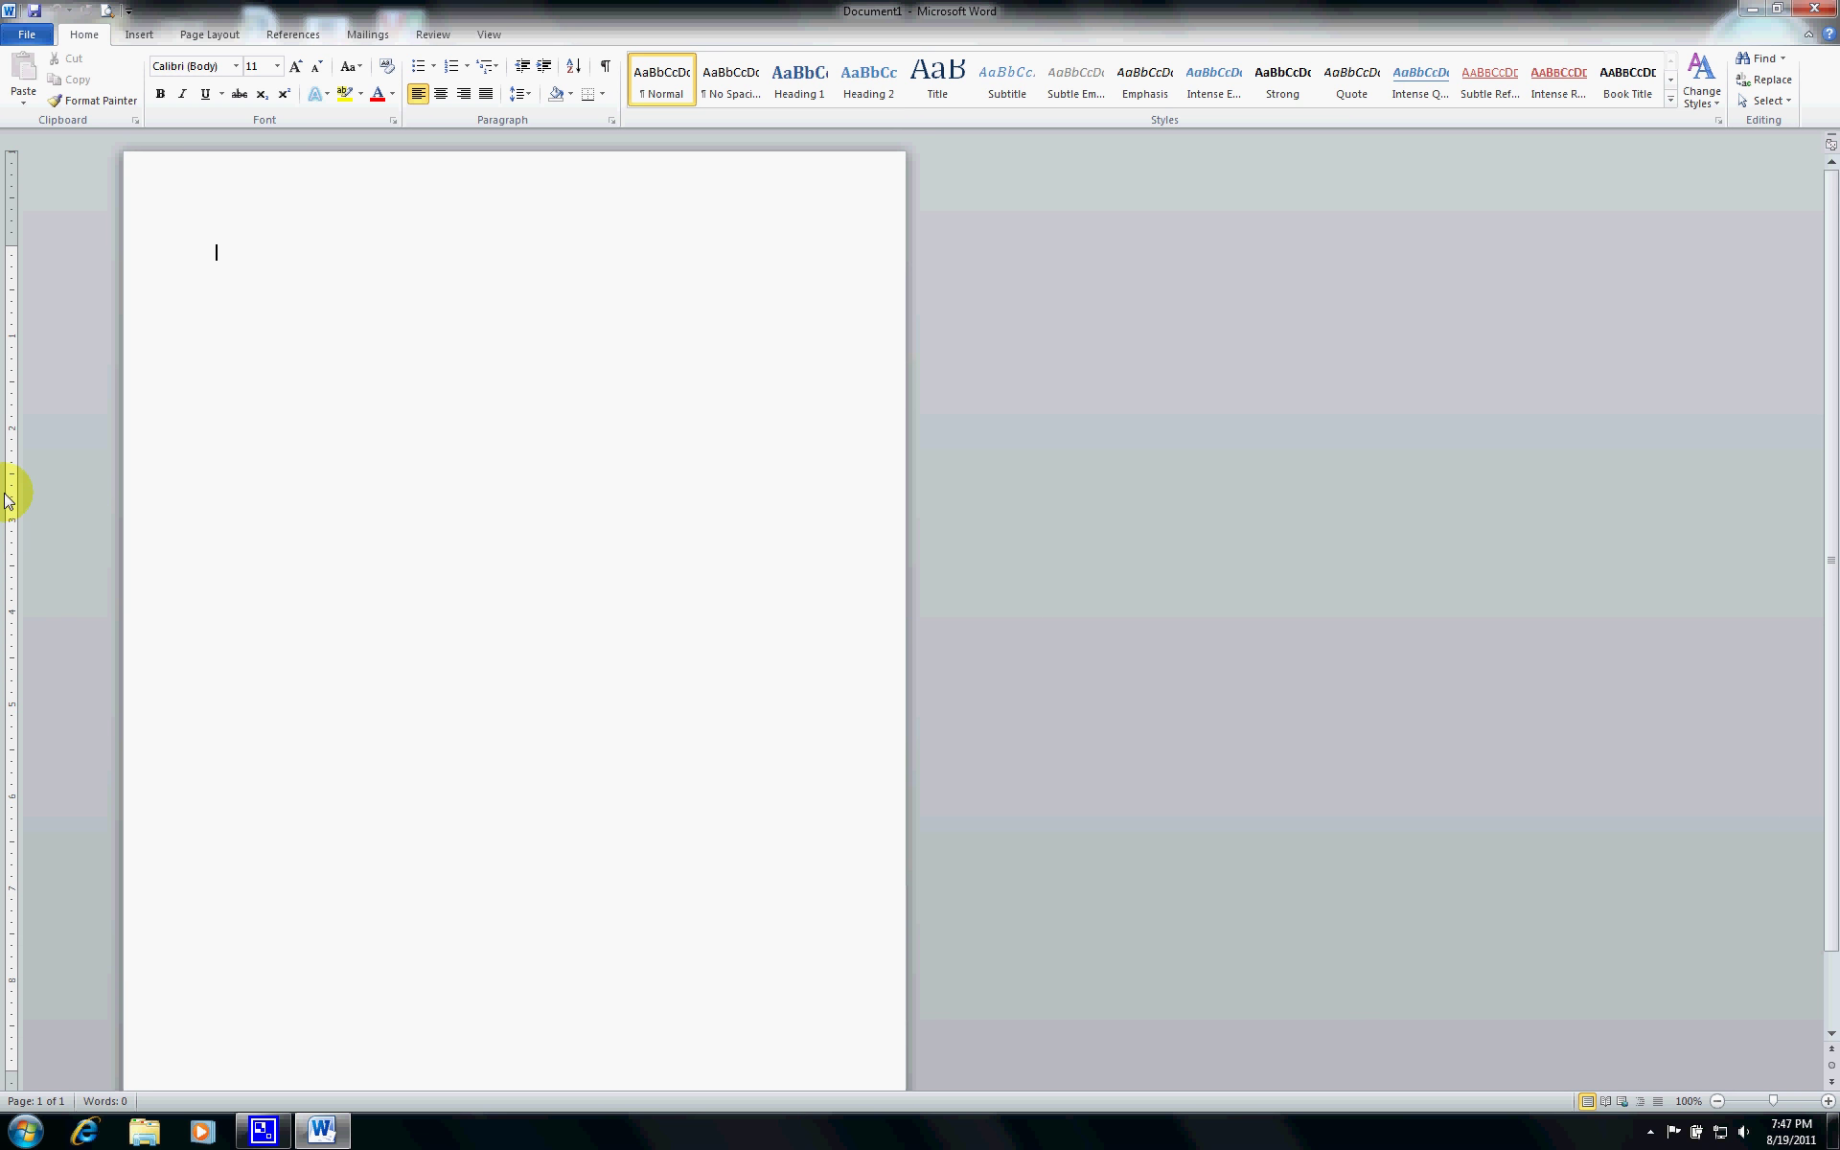
click(26, 38)
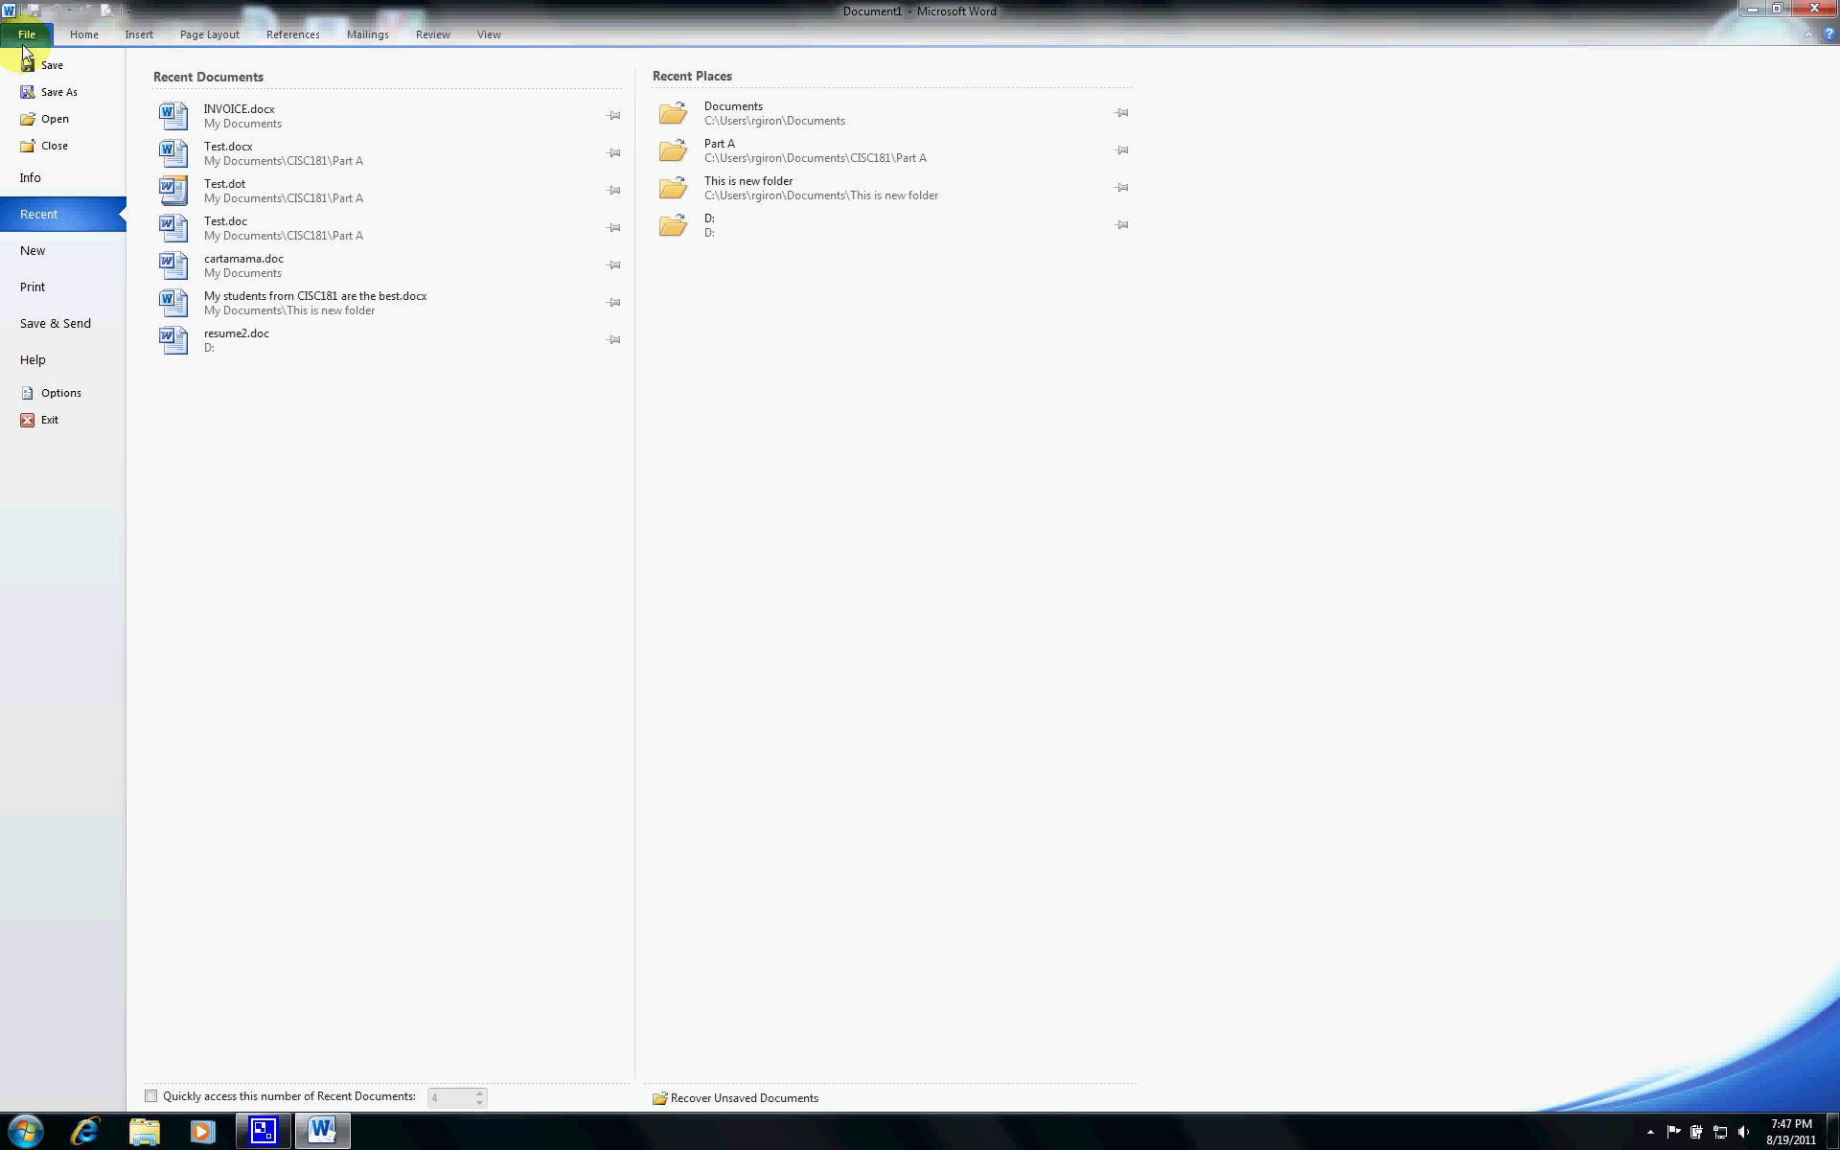
click(84, 34)
click(23, 39)
click(42, 251)
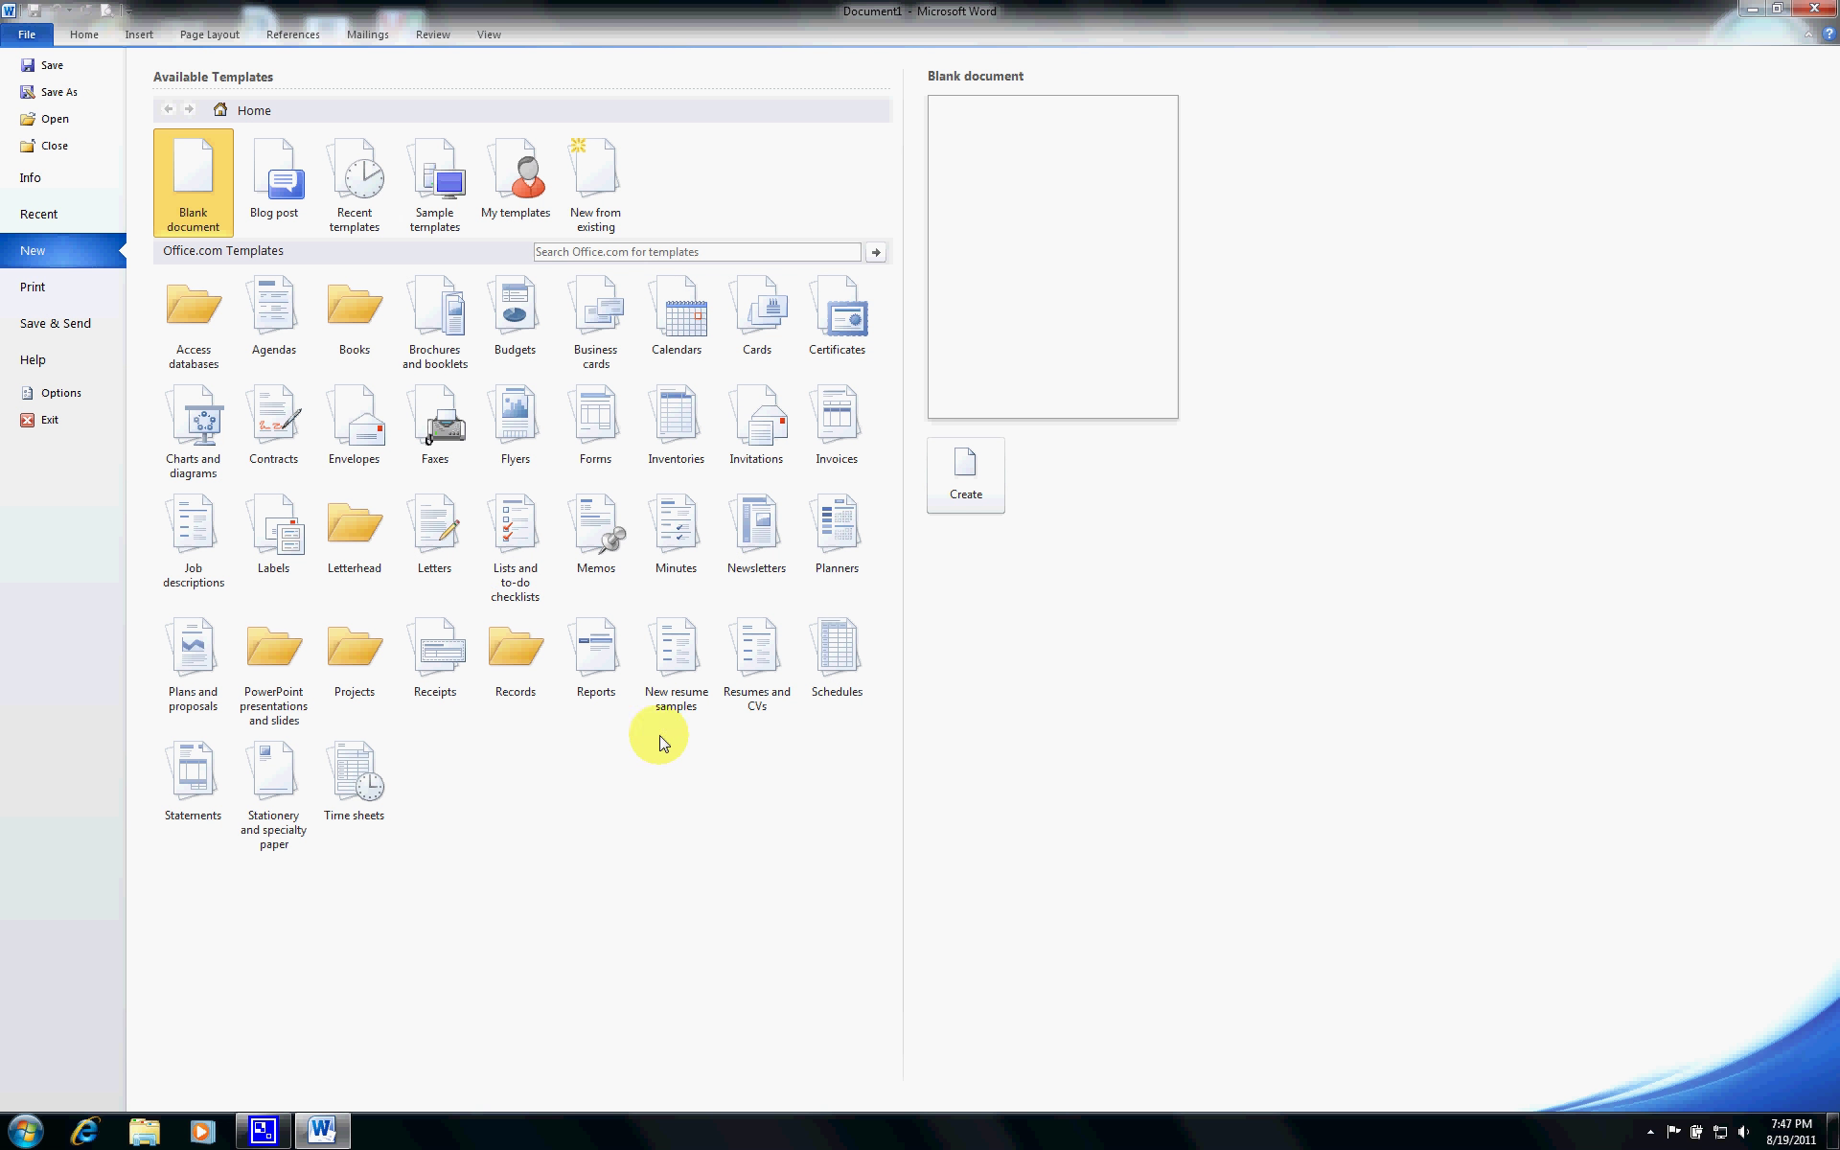
- Browse the New resume samples category and preview the High school student resume template
click(686, 699)
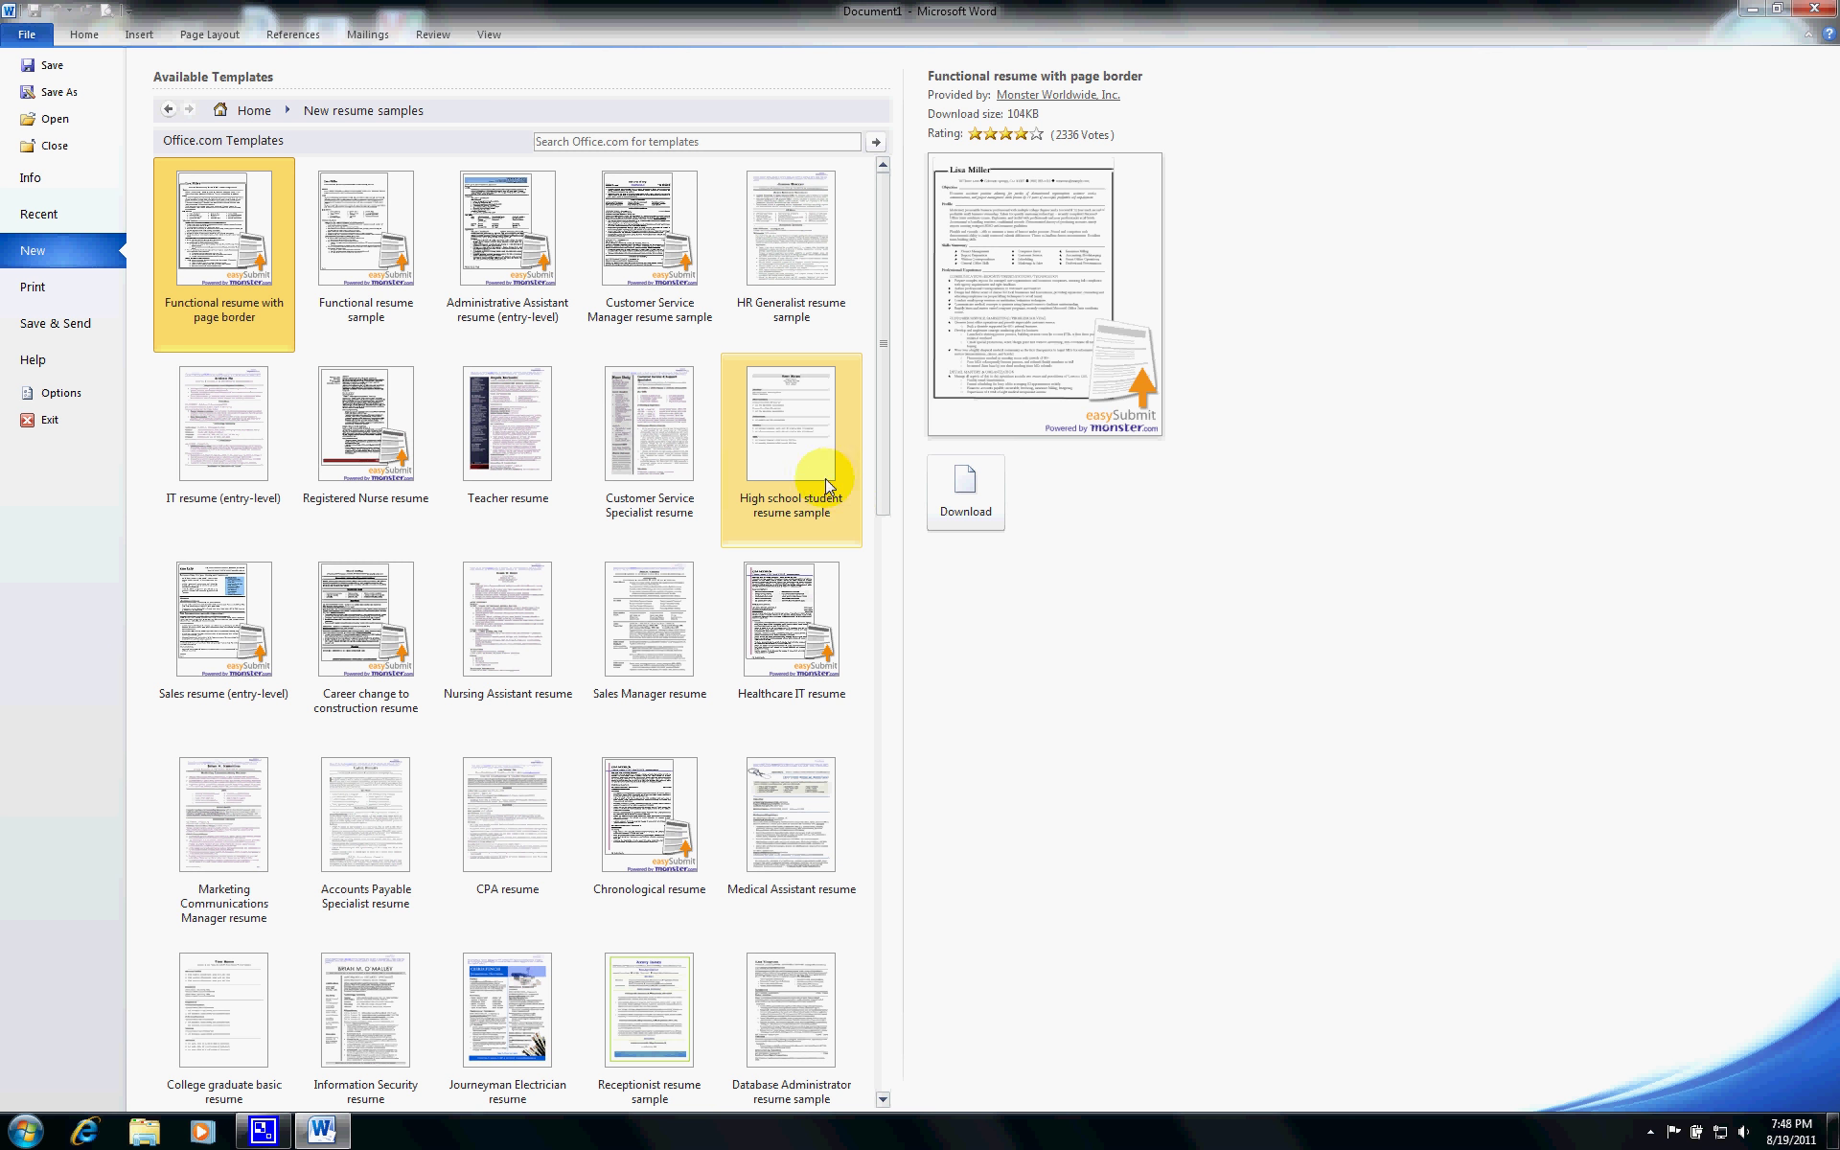
click(825, 480)
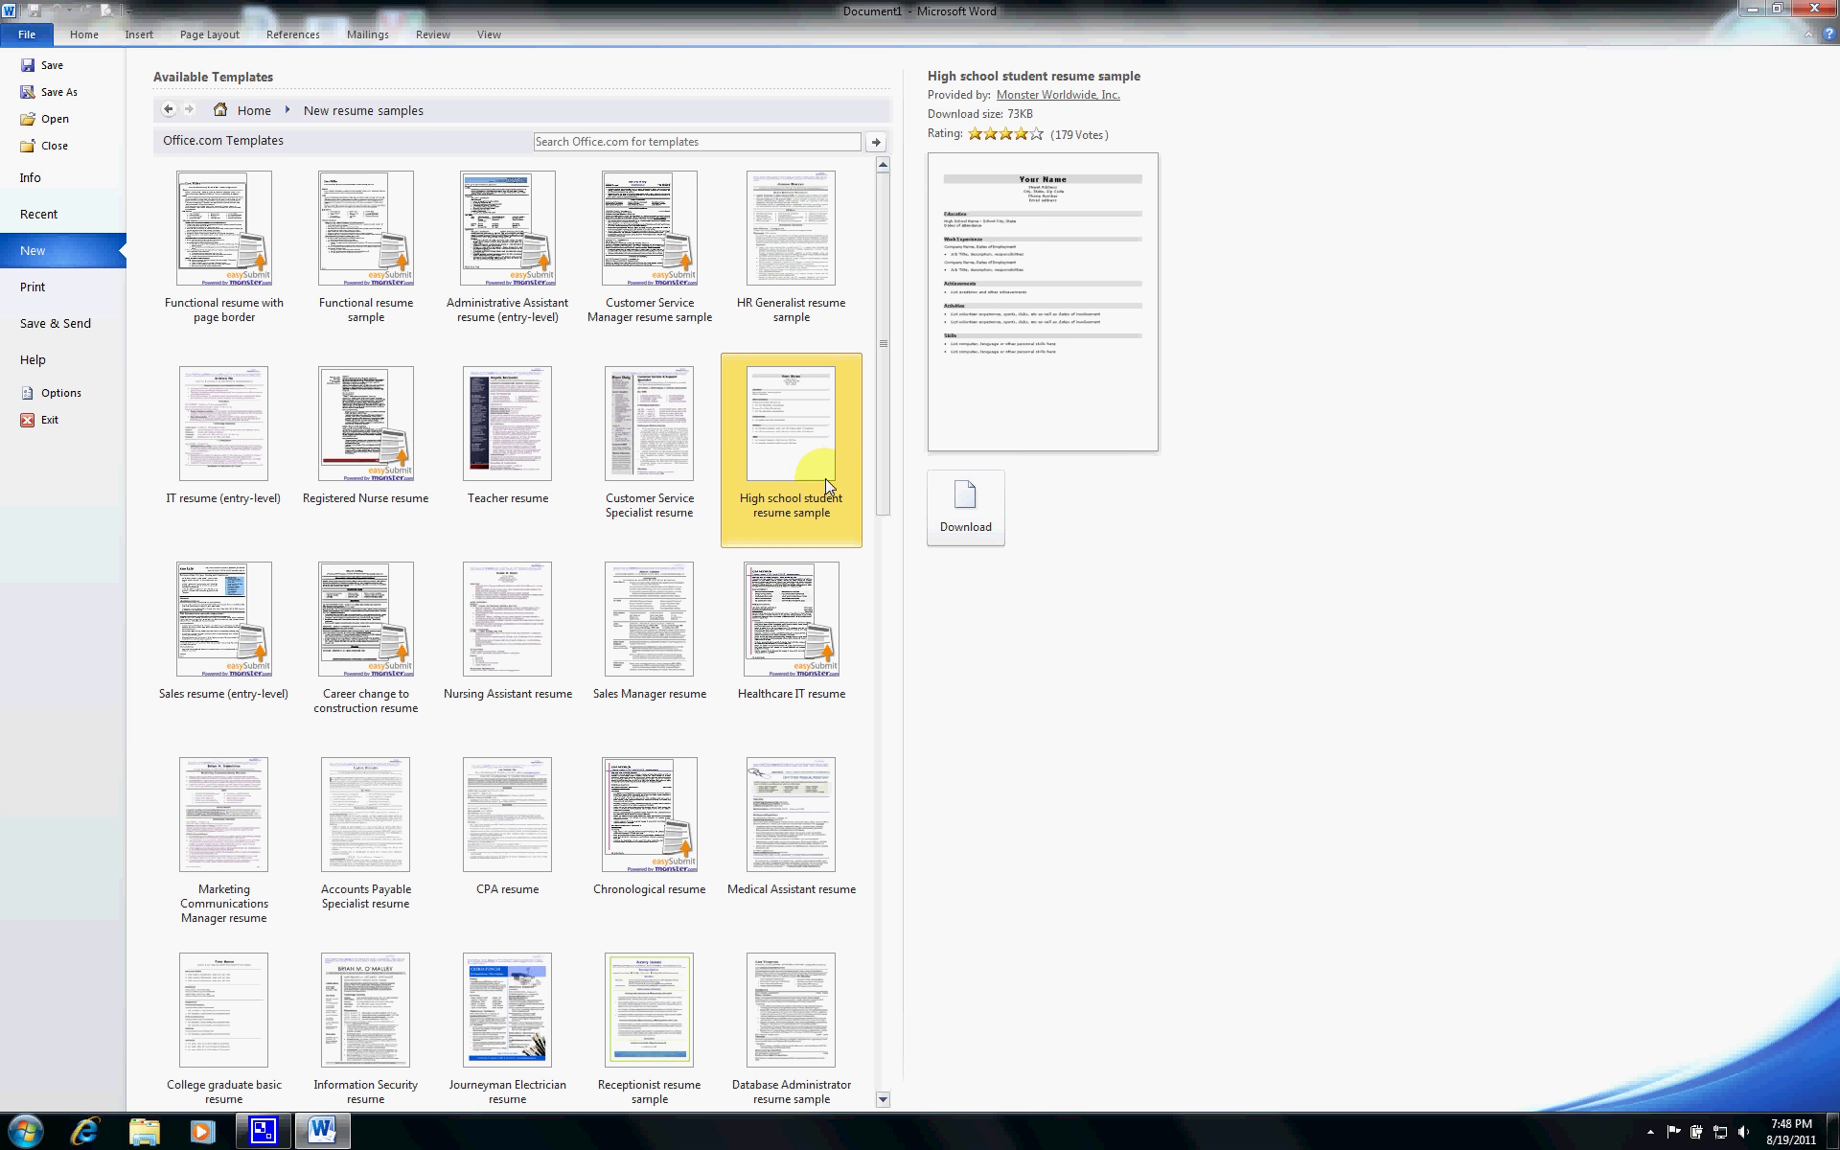
- Download the High school student resume and replace the Your Name heading with the applicant's full name
click(947, 531)
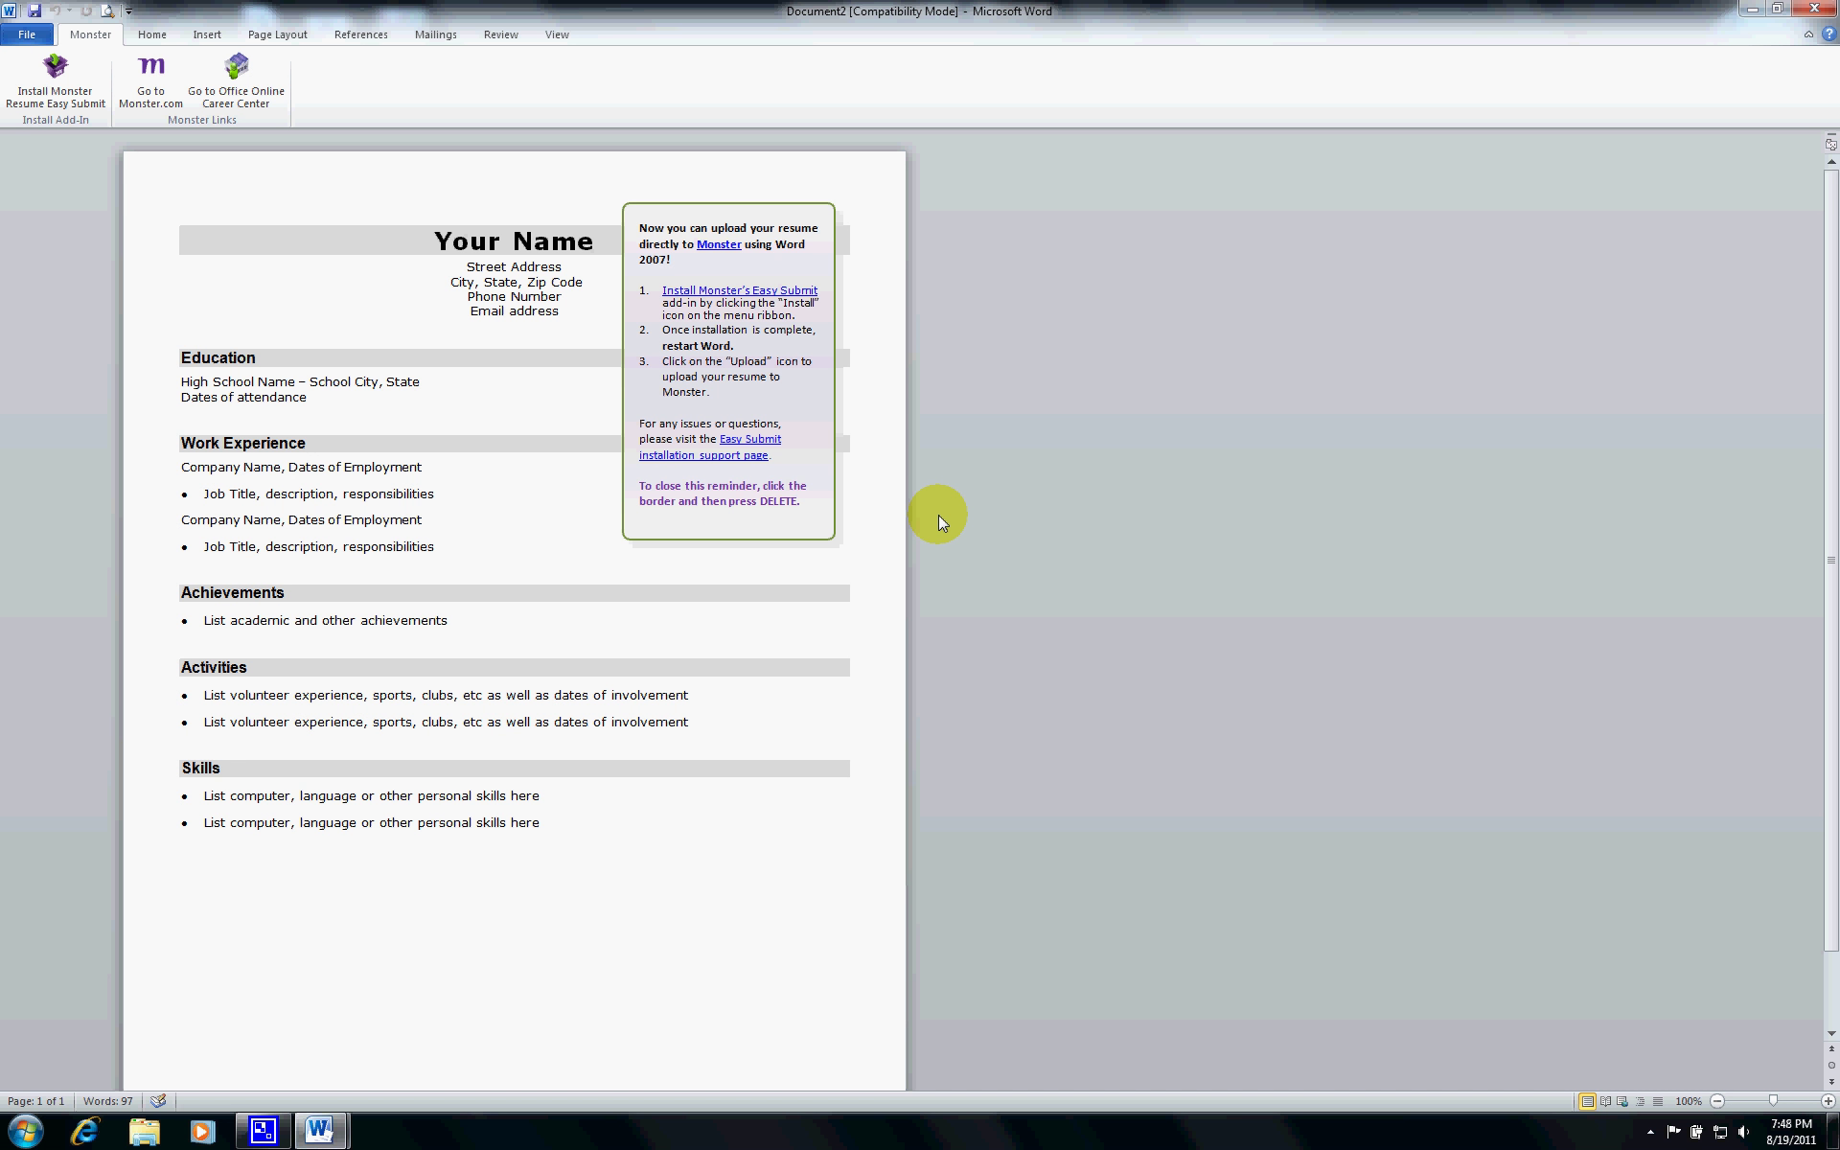
drag(939, 514, 755, 399)
click(404, 235)
drag(605, 255, 456, 238)
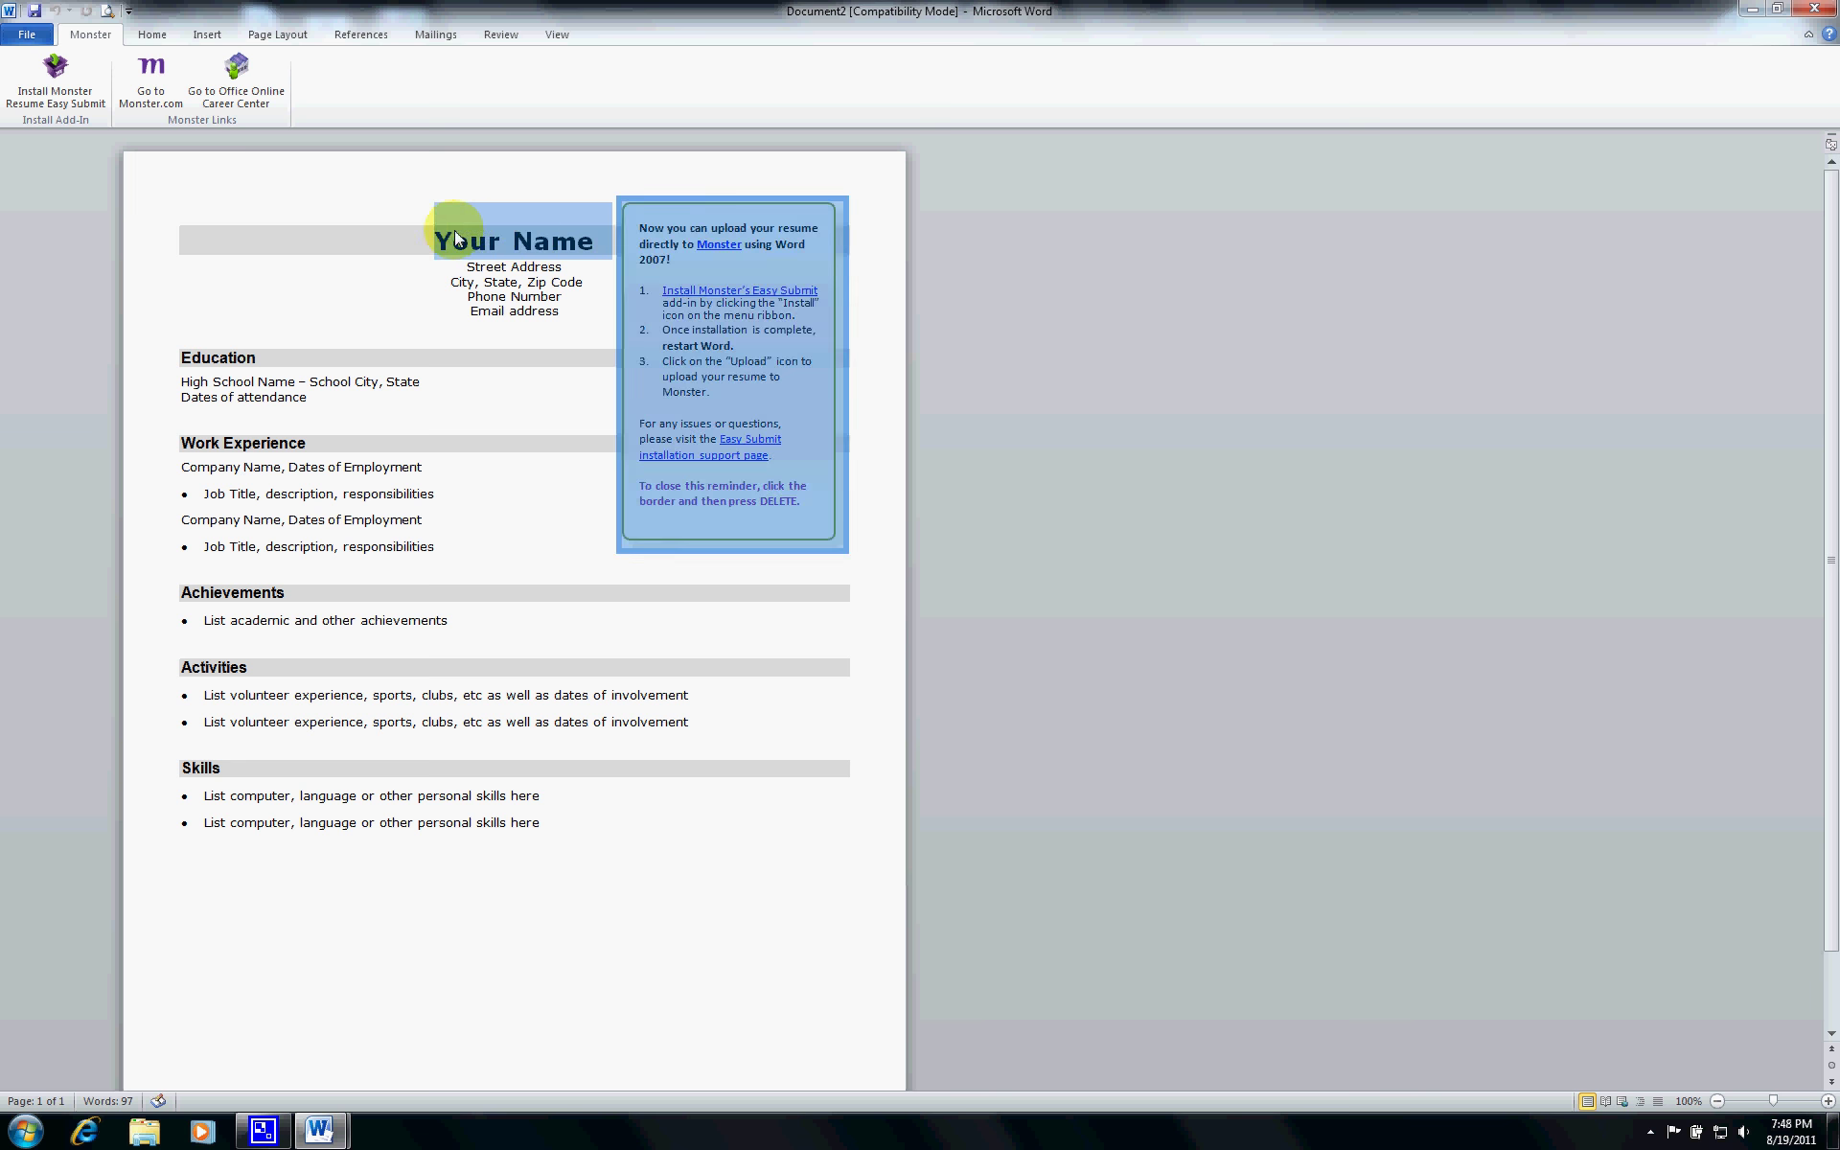
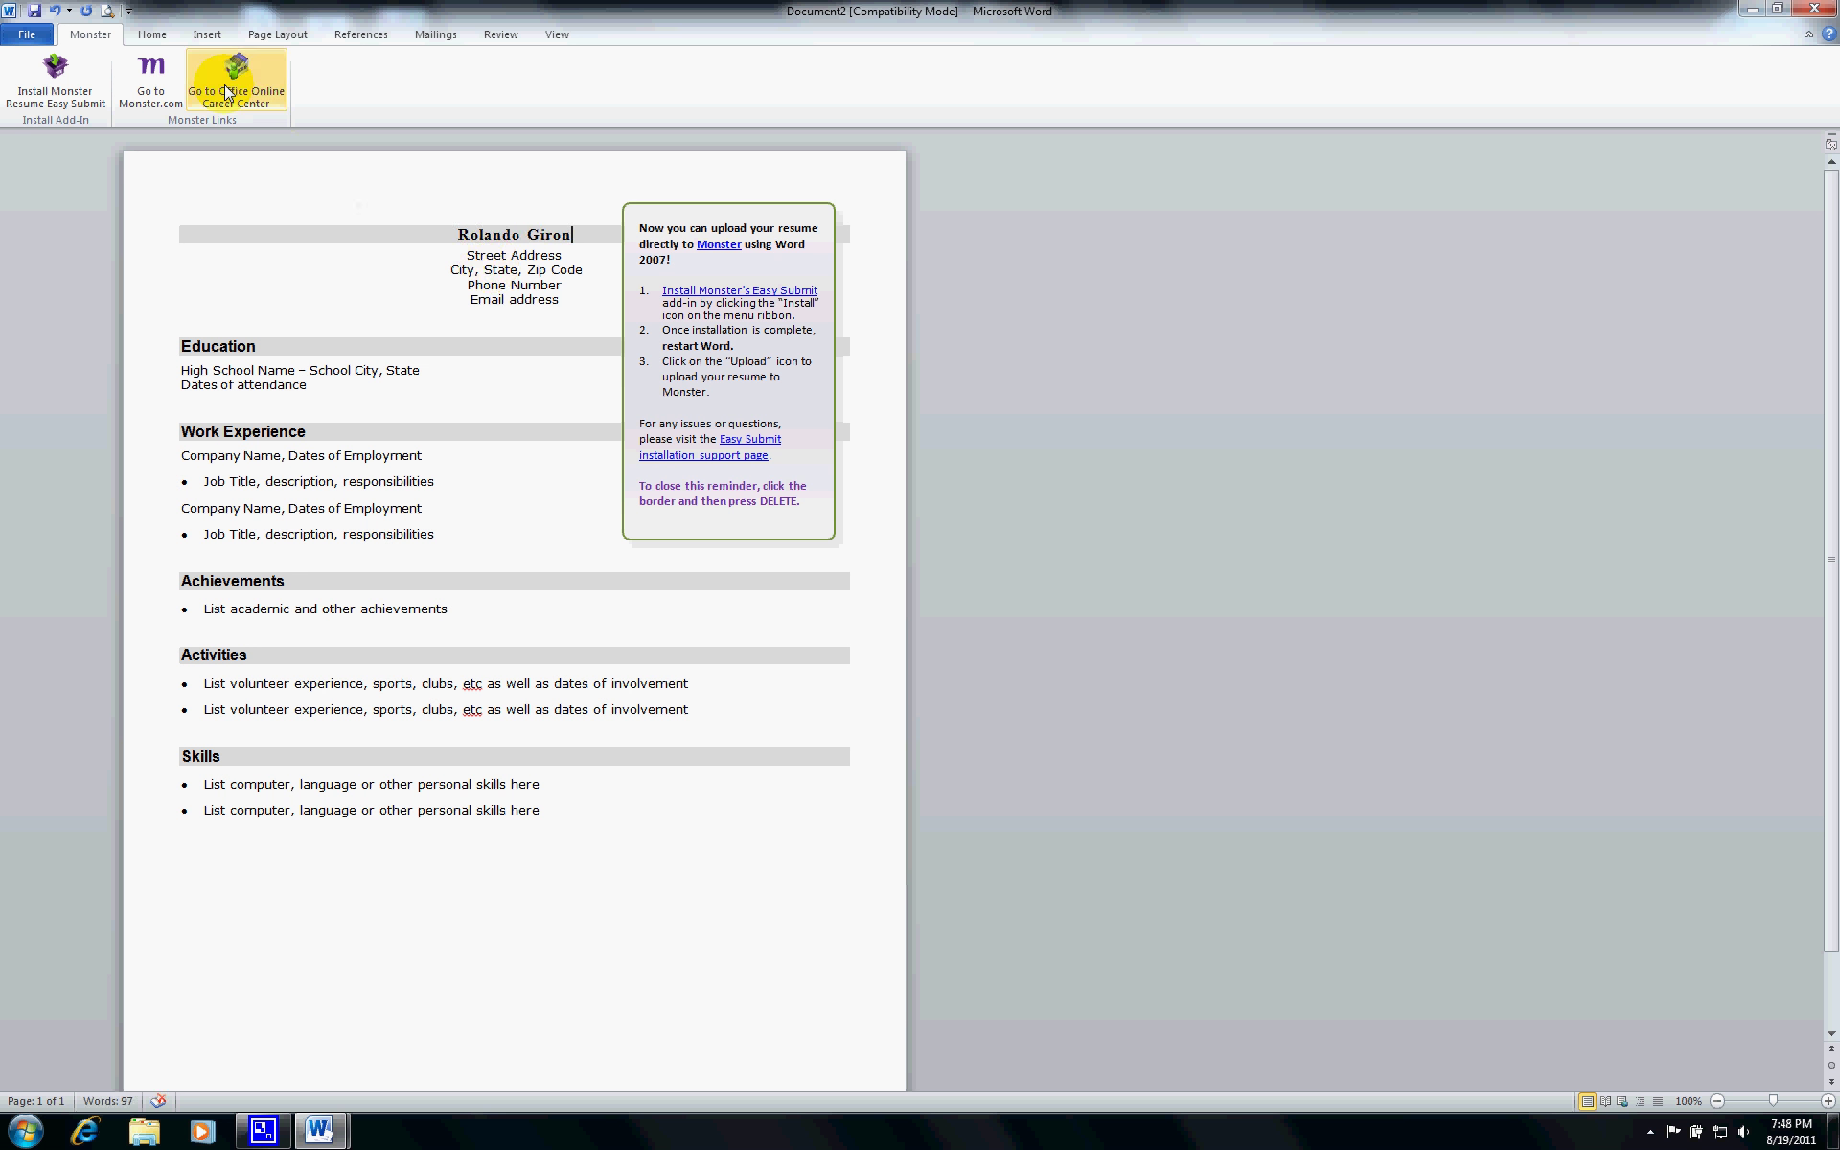
click(151, 42)
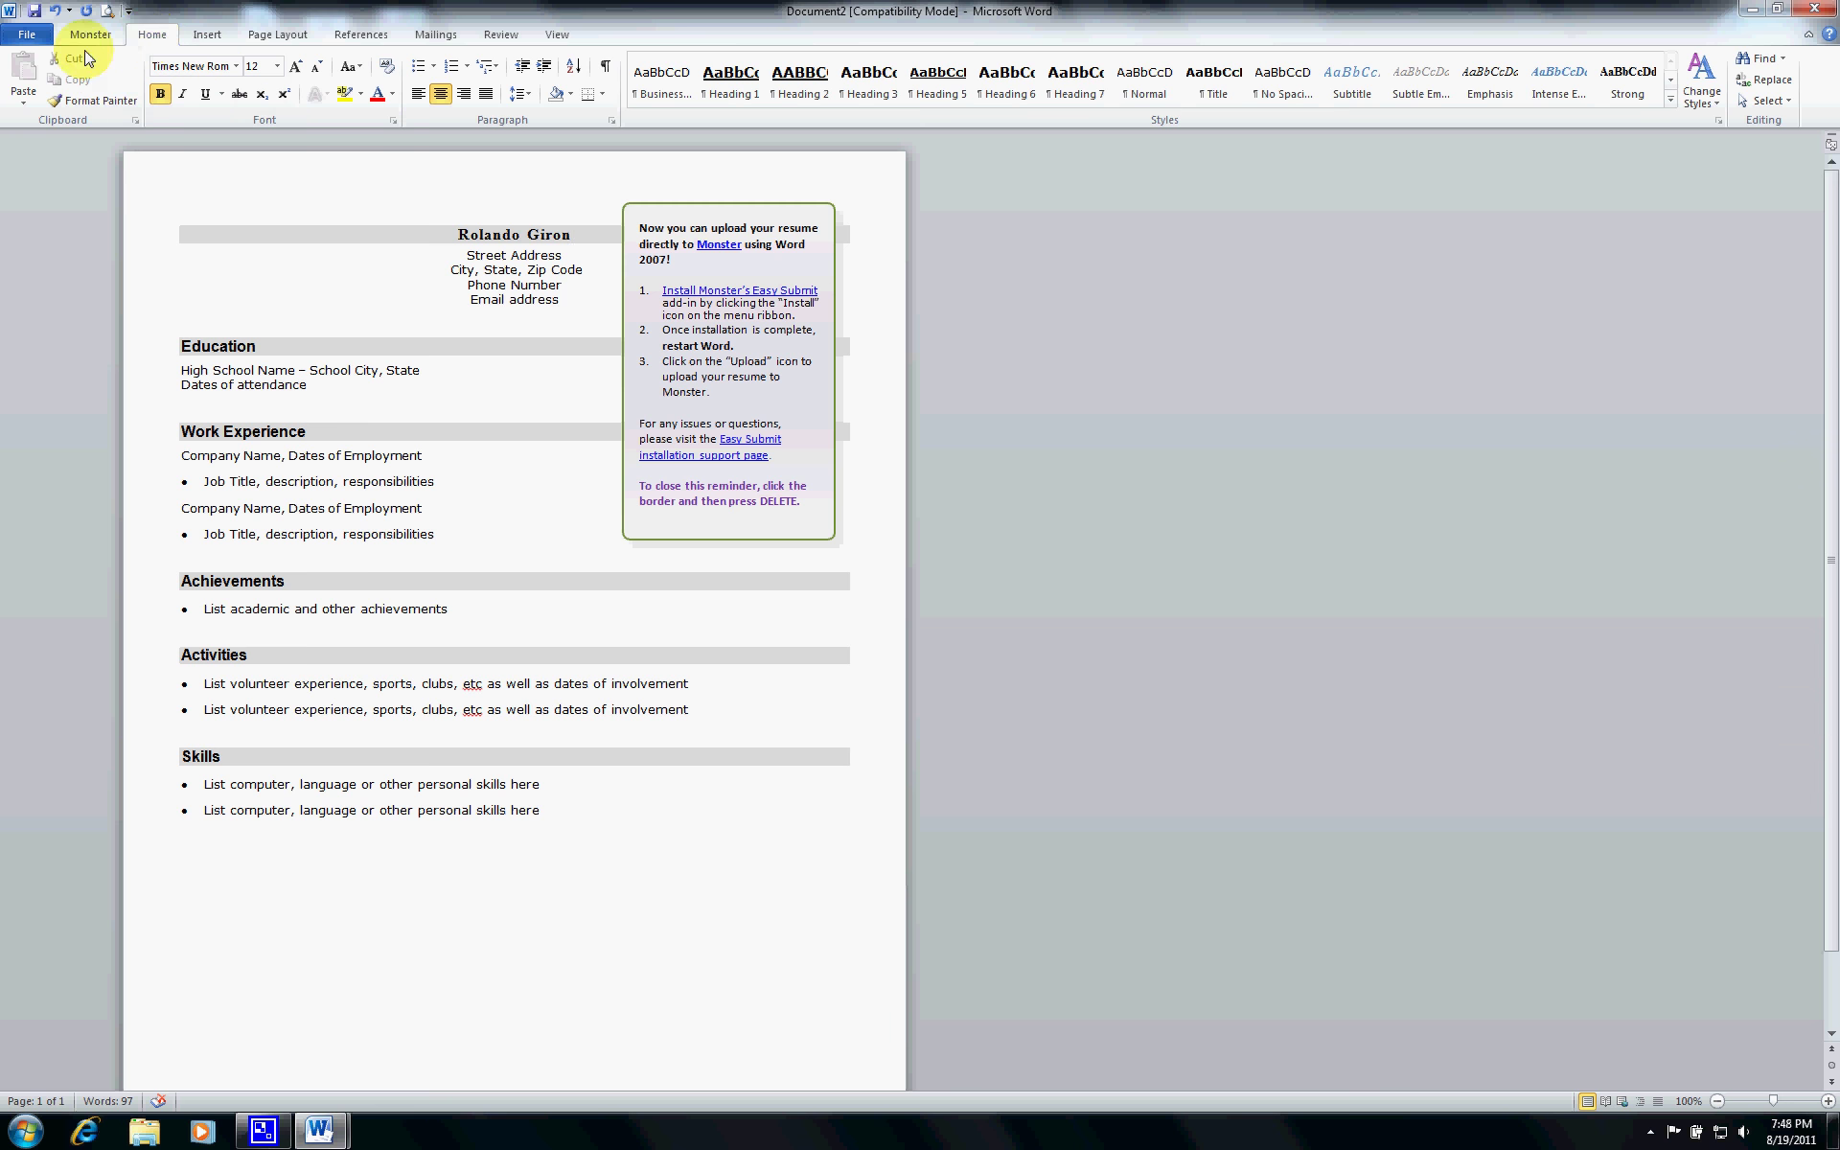
- Save the resume as ResumeExample, accepting conversion to the newer .docx format
click(27, 36)
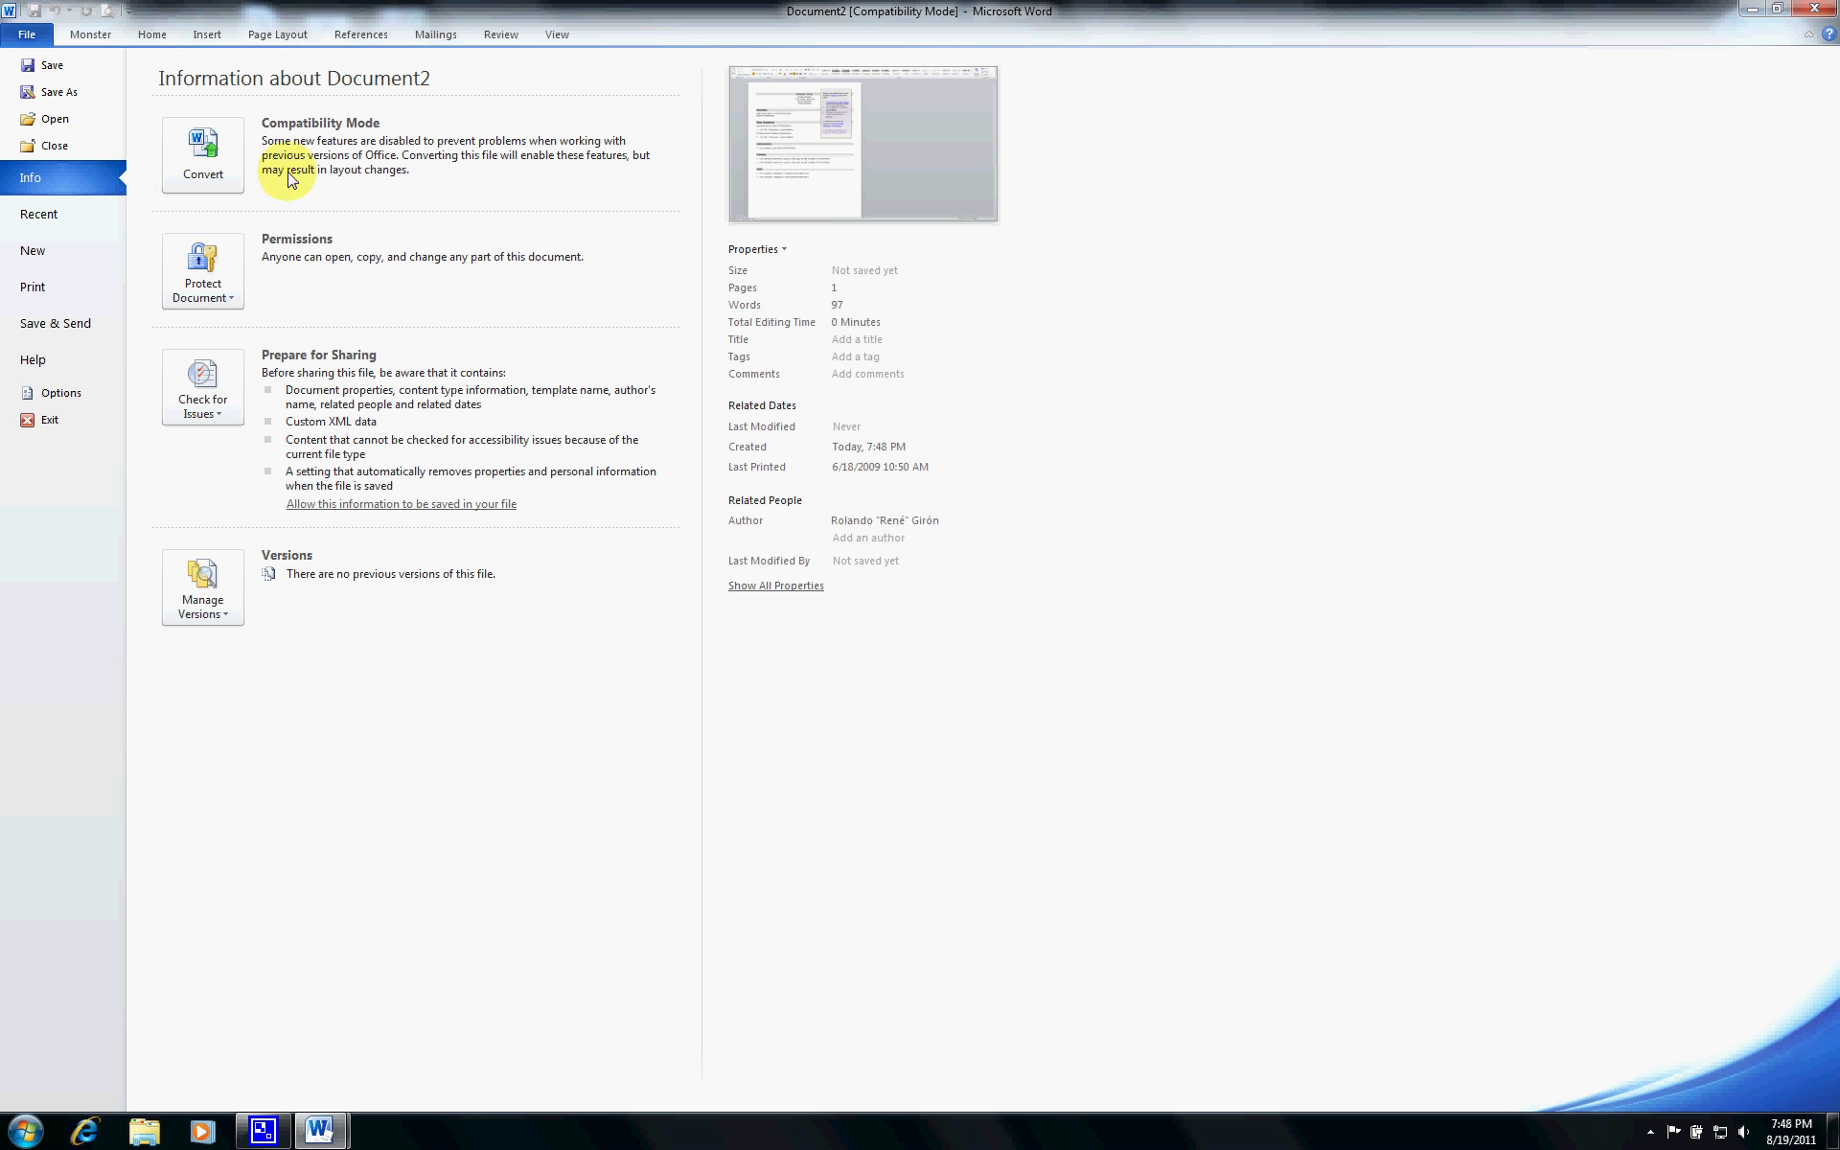
key(Escape)
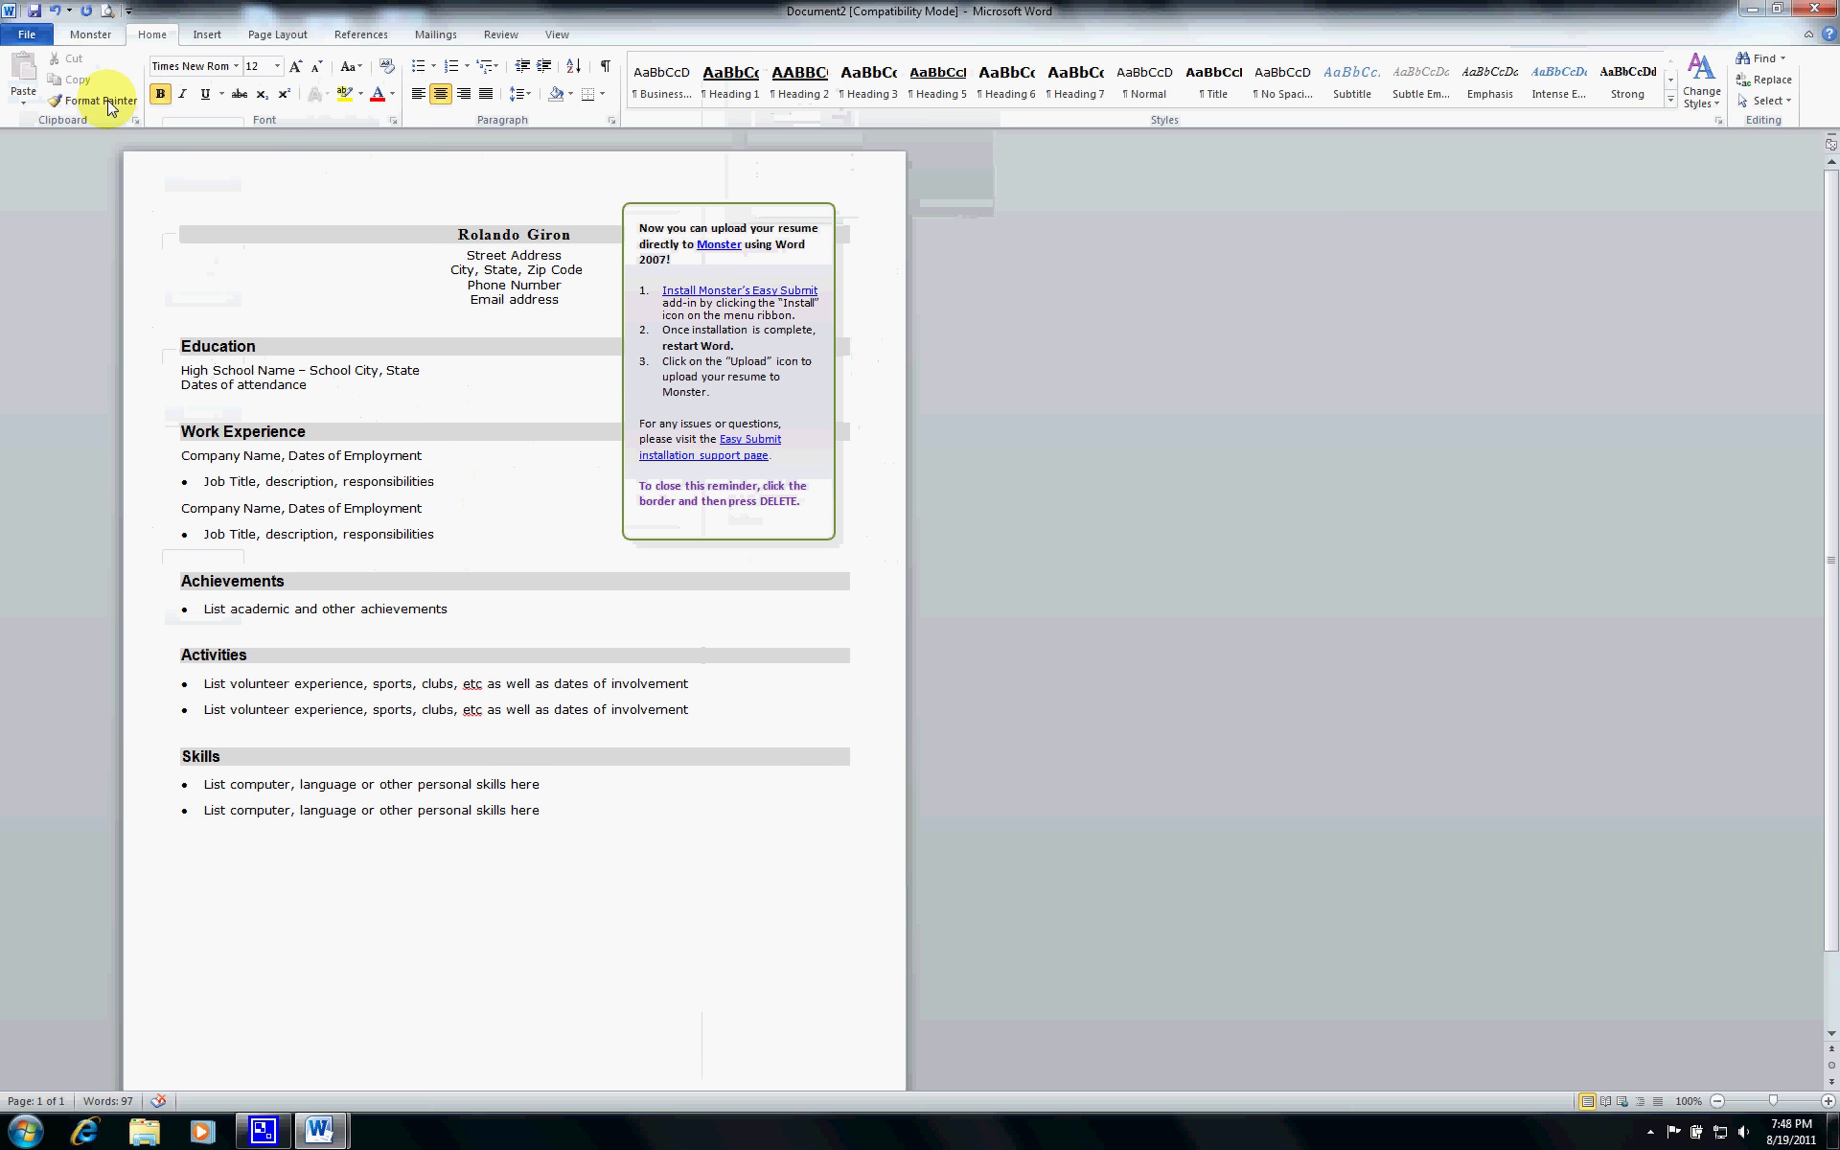
key(ctrl+s)
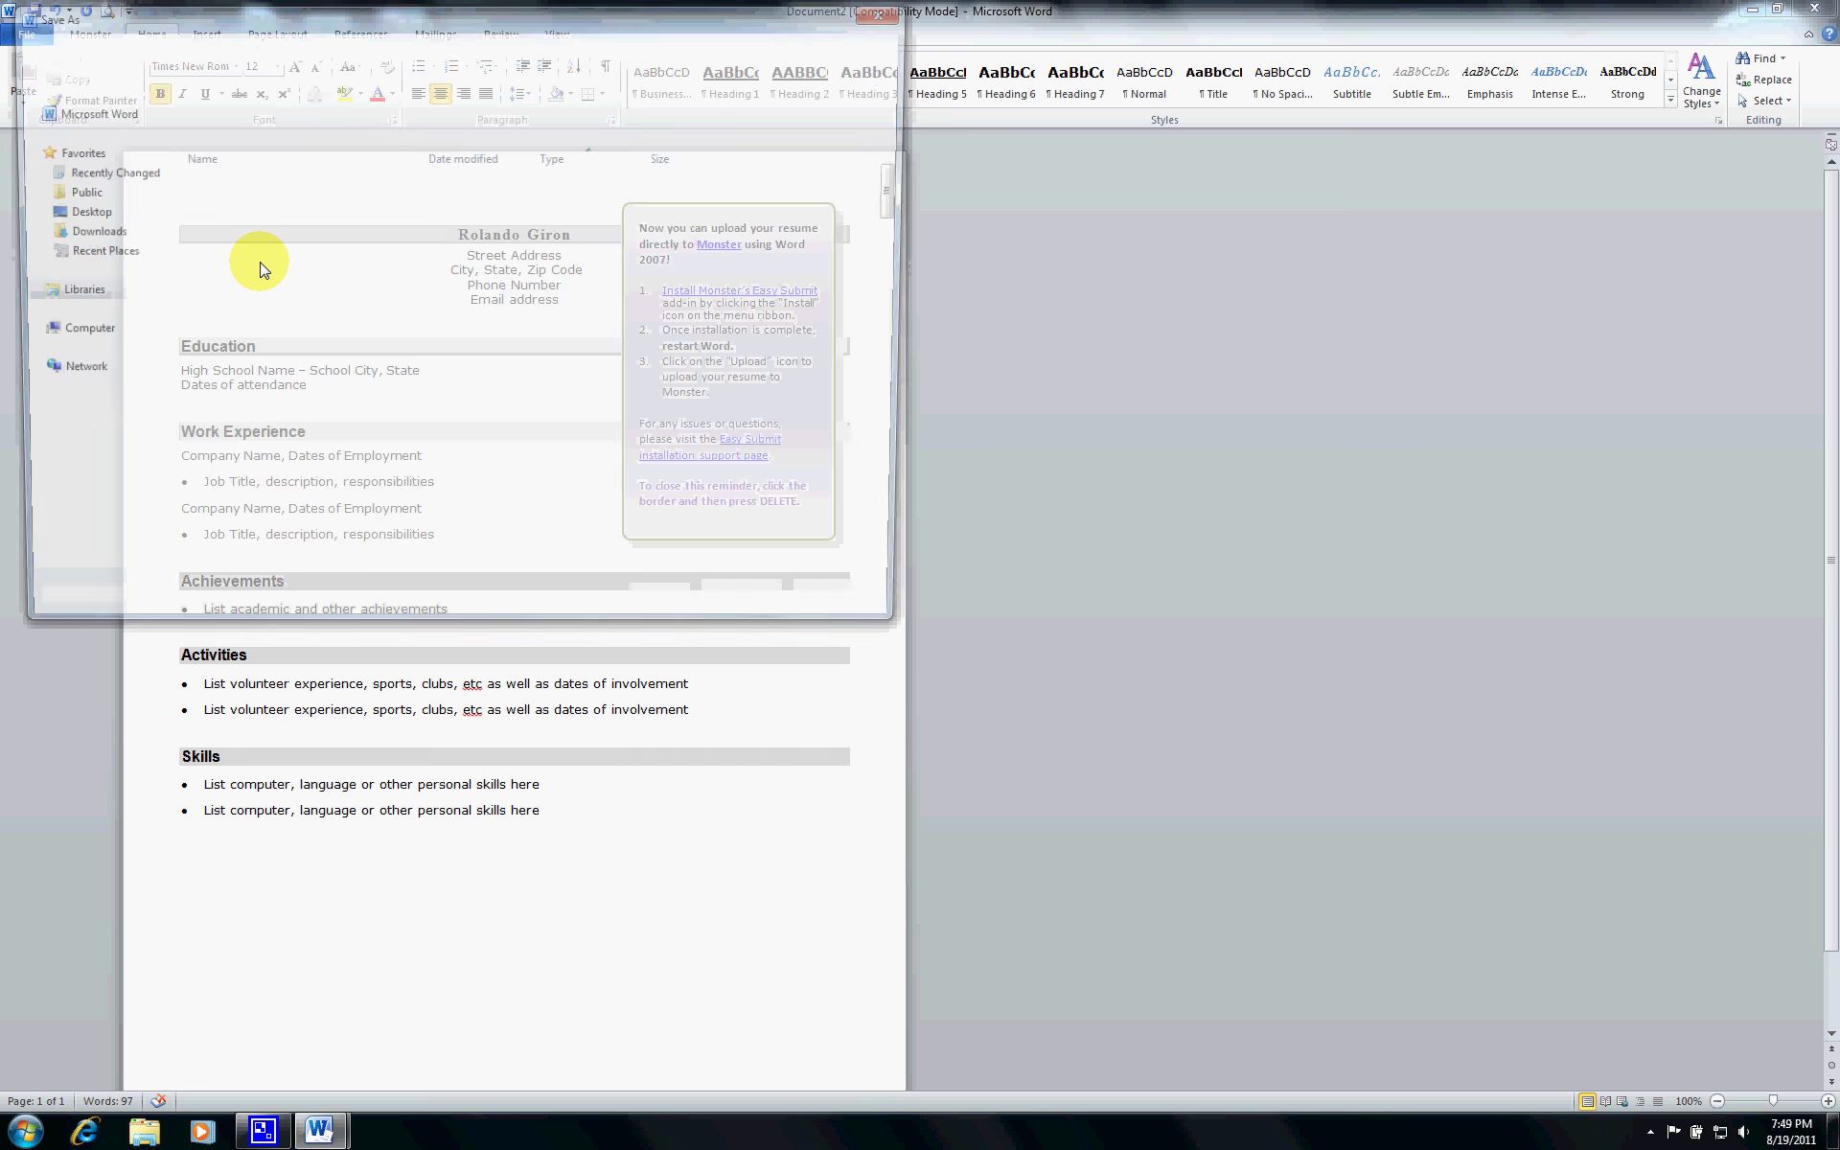
text(Re)
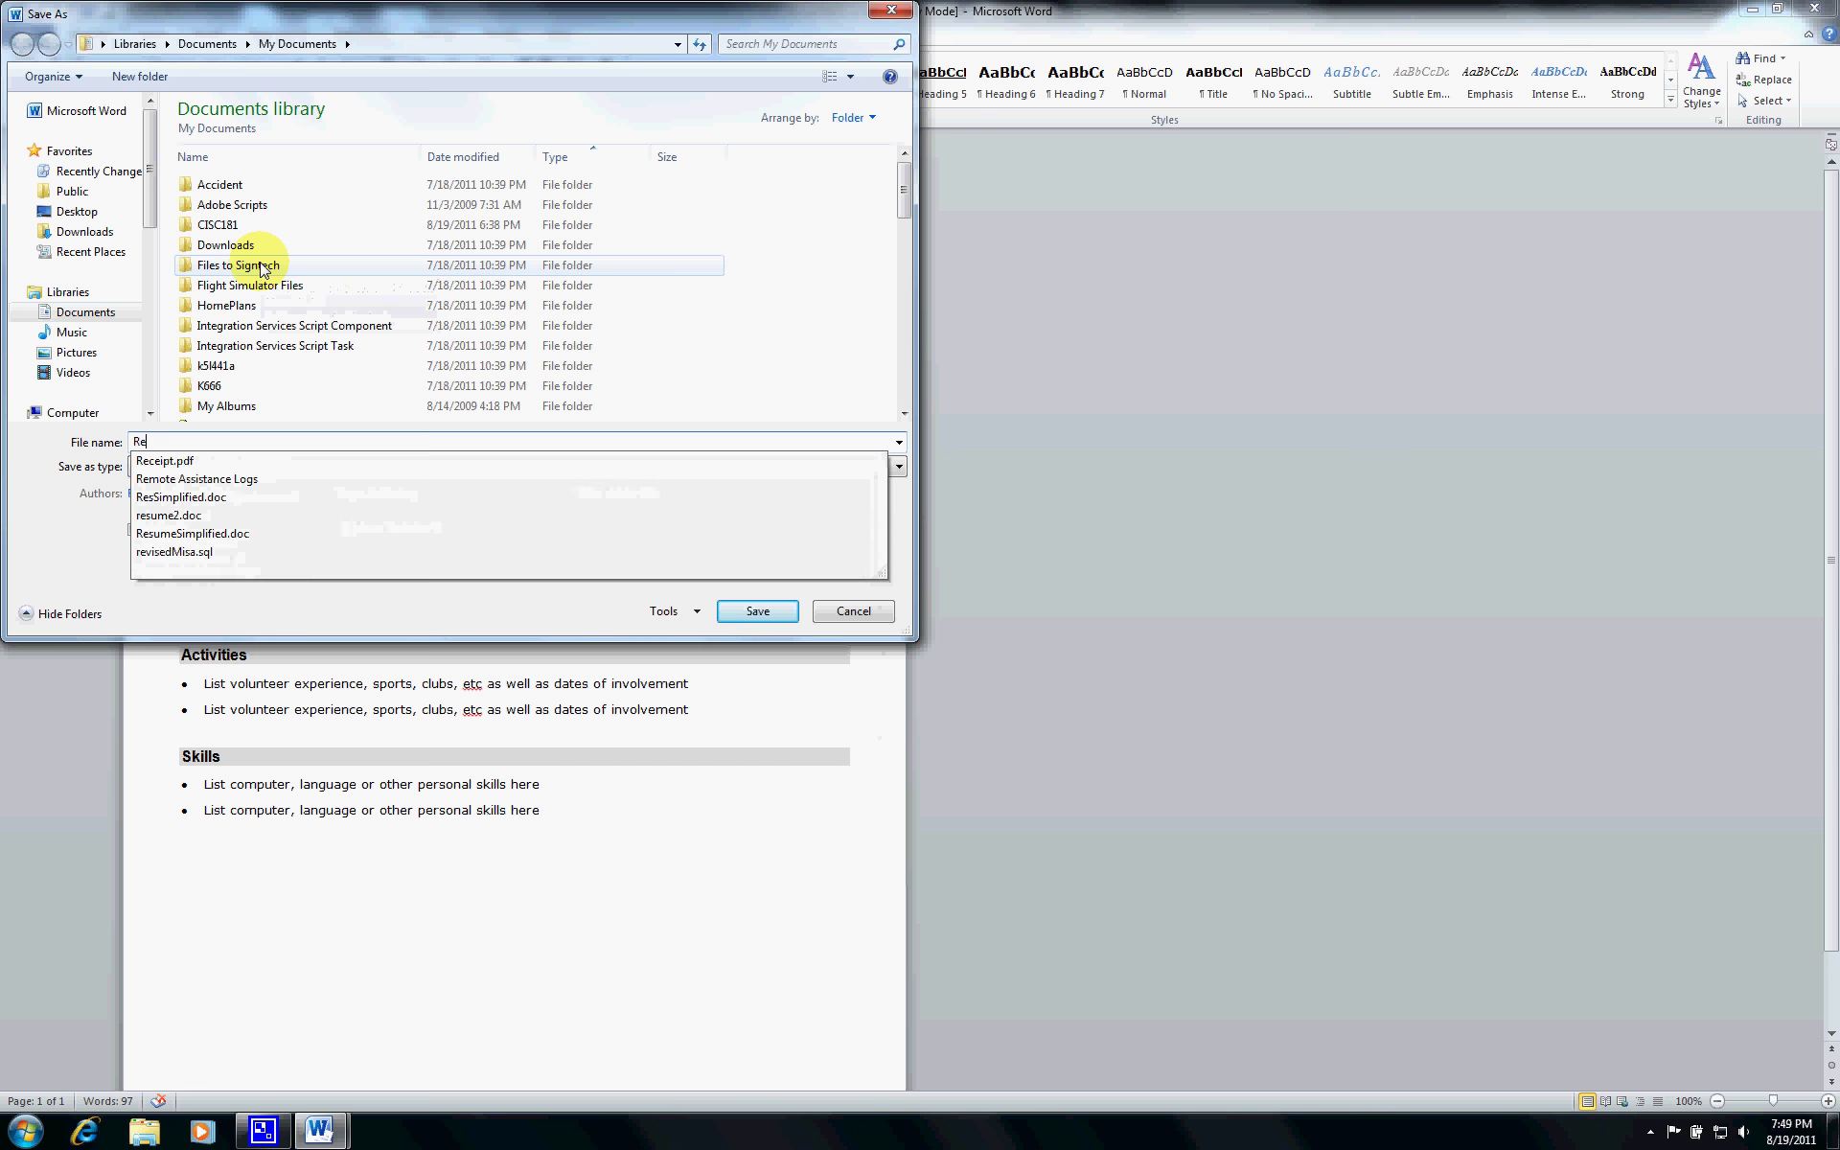
text(sumeExample)
key(Return)
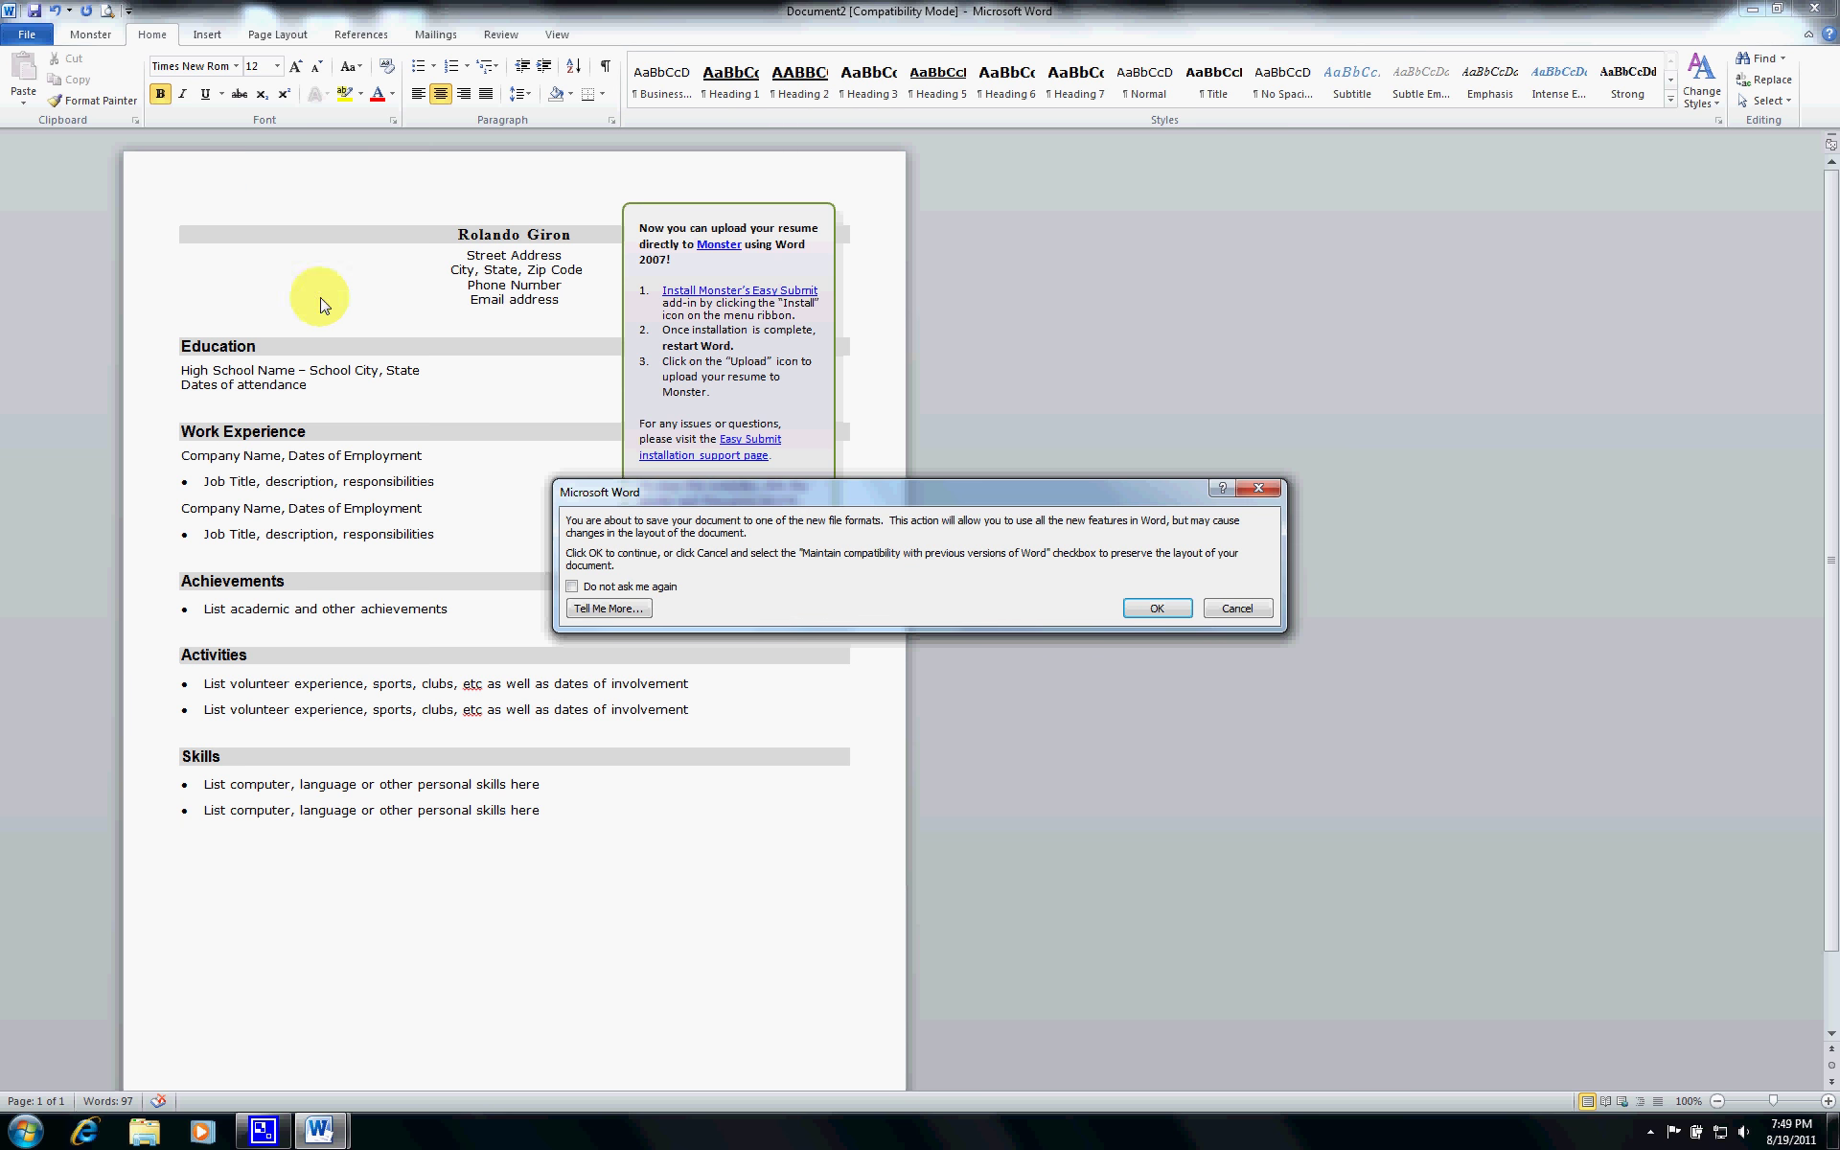
click(1159, 609)
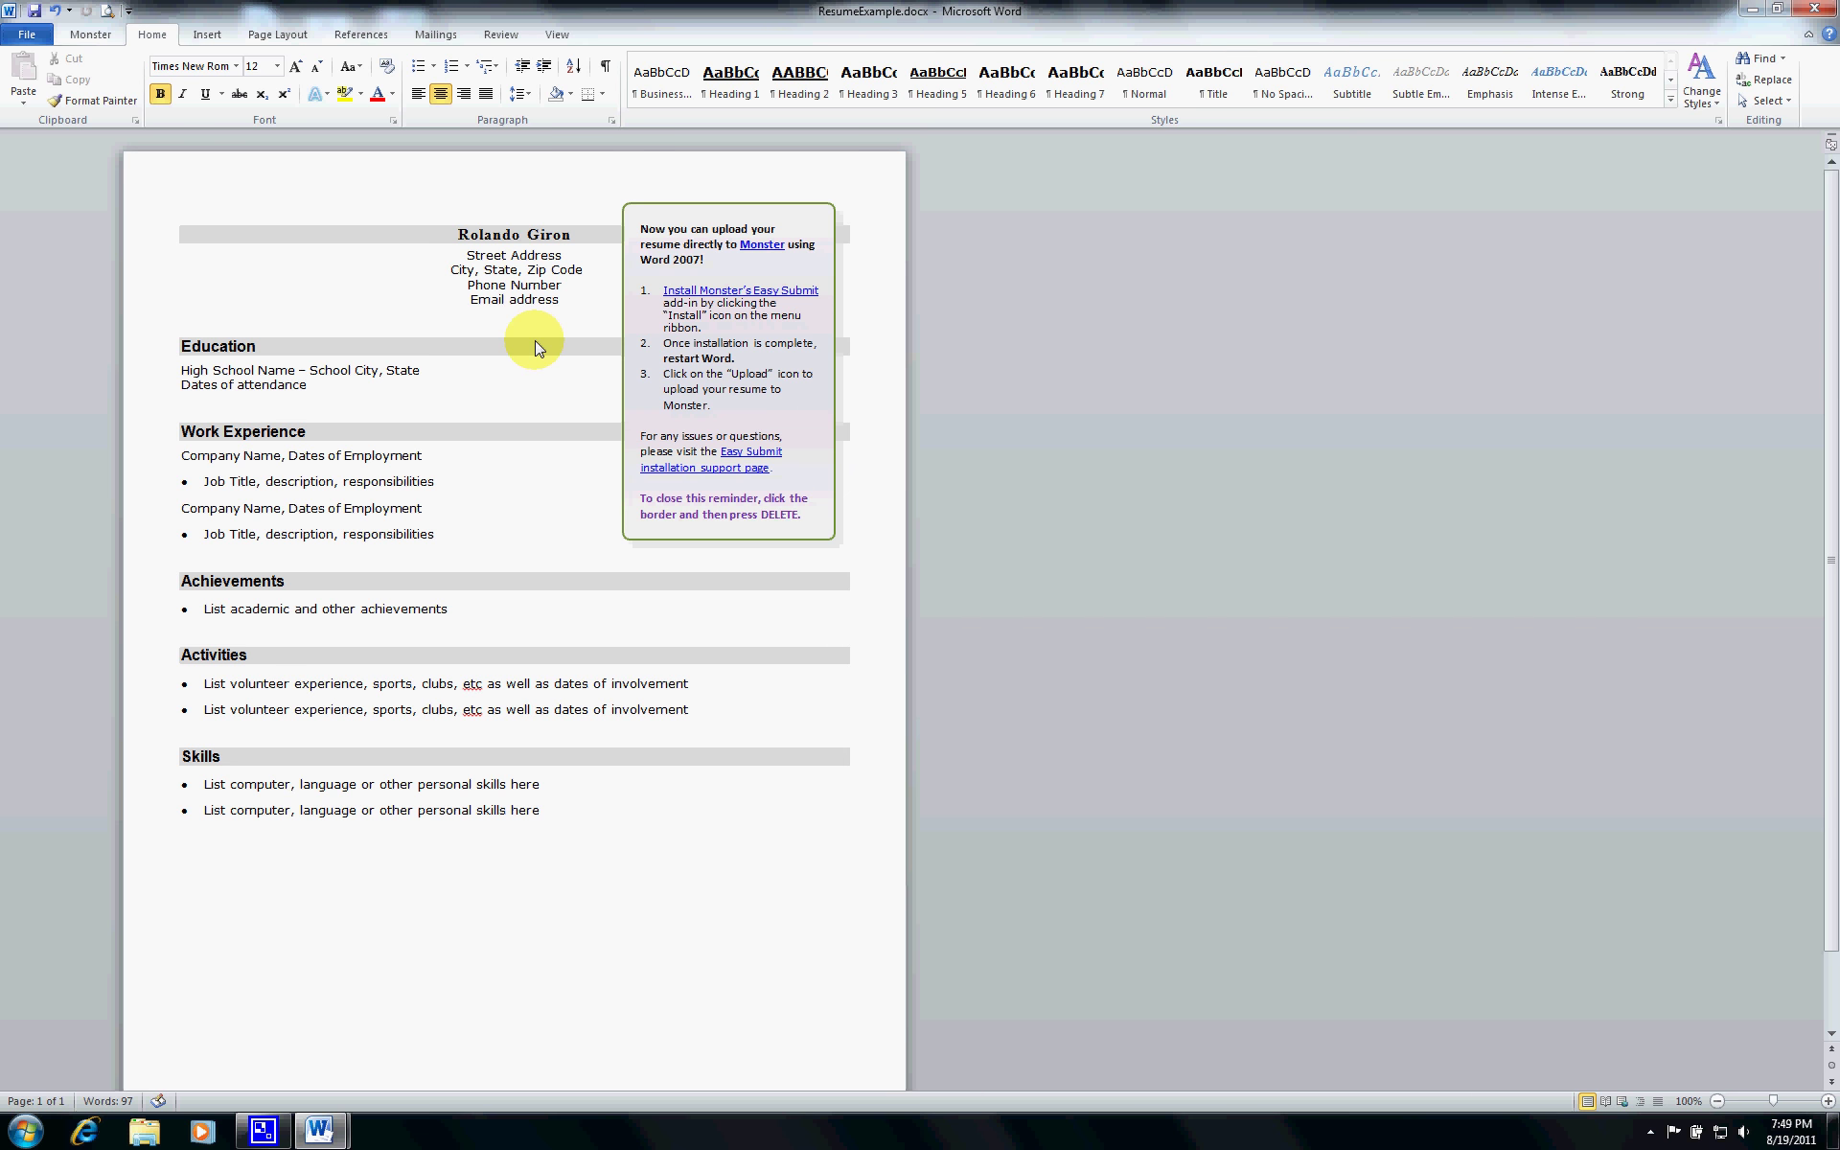
- Open the Info page for ResumeExample.docx and look over the Protect Document options
click(27, 34)
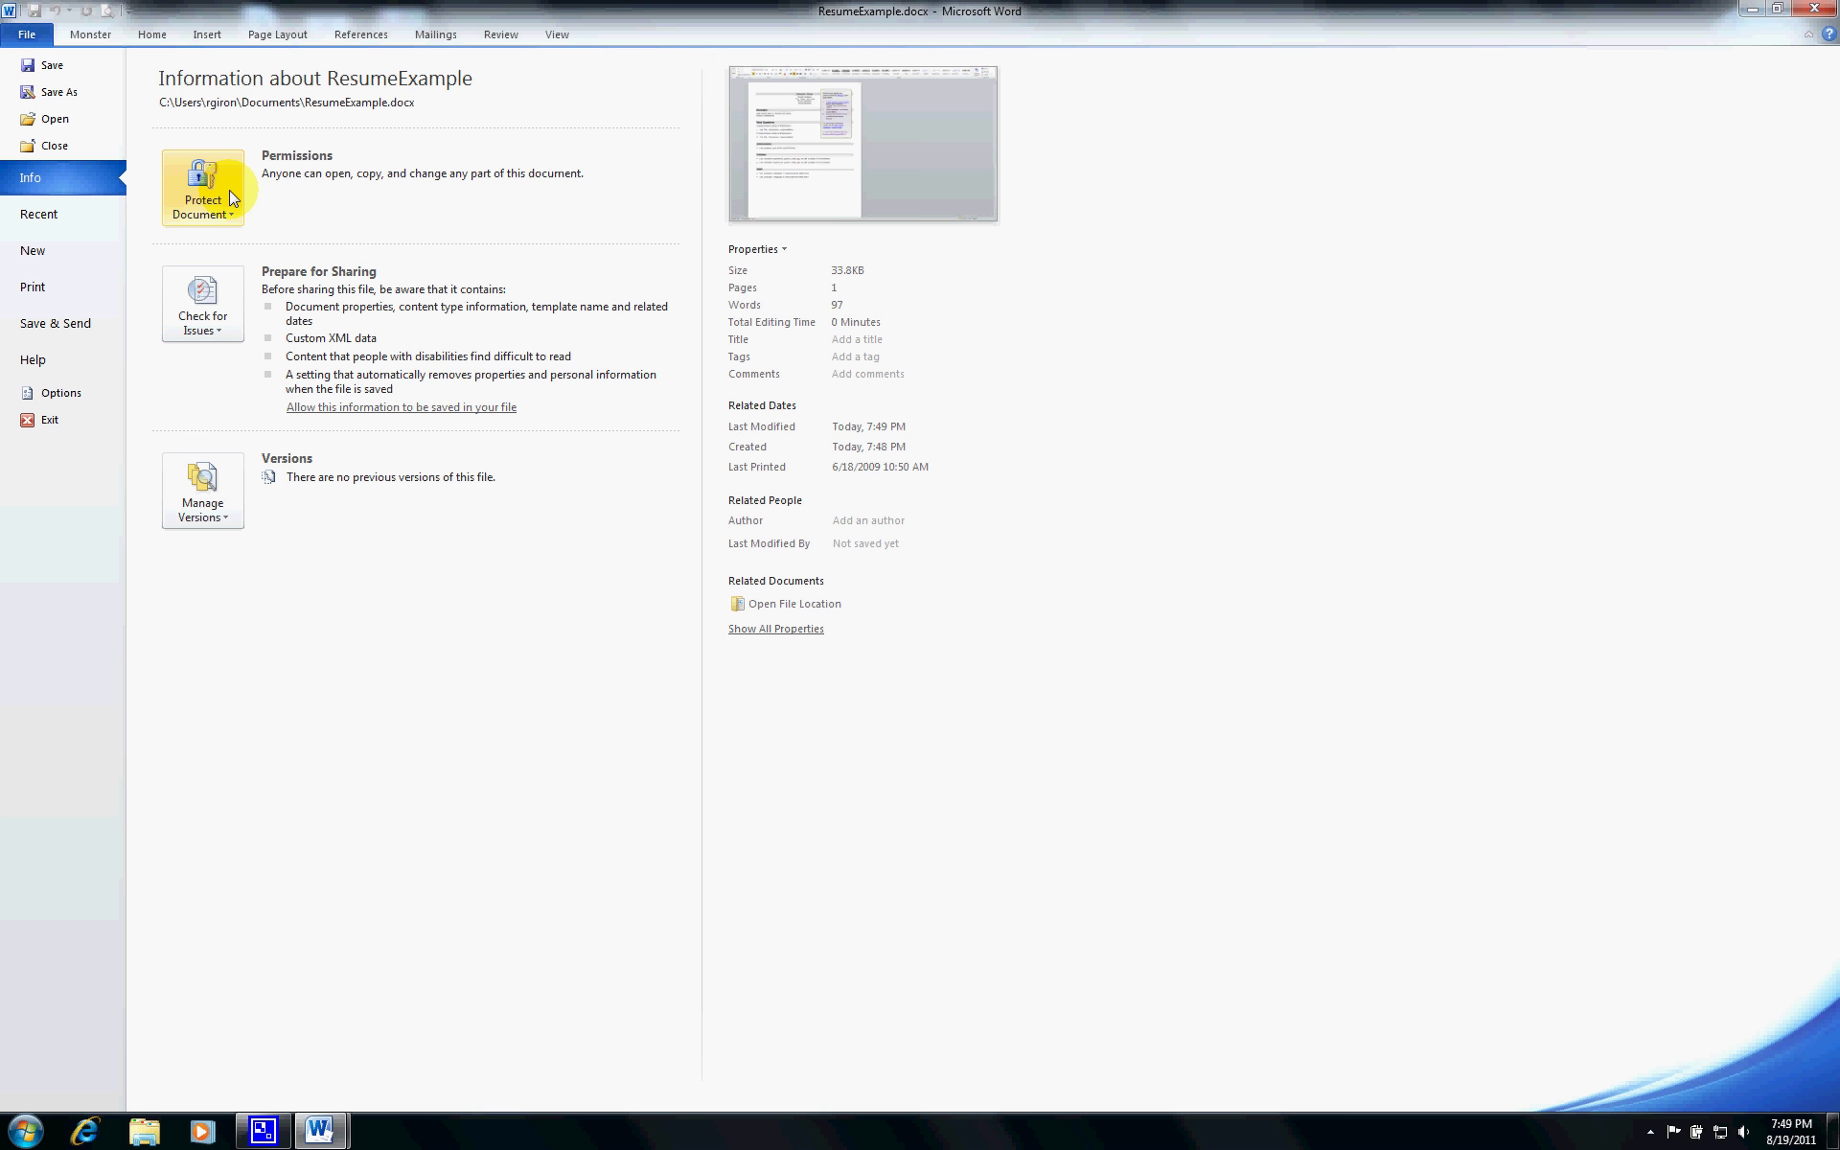
click(229, 193)
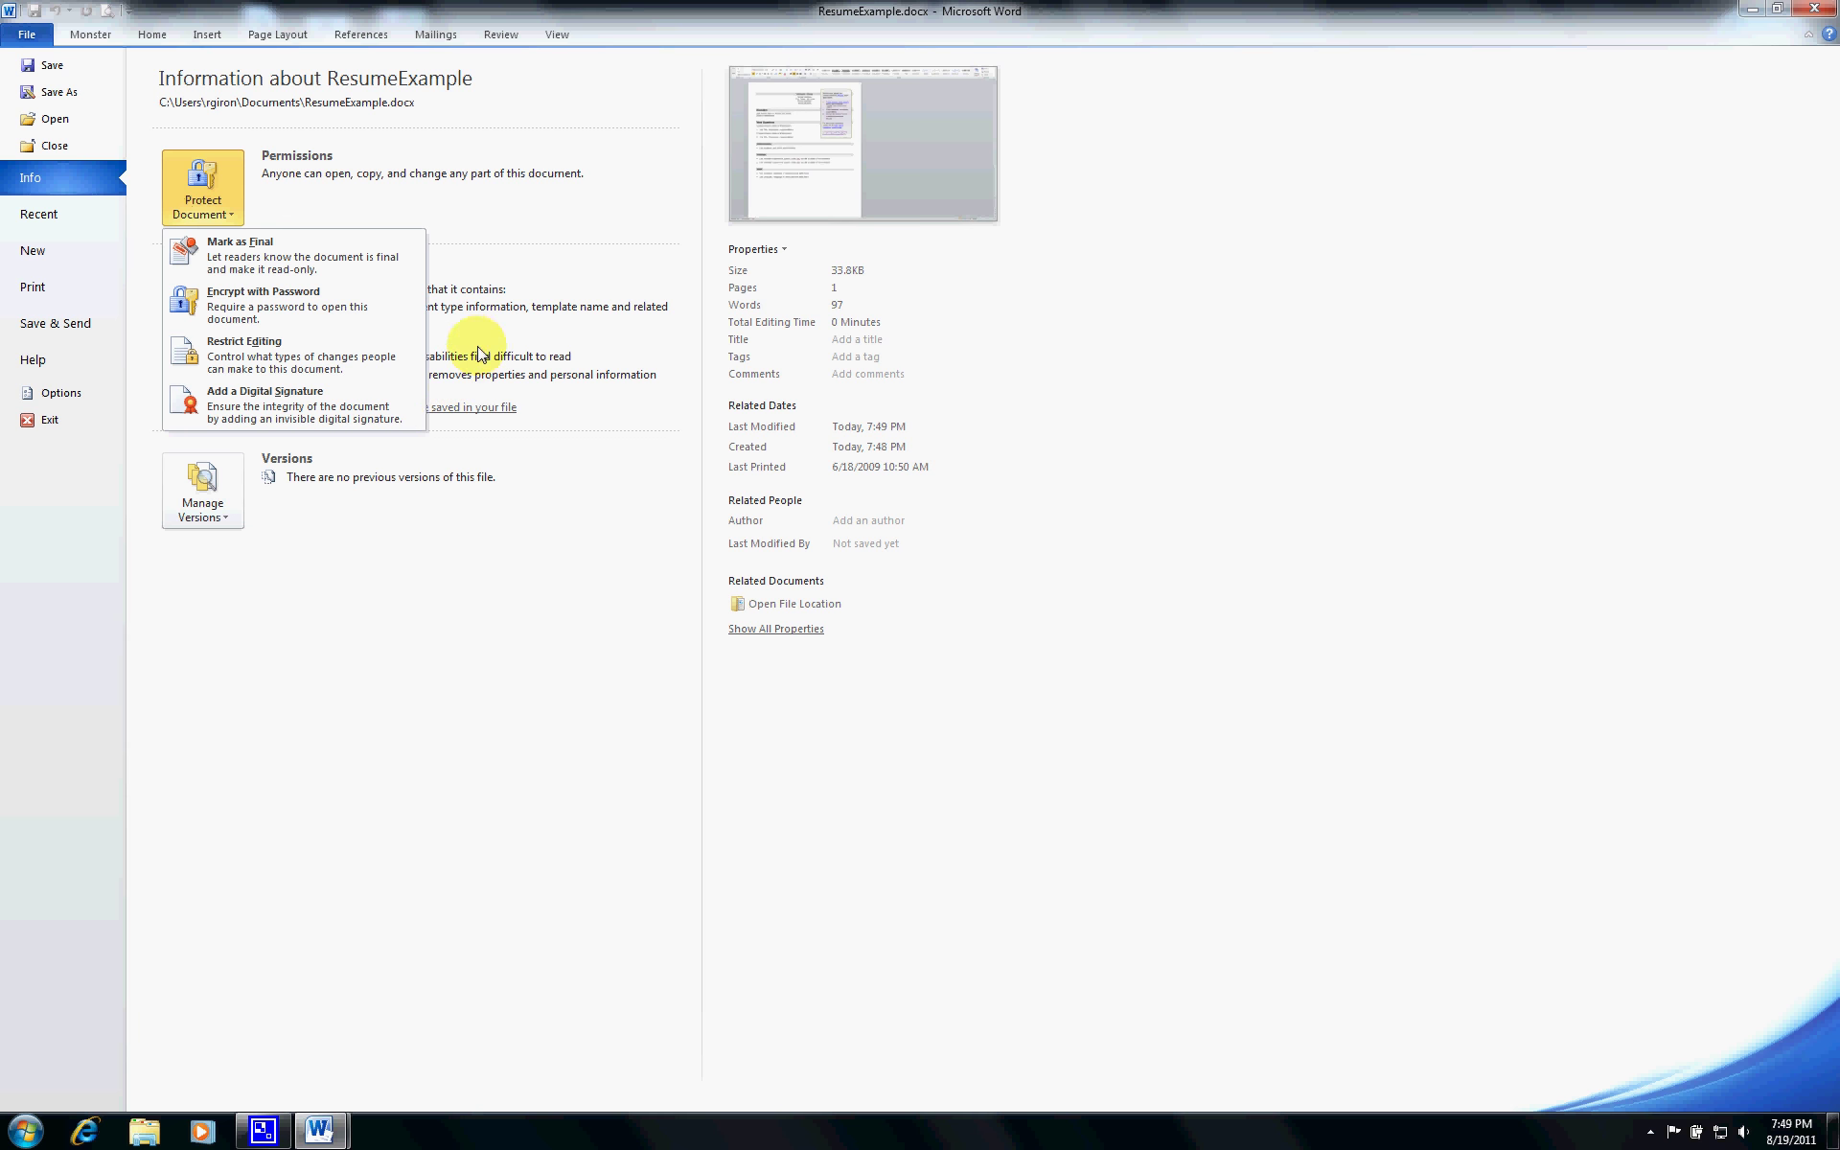
click(485, 267)
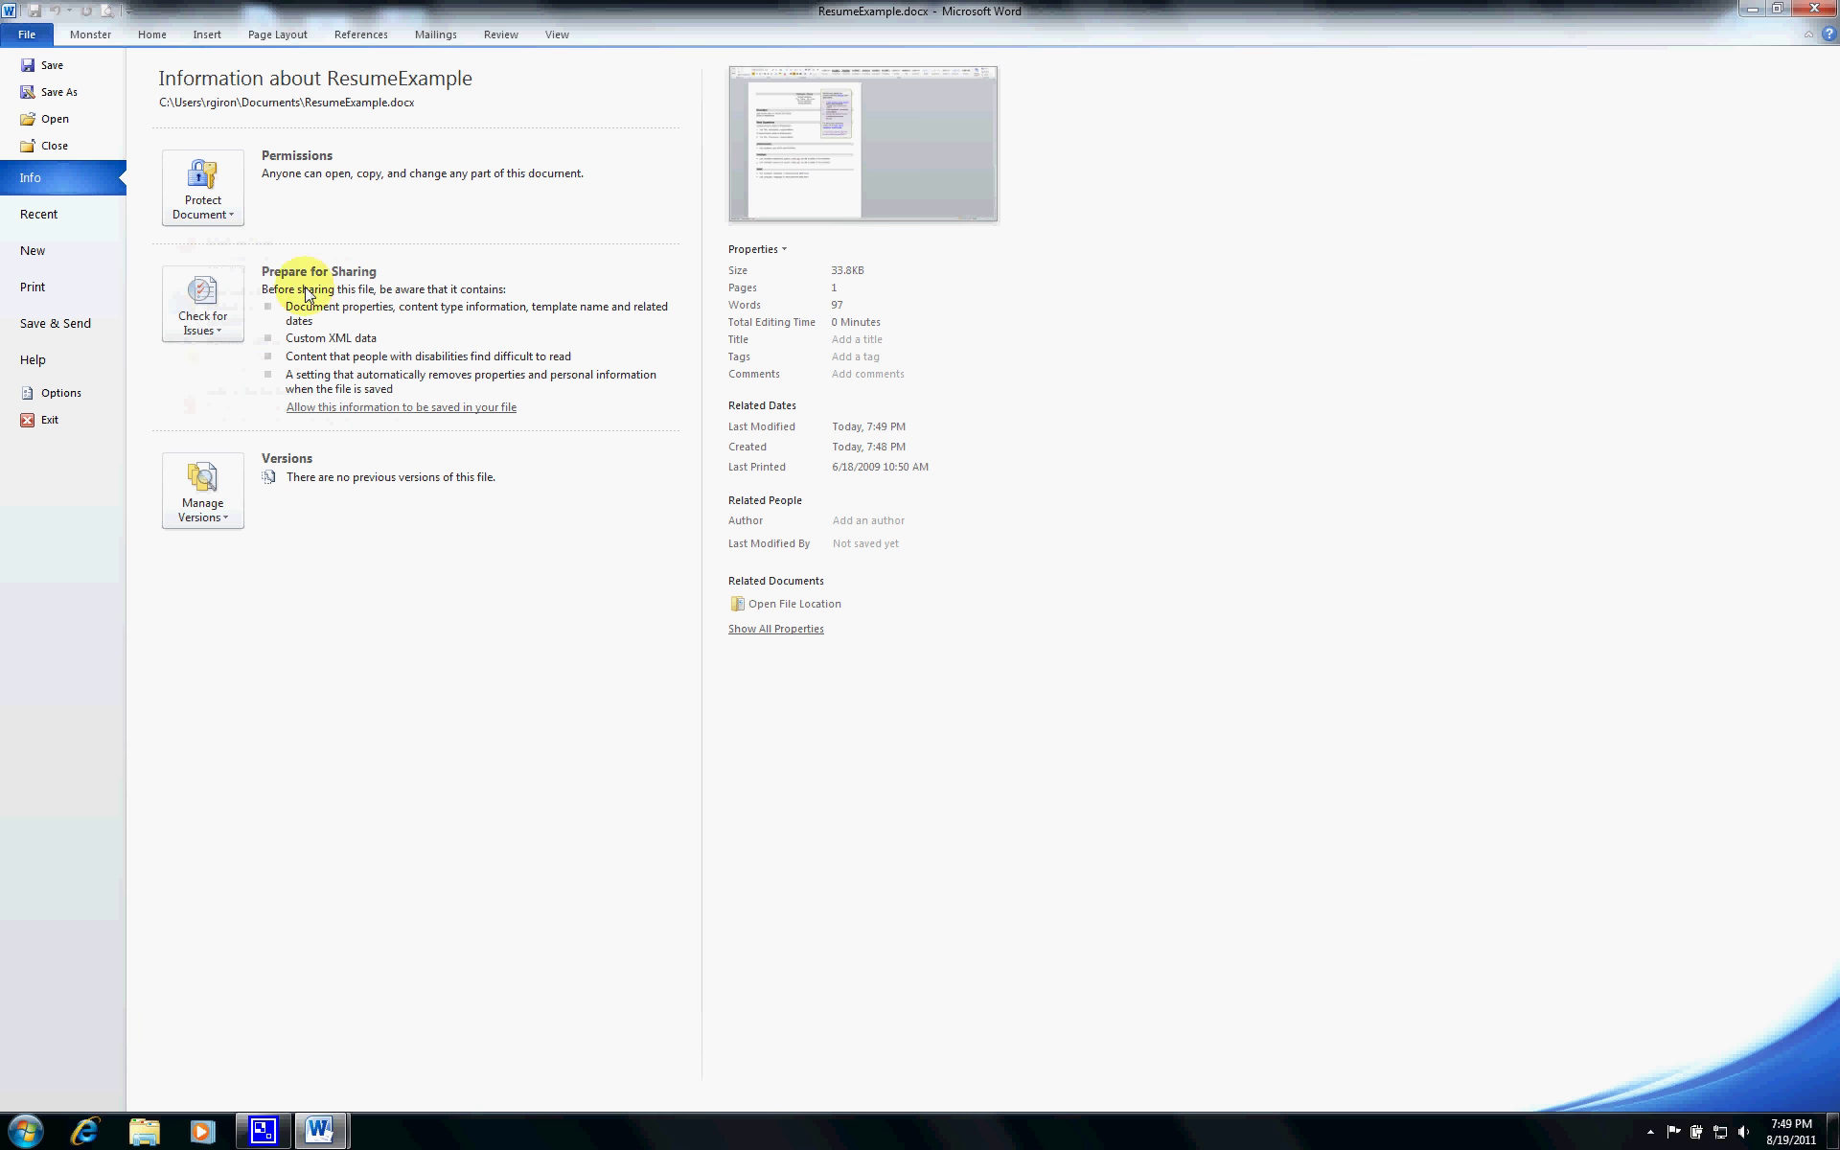
- Glance at the Check for Issues options, then preview the one-page resume on the Print page
click(238, 339)
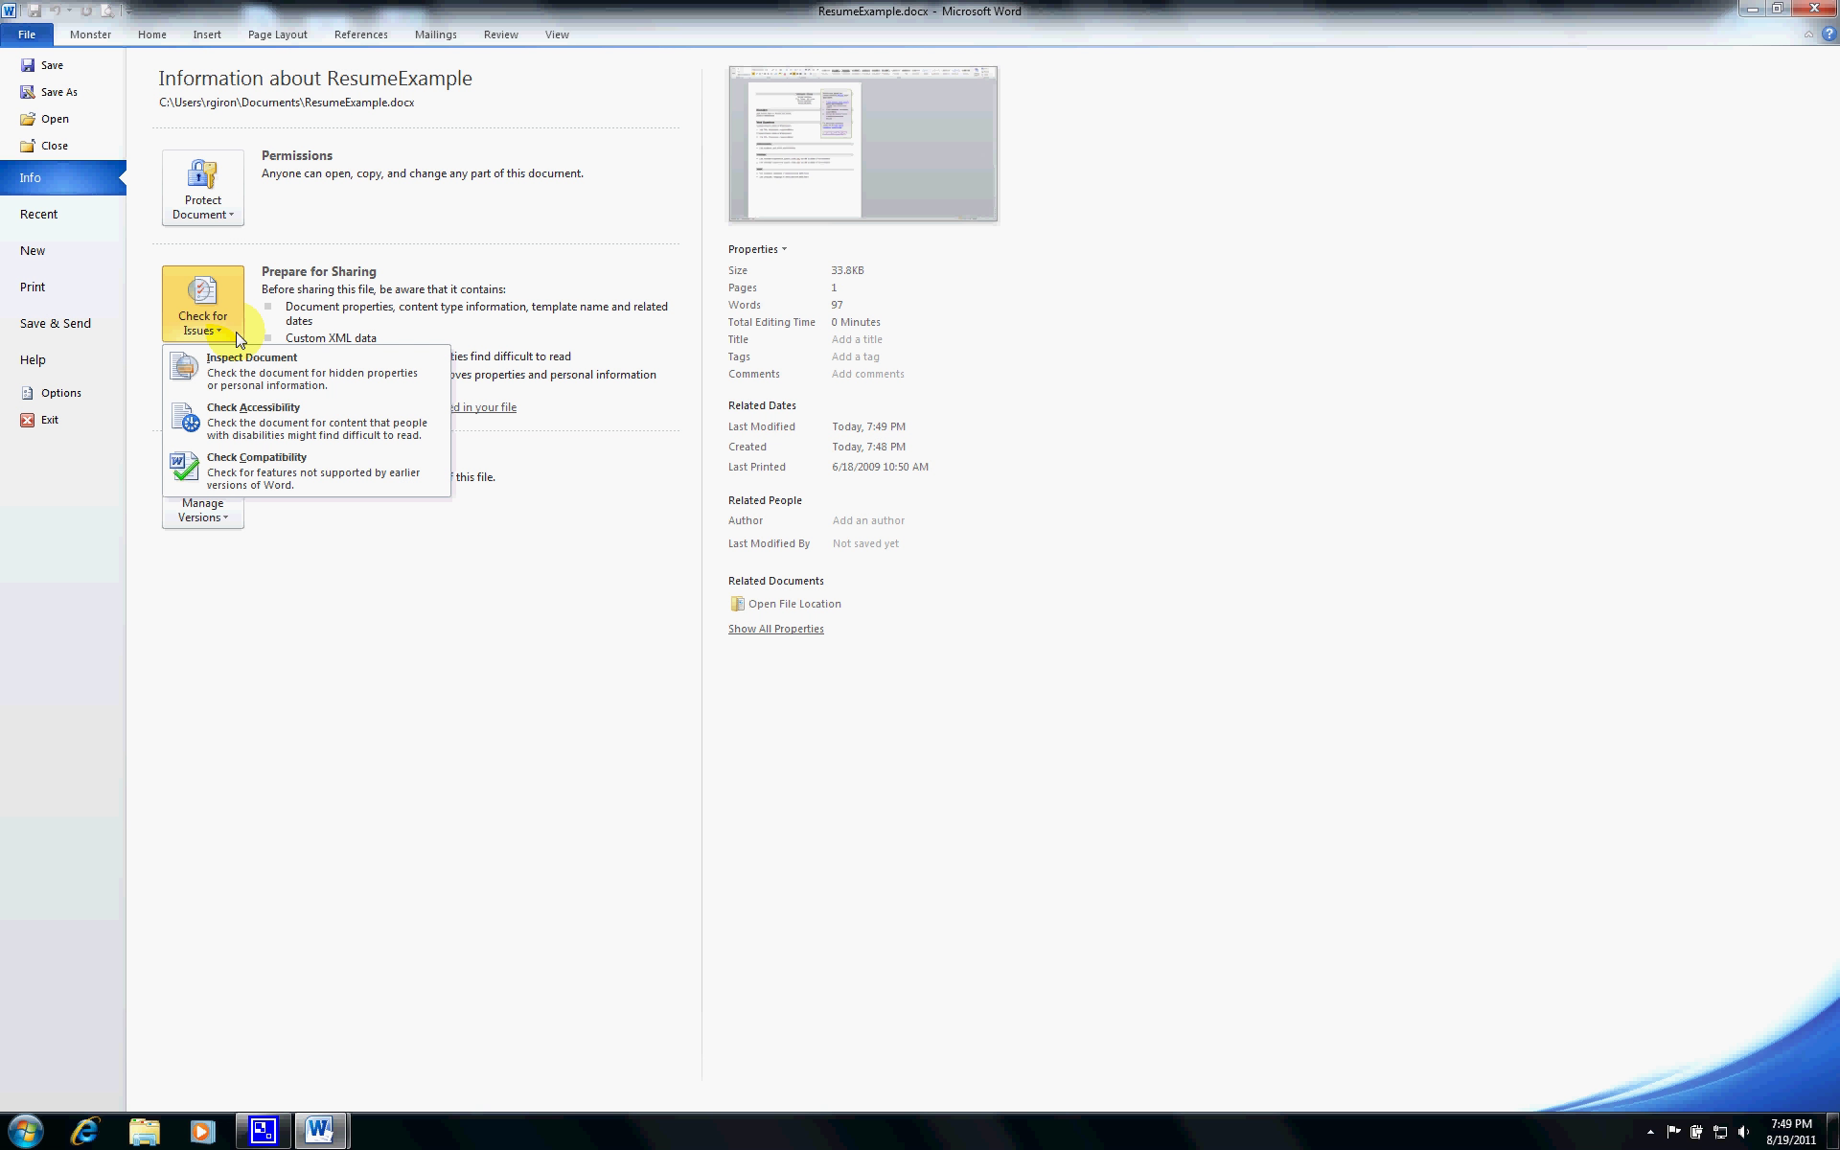
click(337, 543)
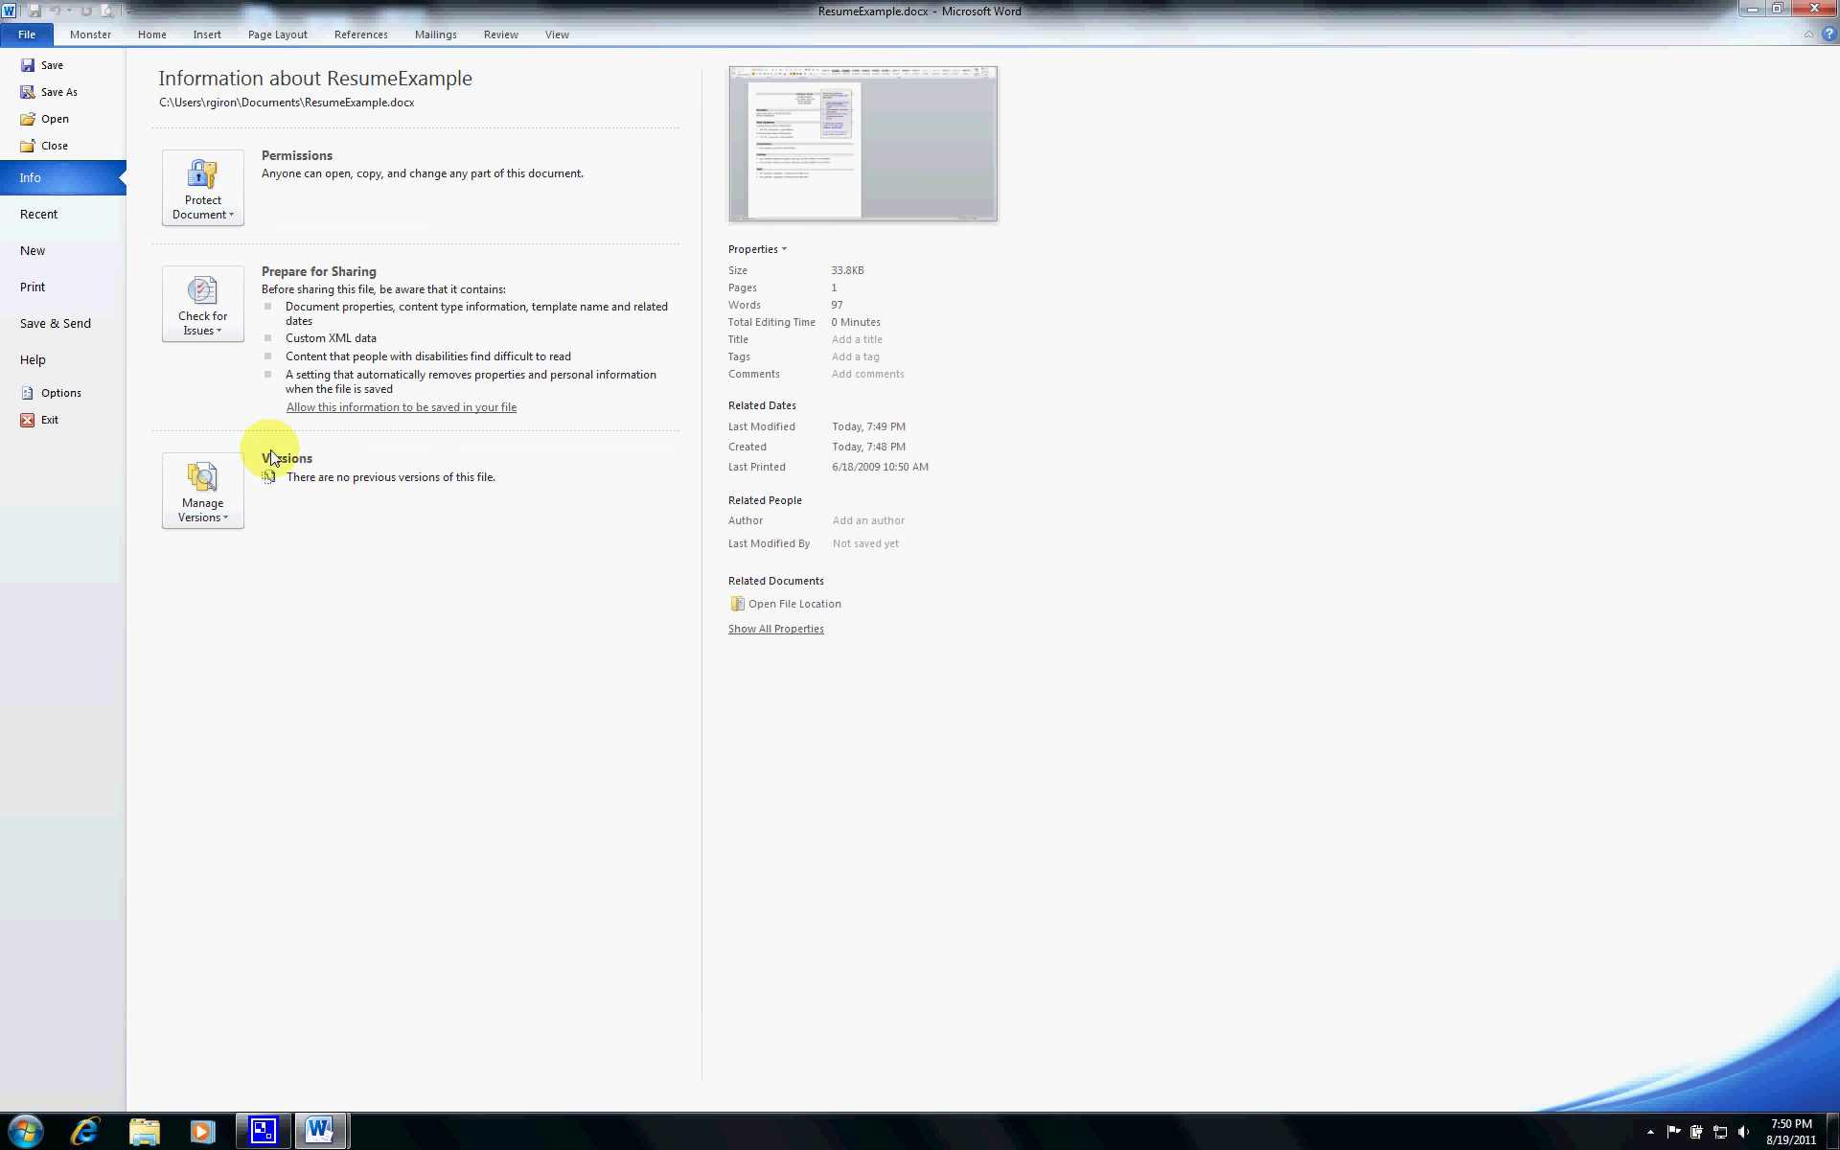
click(73, 287)
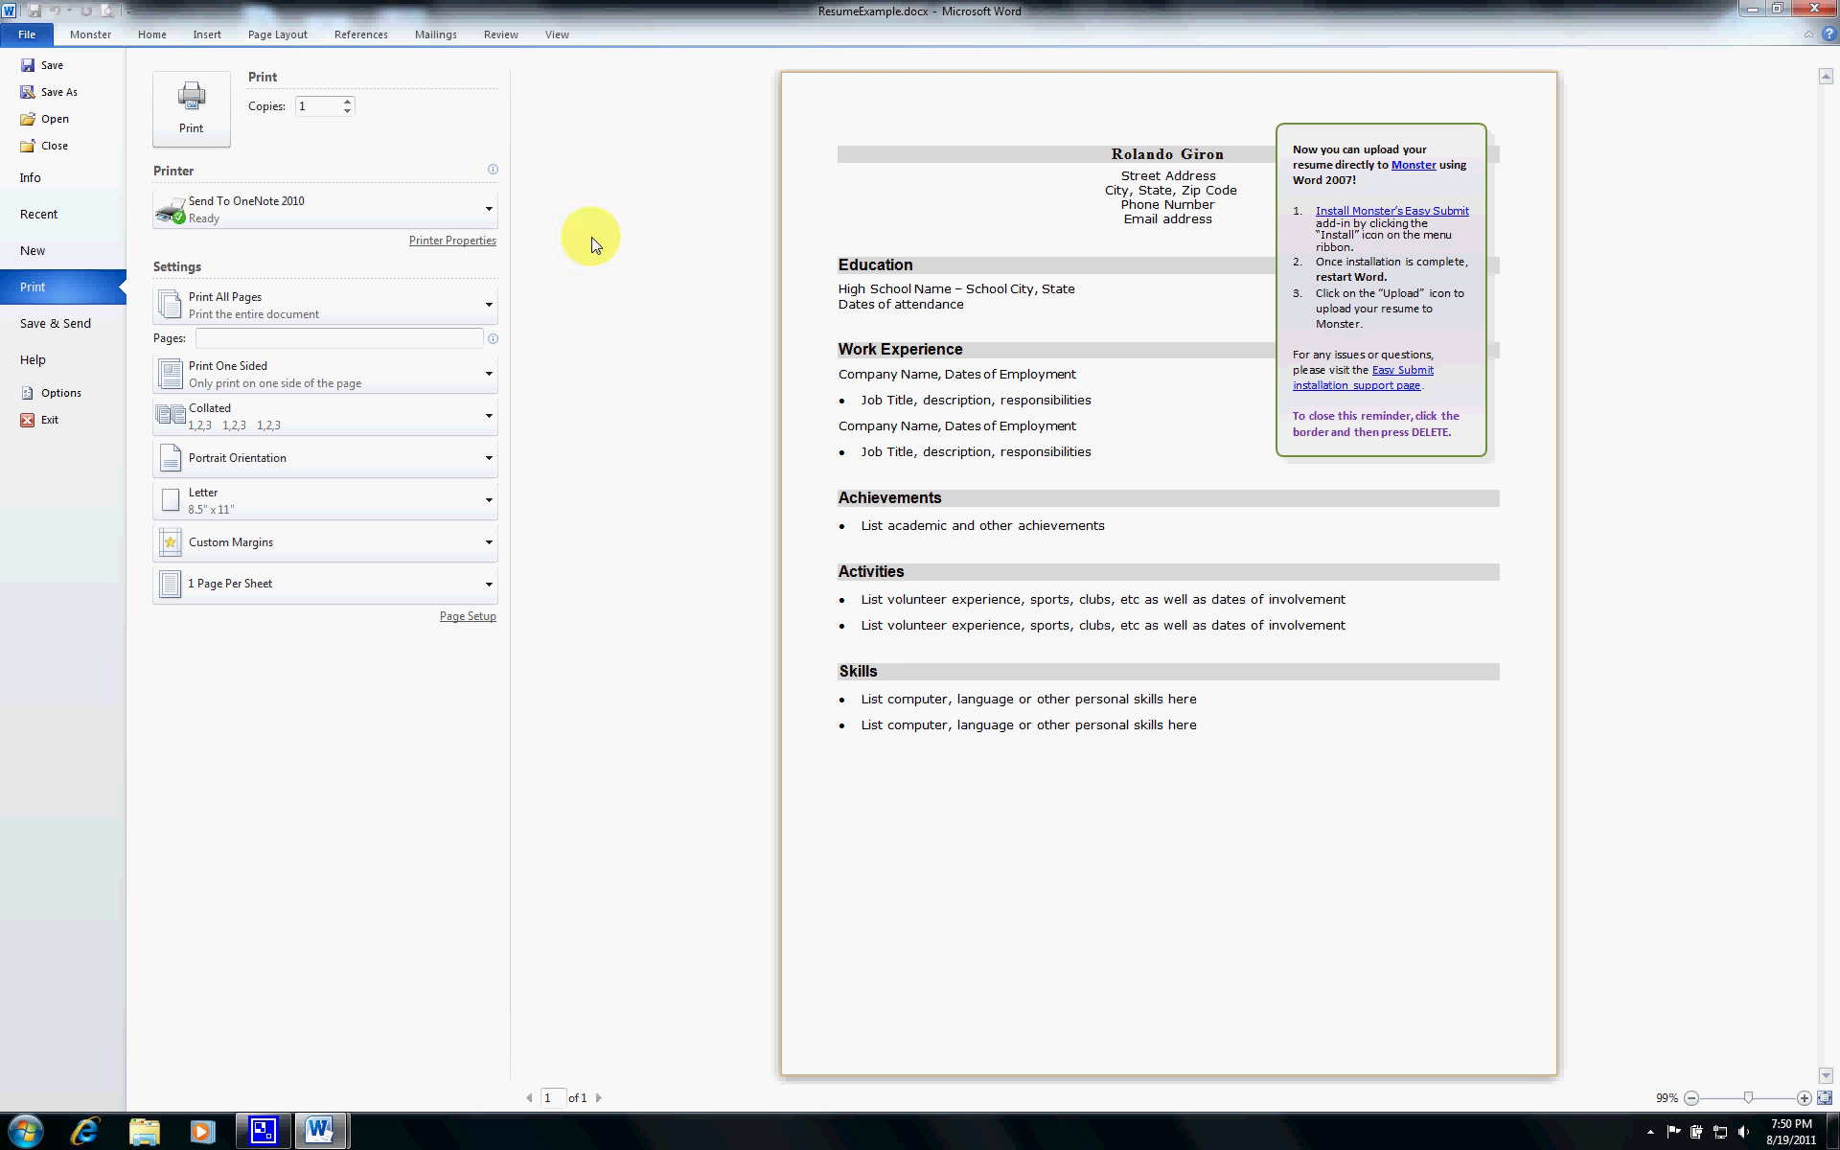
- Delete the Monster upload reminder box from the resume and go back to the Info page
click(145, 36)
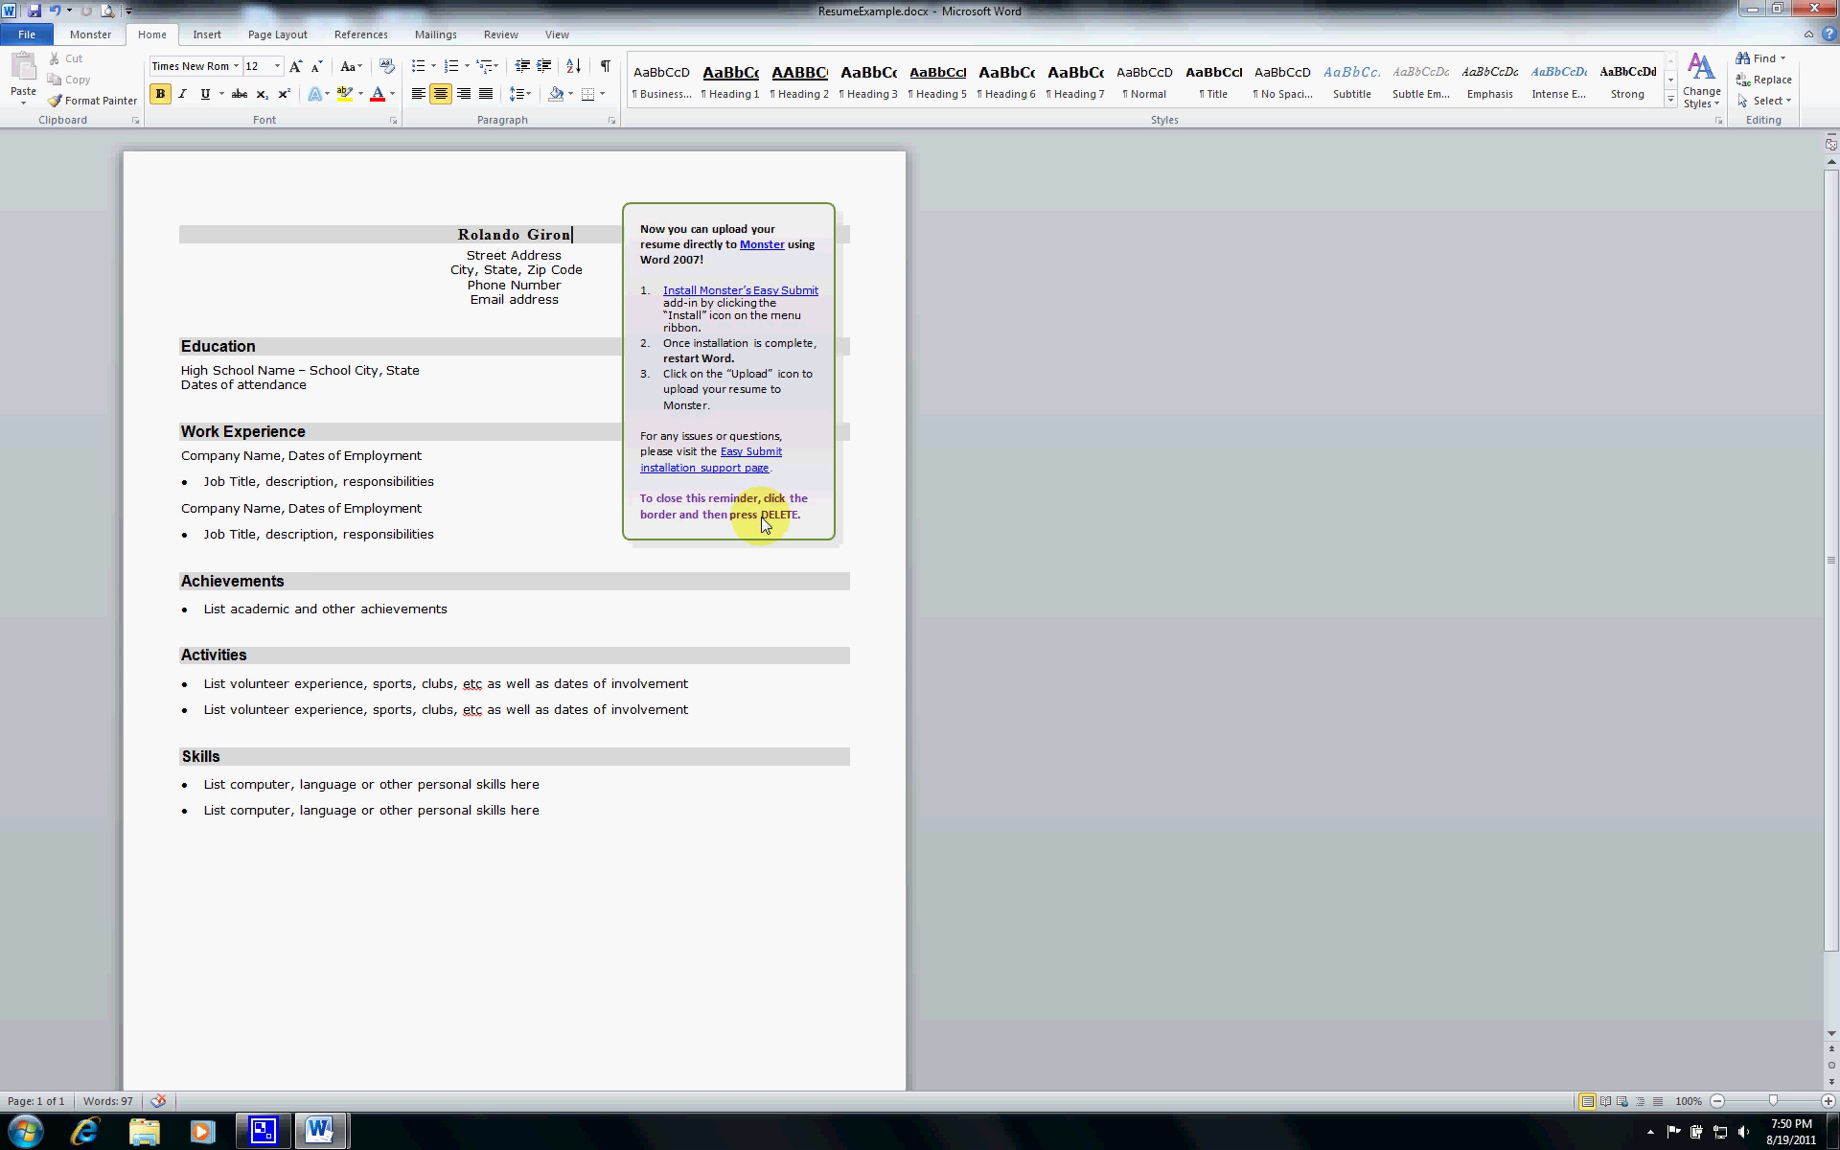
click(623, 204)
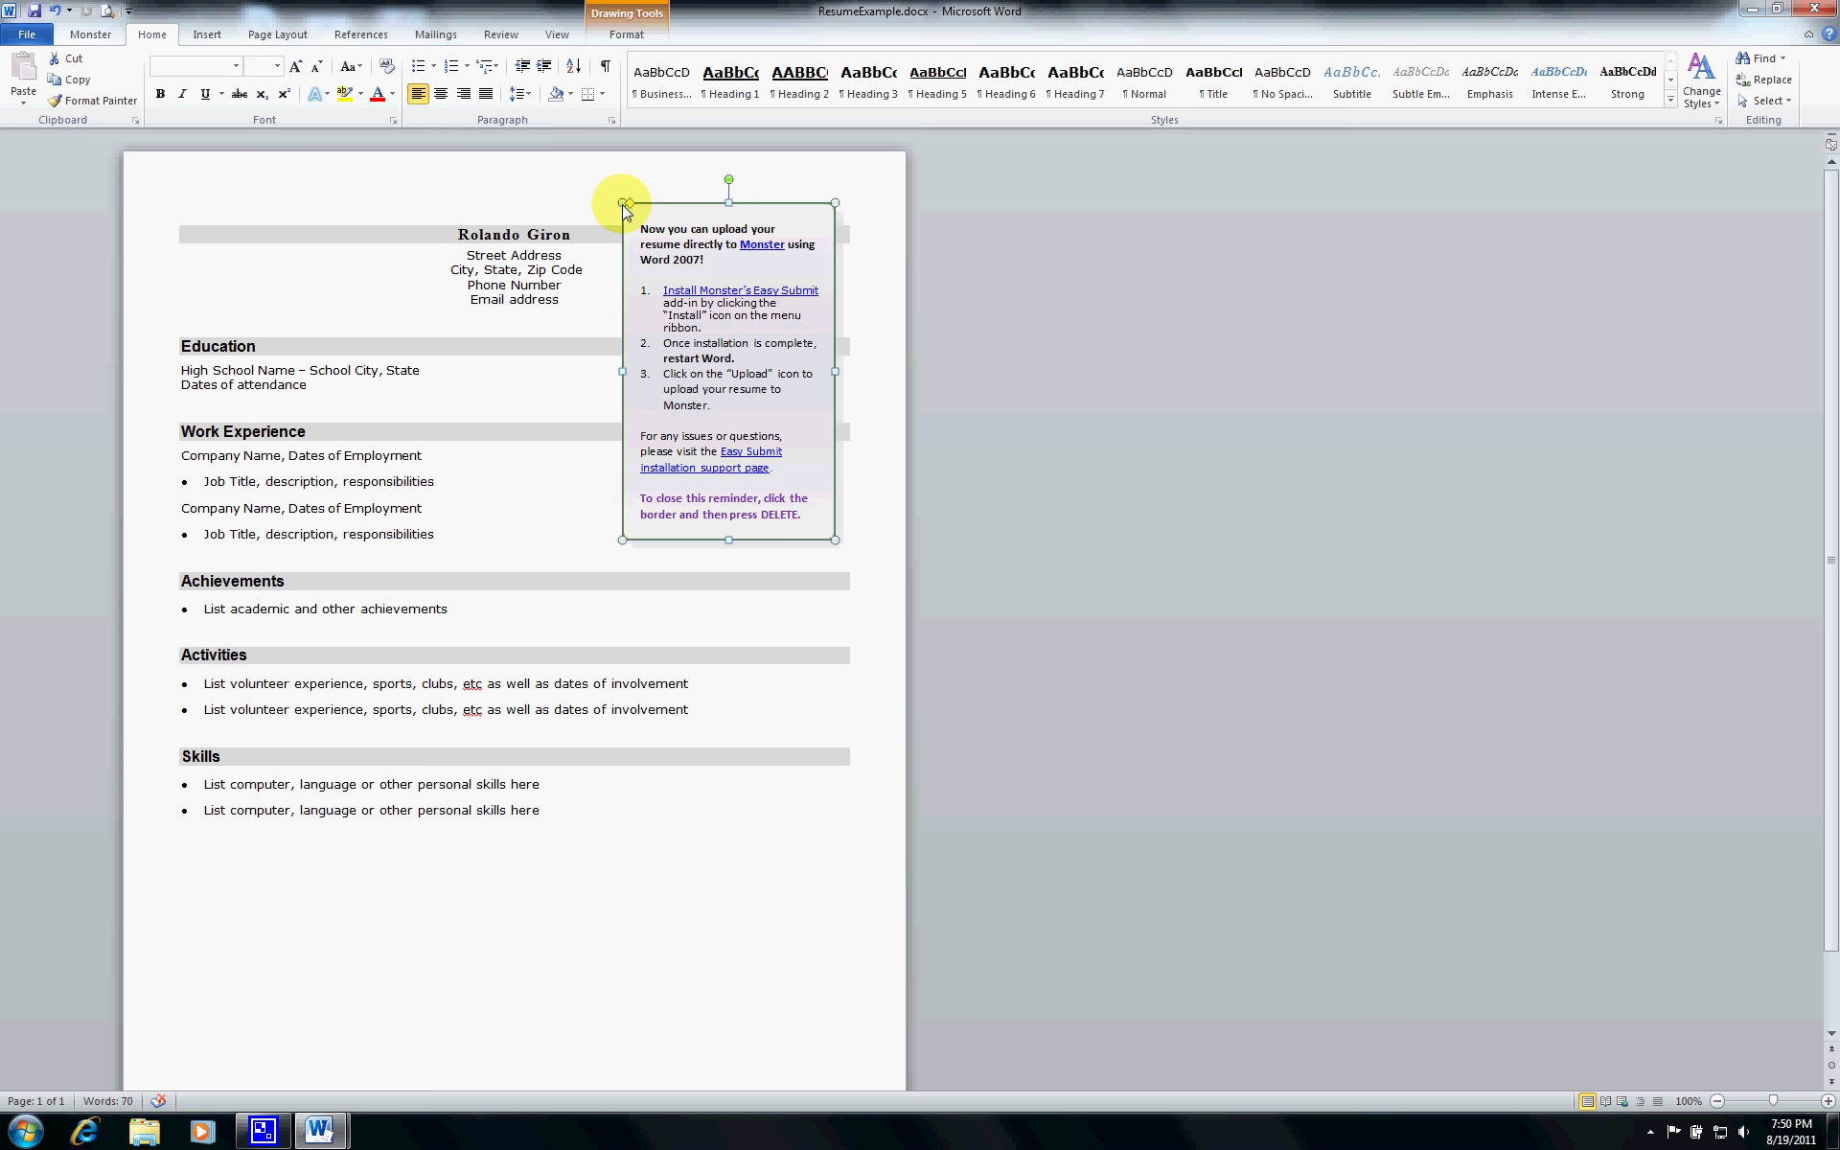
key(Delete)
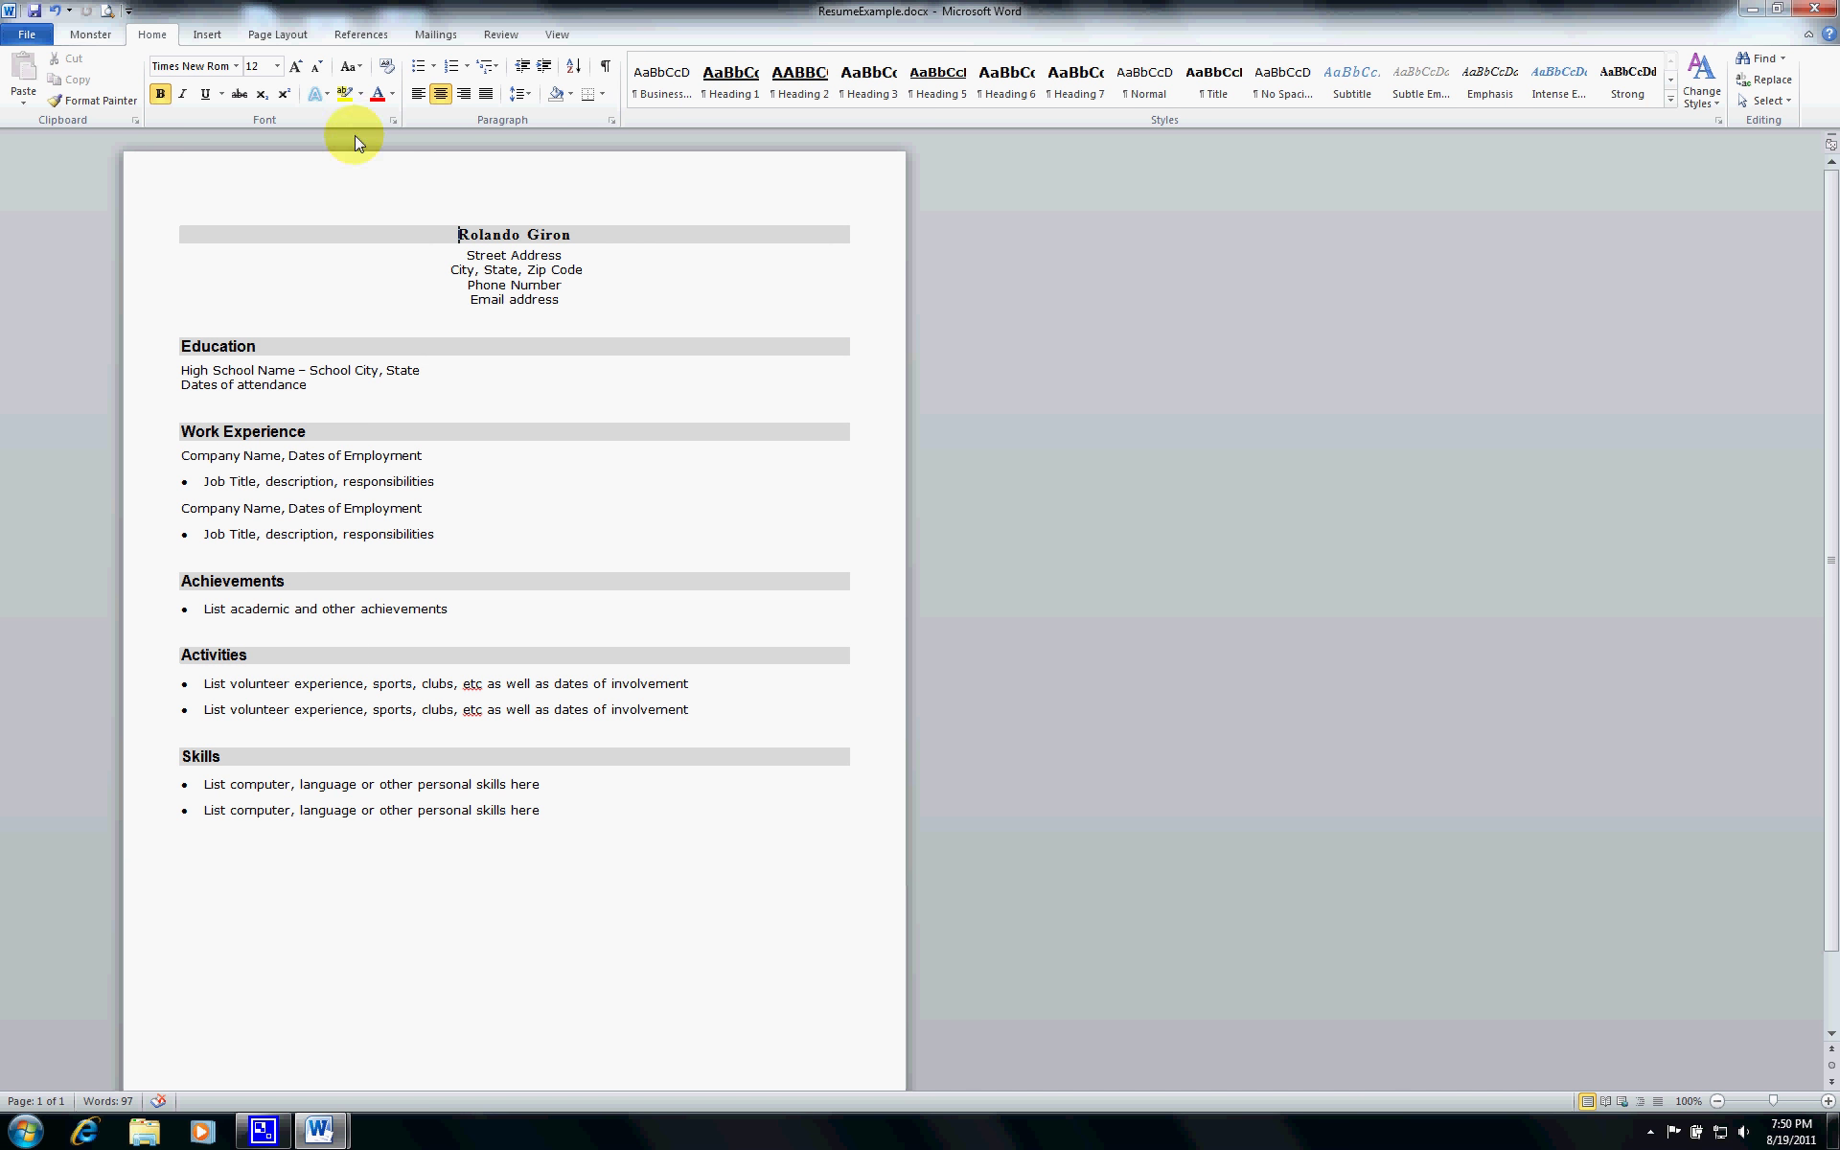
click(29, 35)
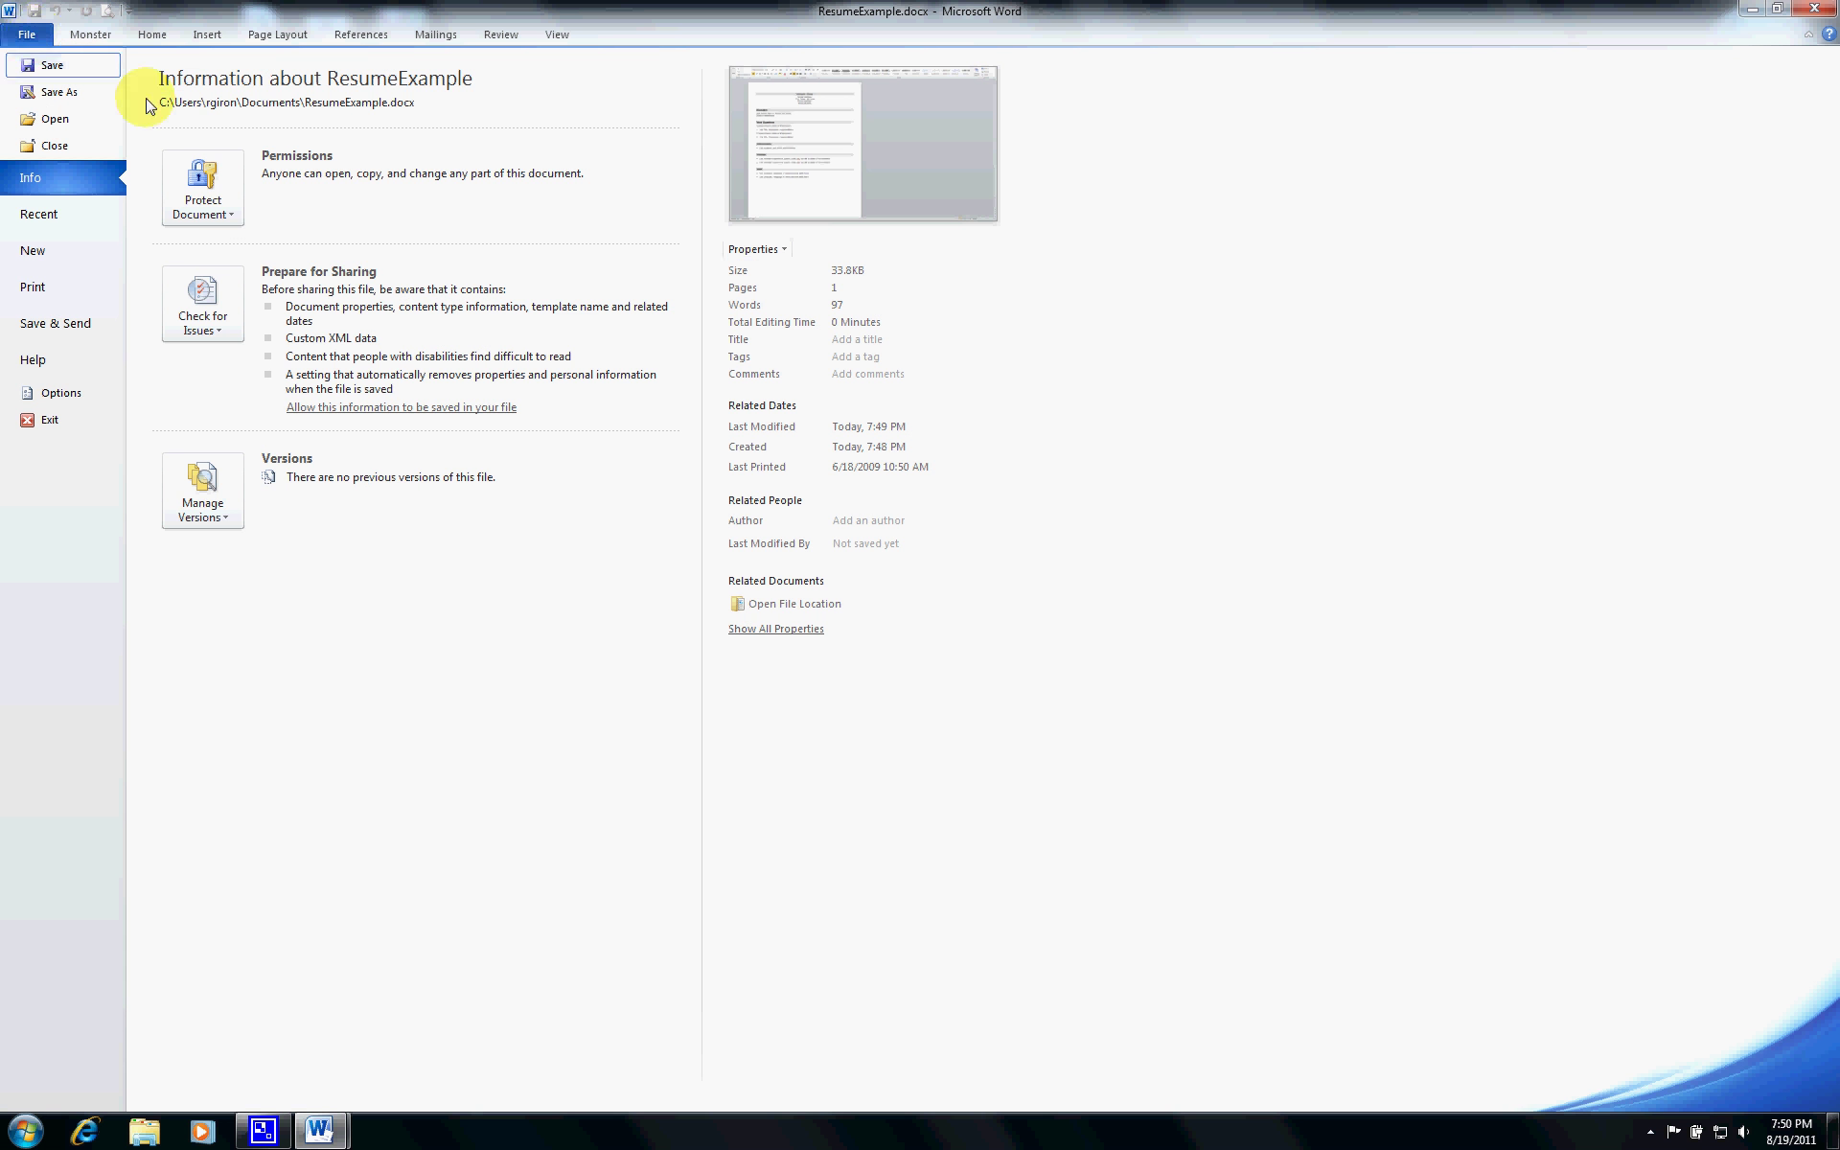
- Preview the resume for printing and check the printer list and collation options without changing them
click(63, 288)
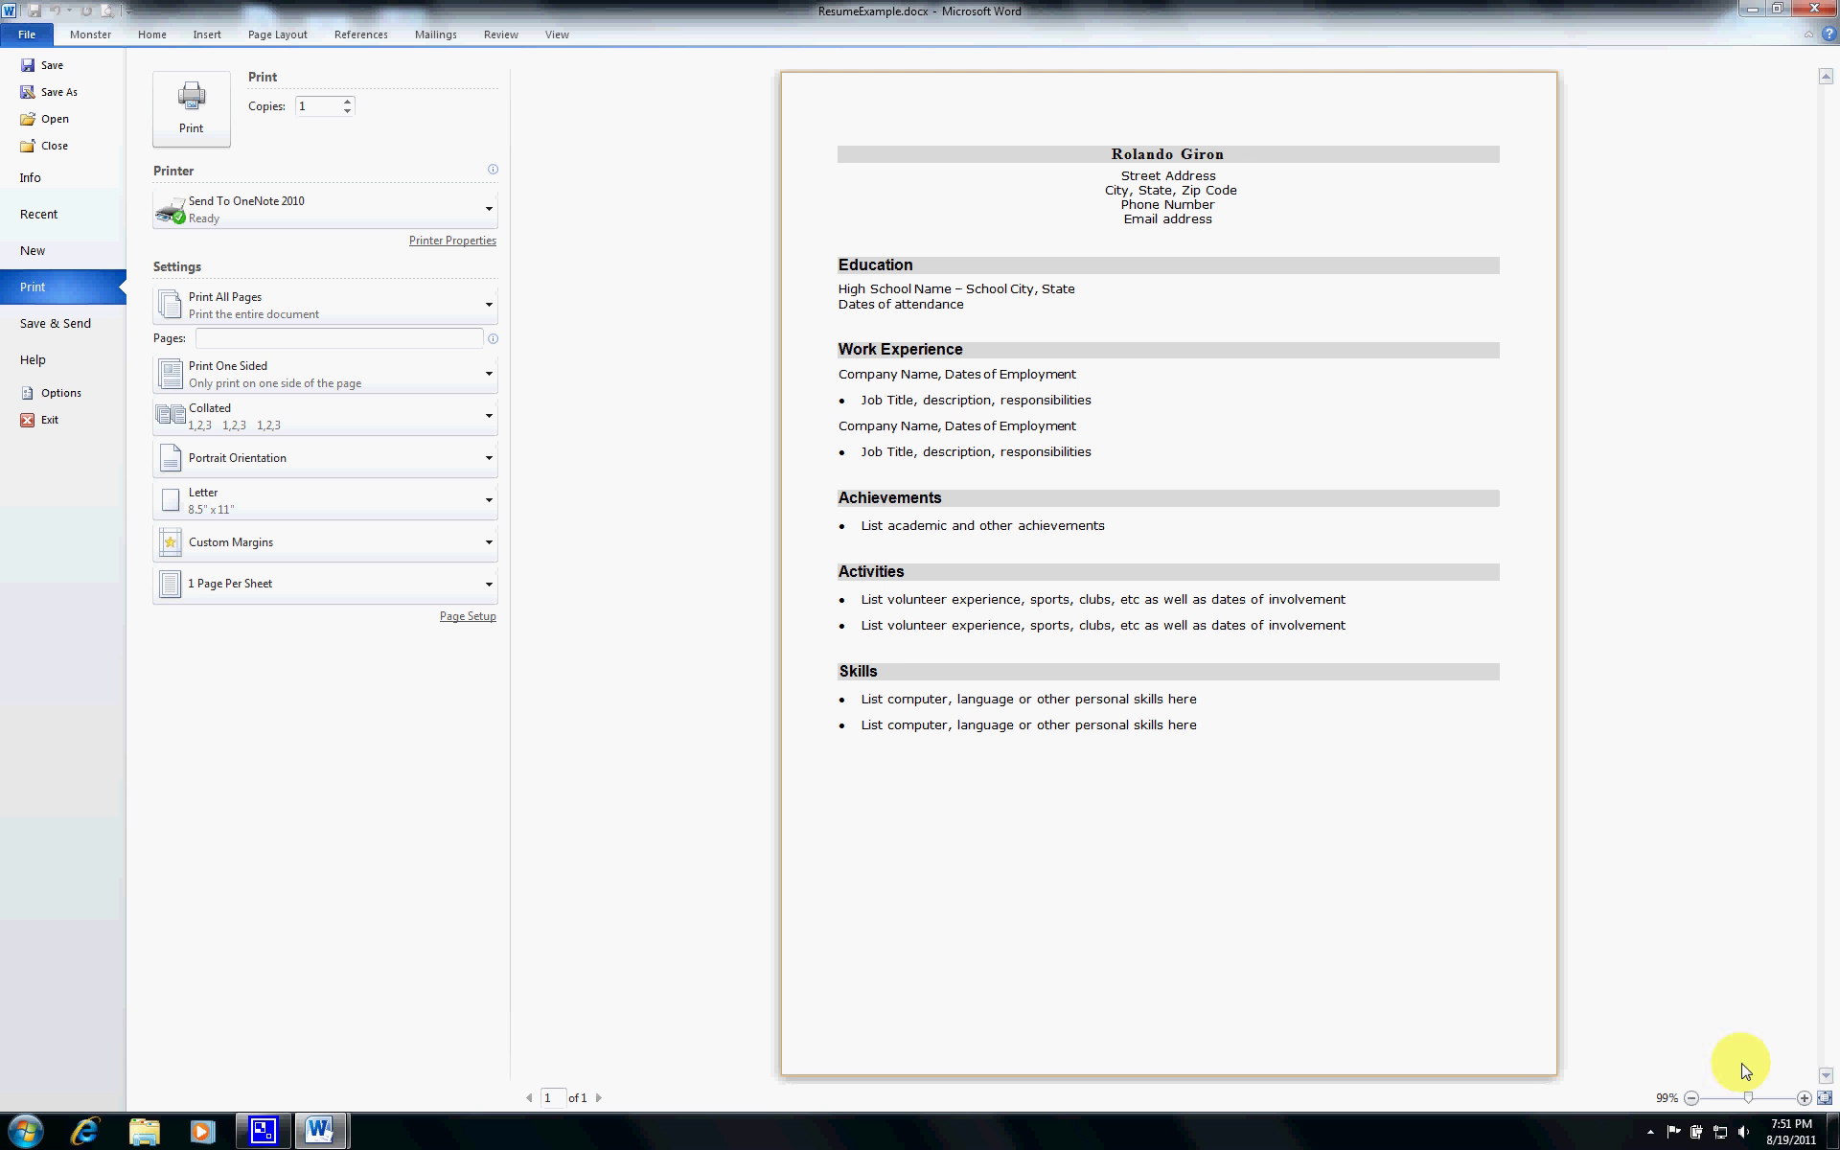
drag(1757, 1099, 1748, 1105)
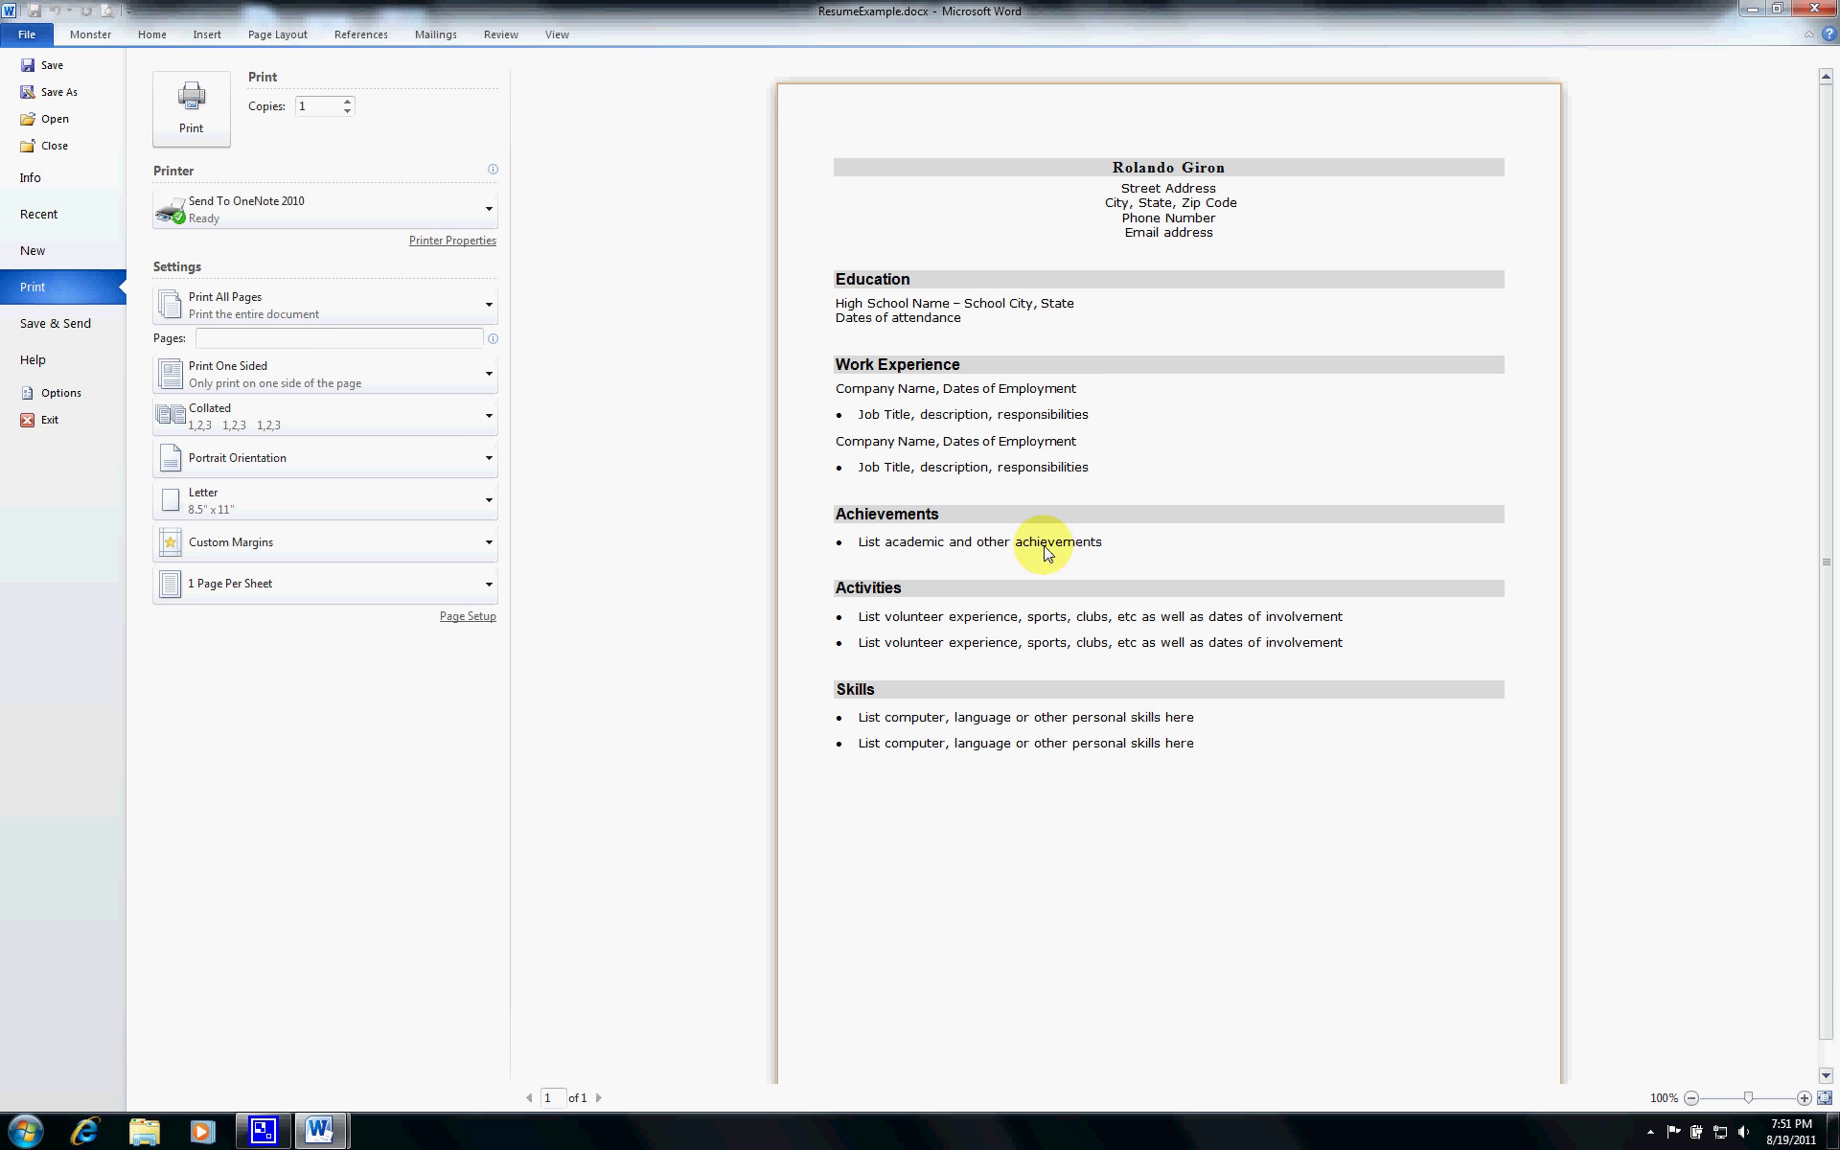
click(488, 207)
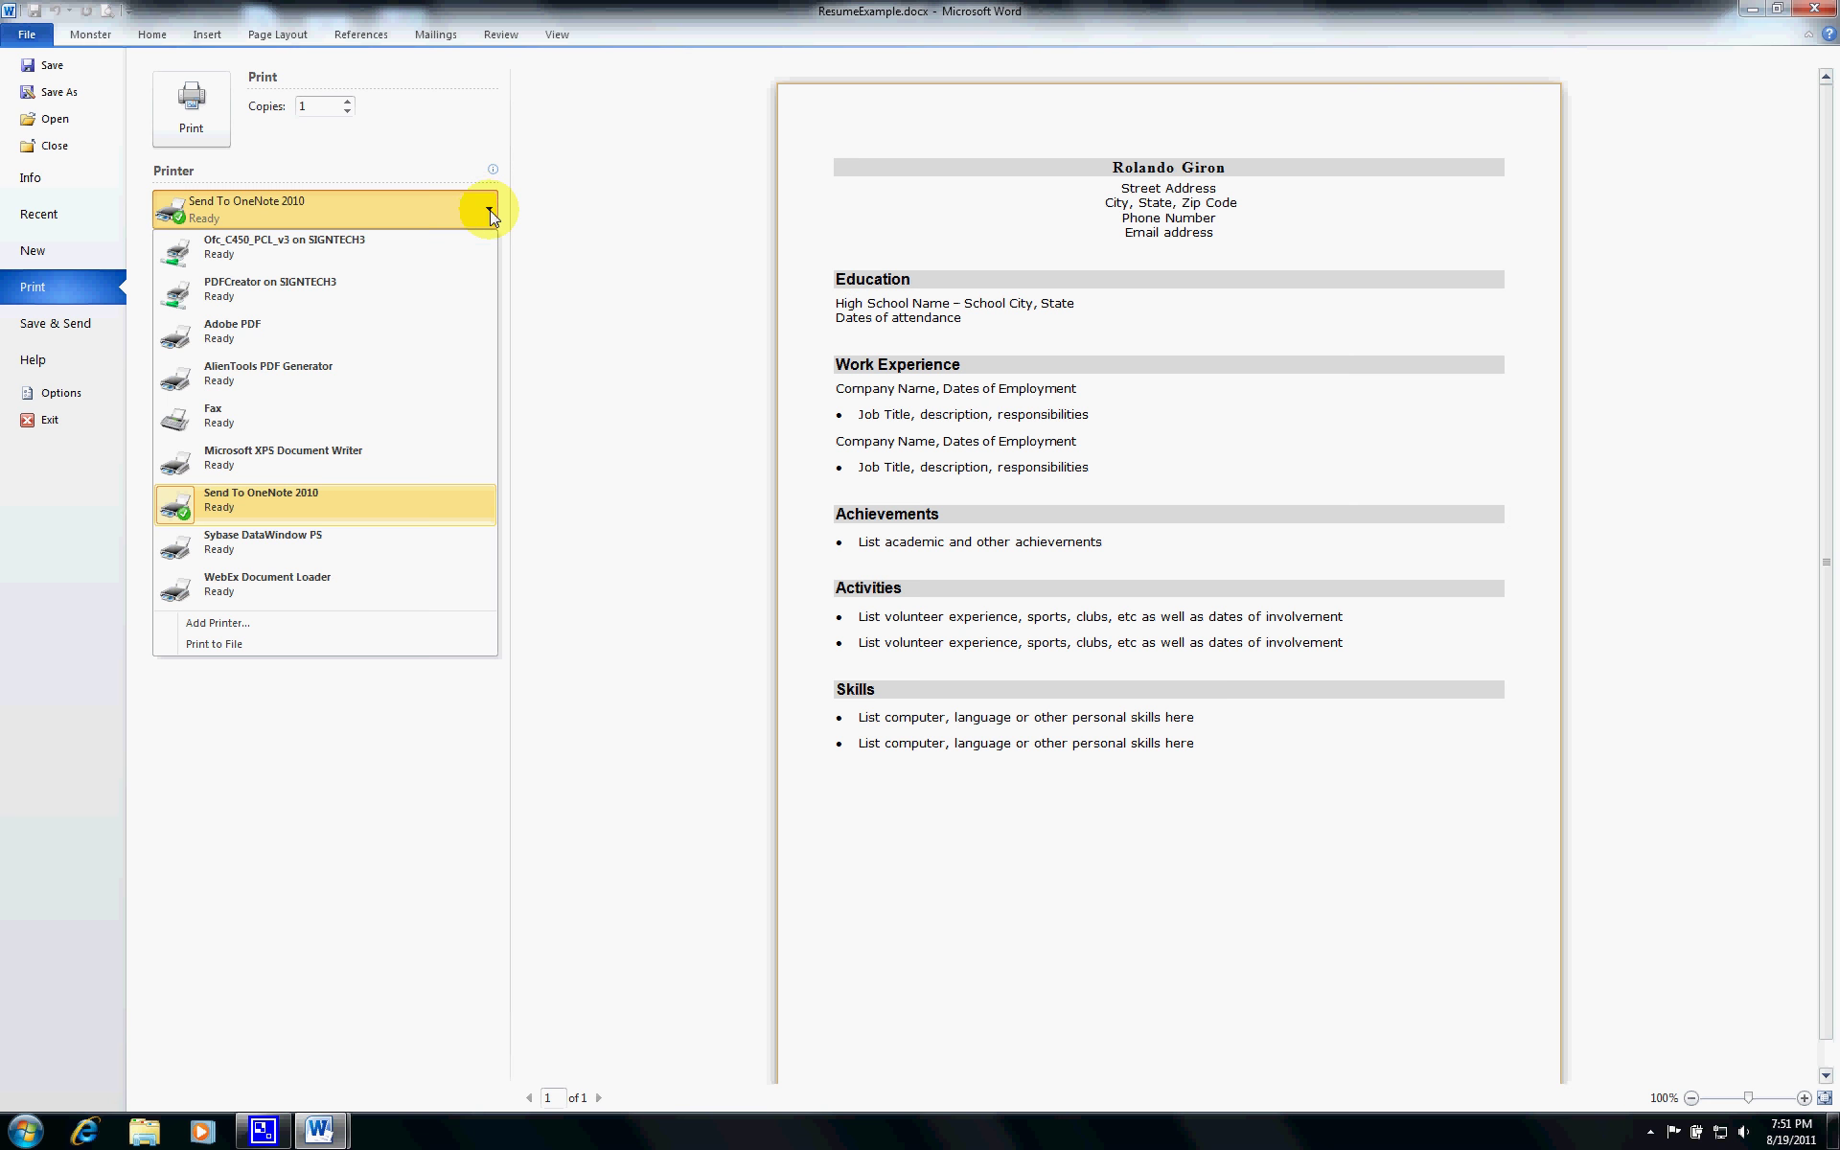
click(582, 204)
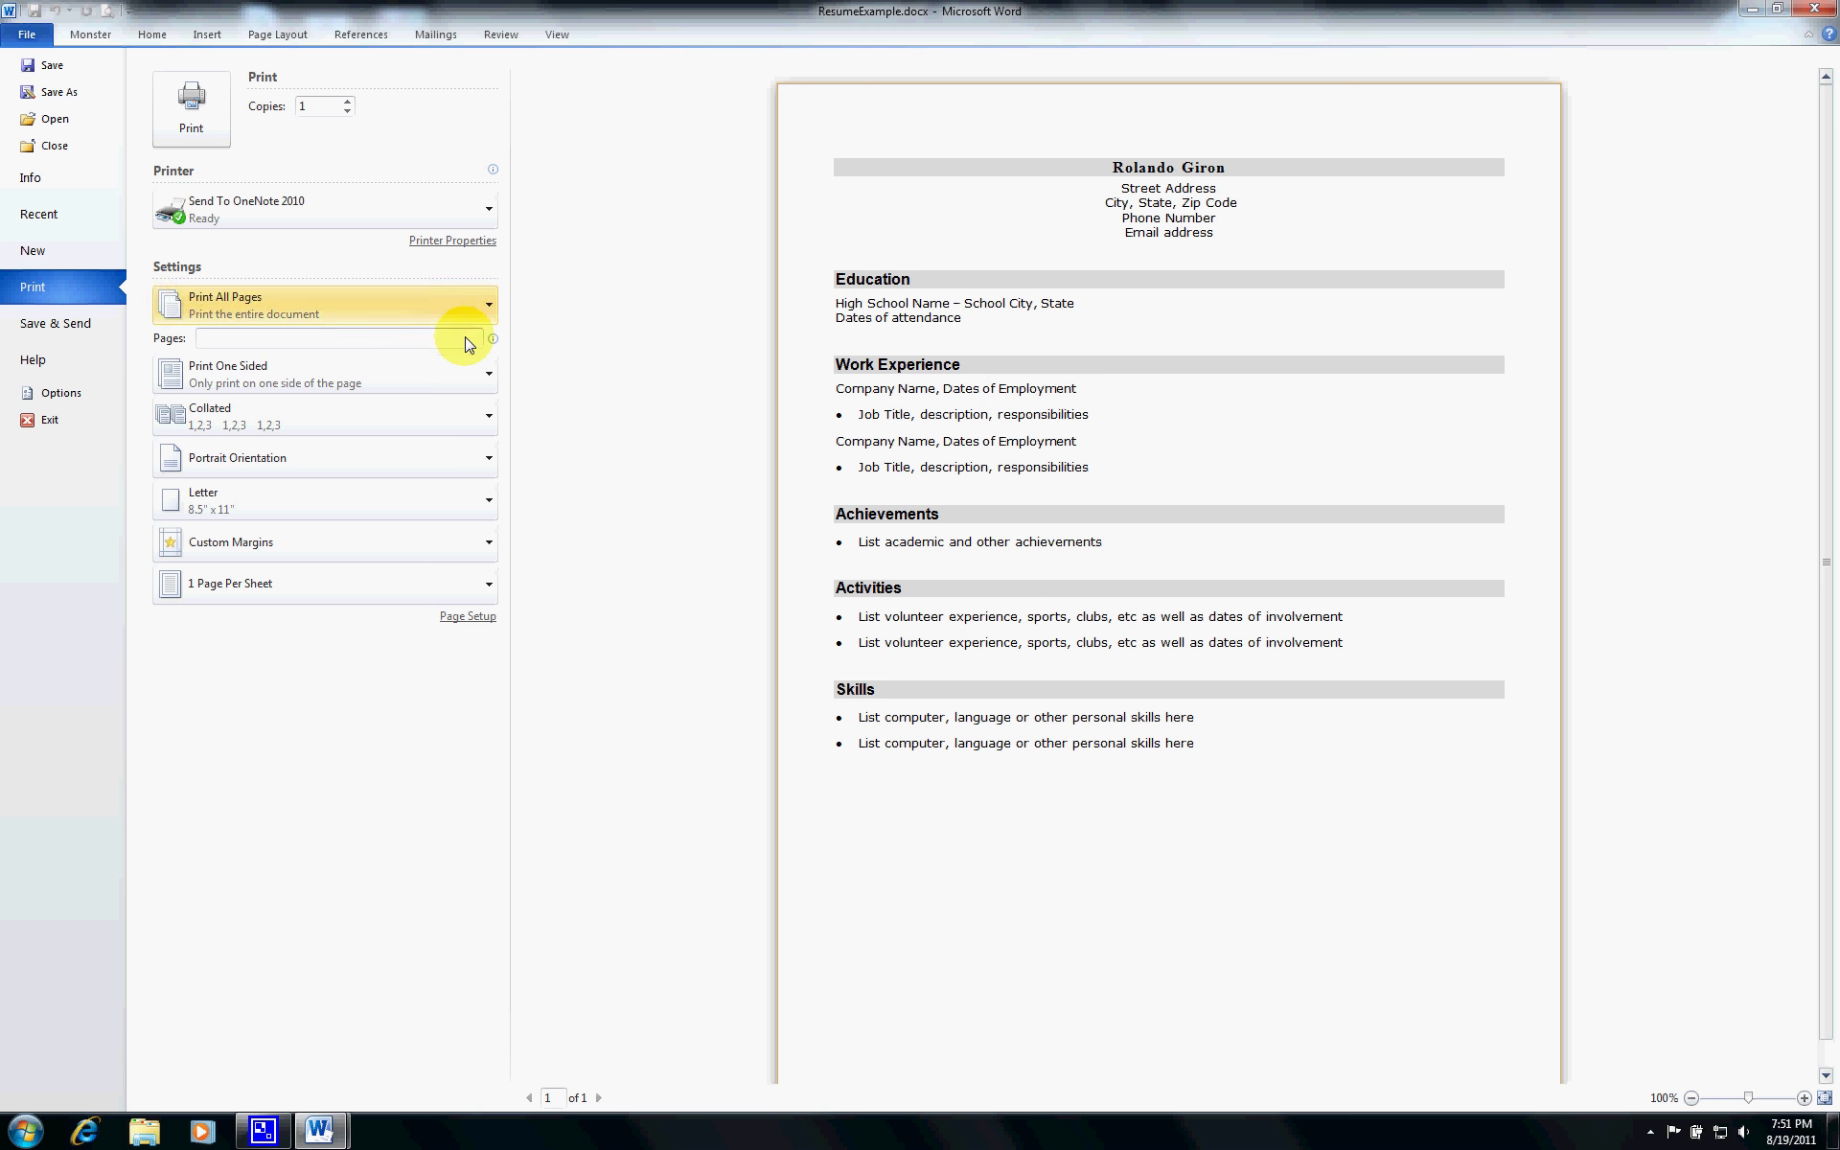
click(492, 426)
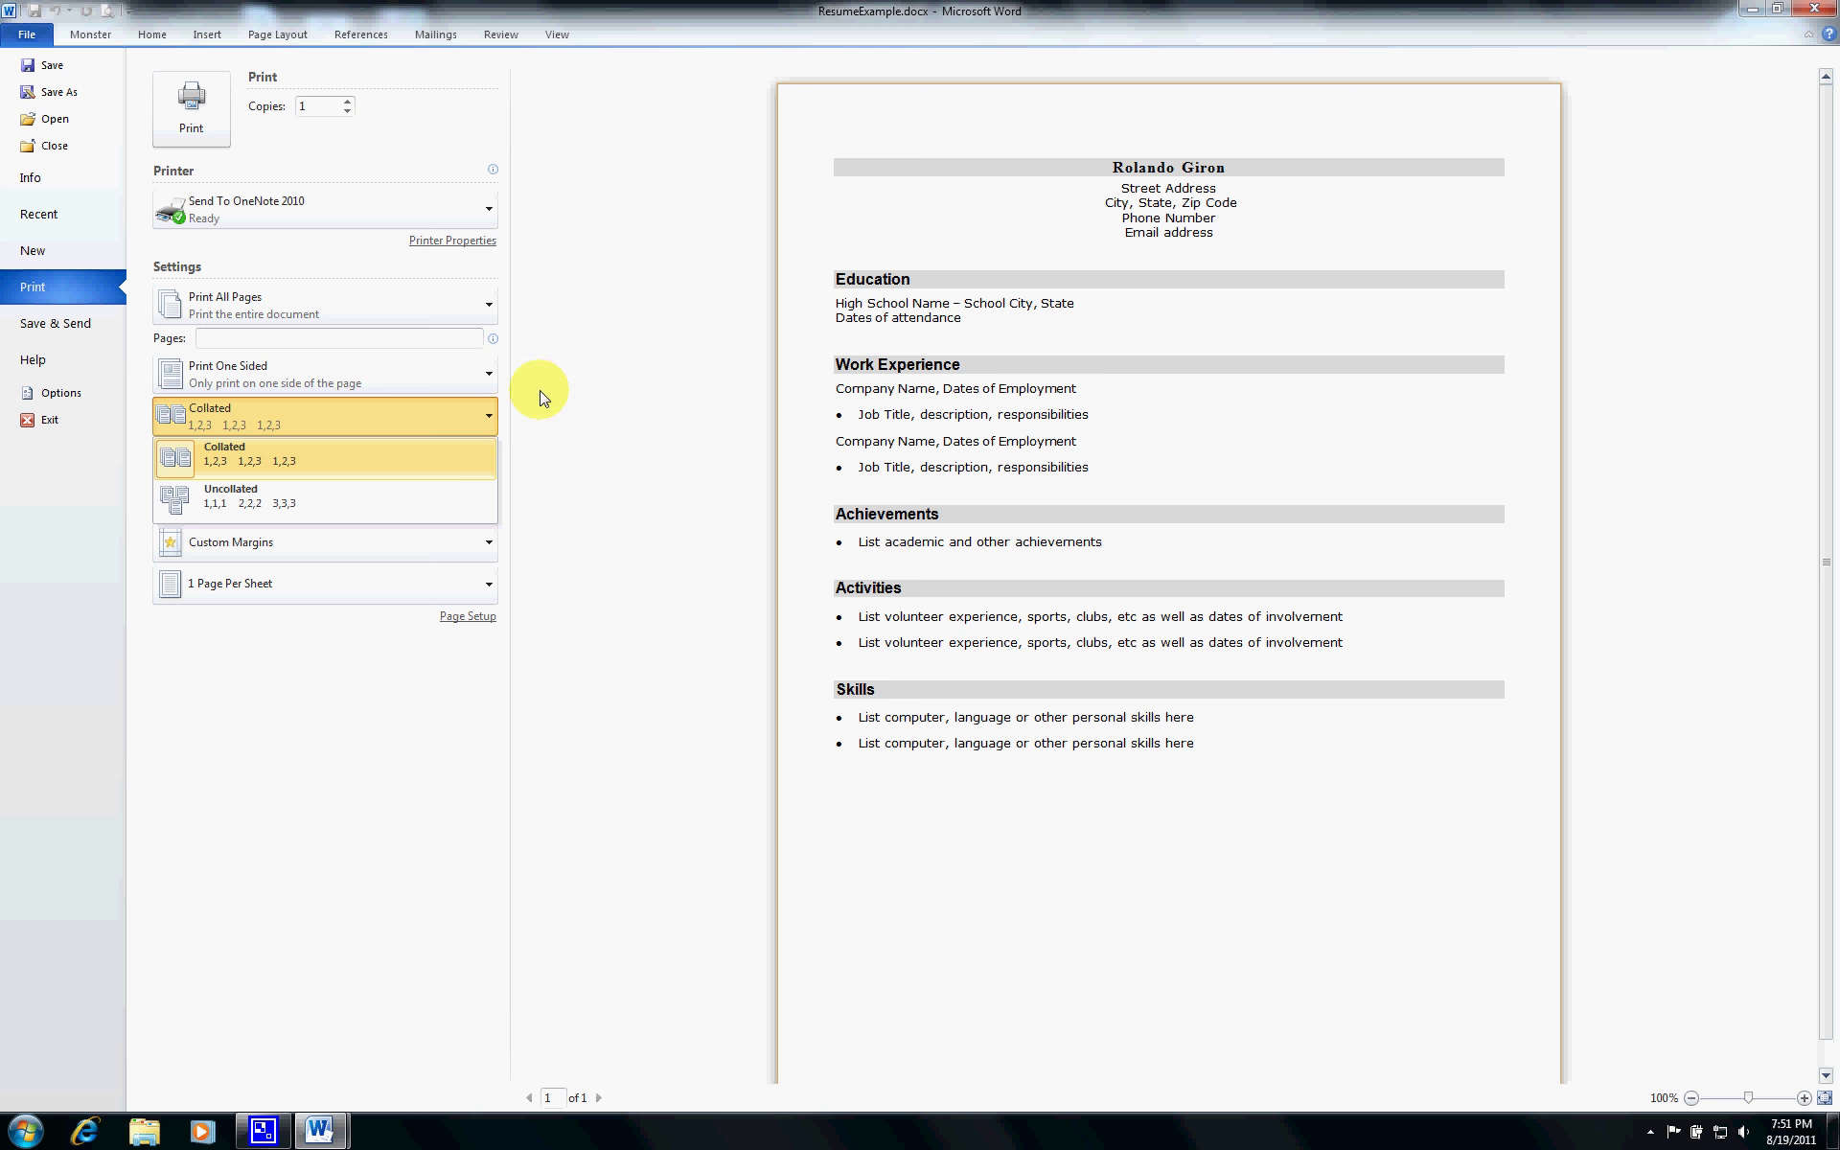
click(587, 372)
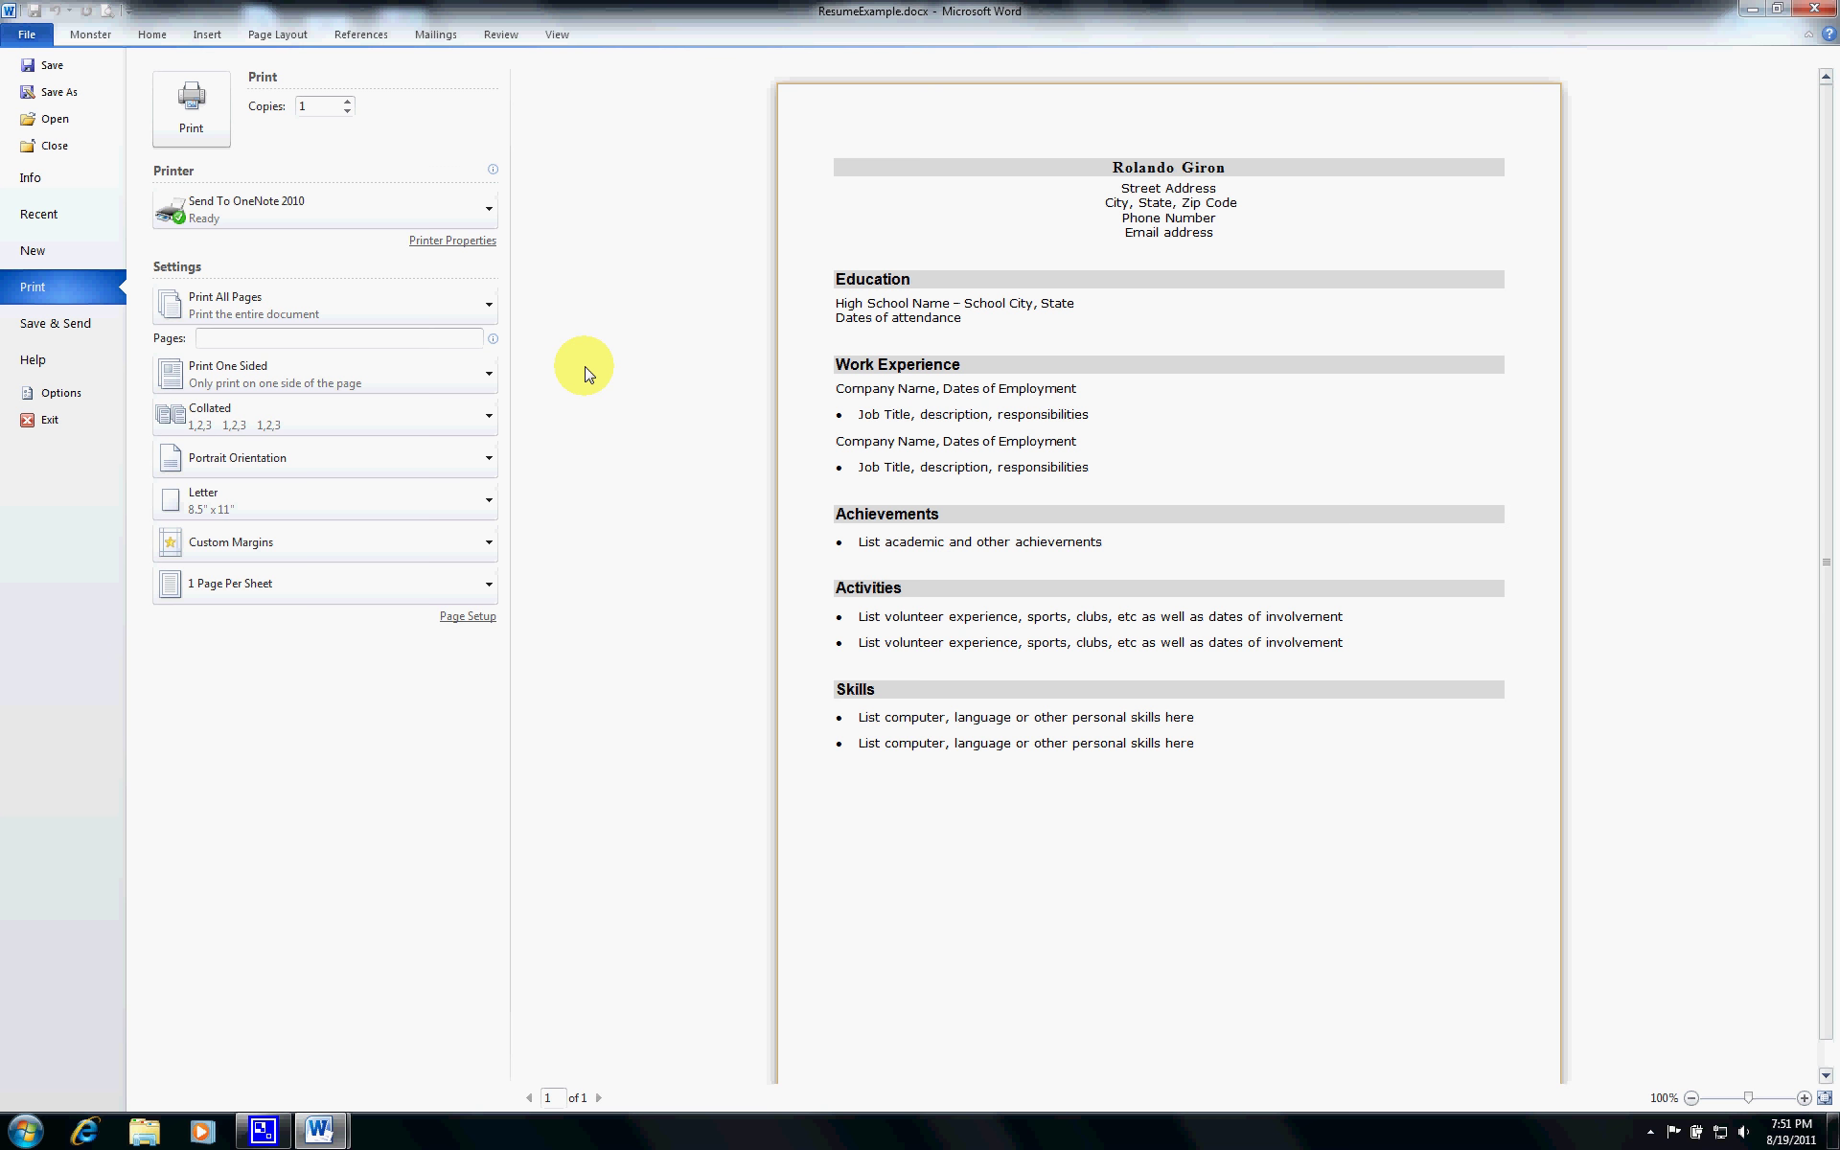
- Keep one-sided, all-pages printing; try Landscape orientation, then return to Portrait
click(495, 374)
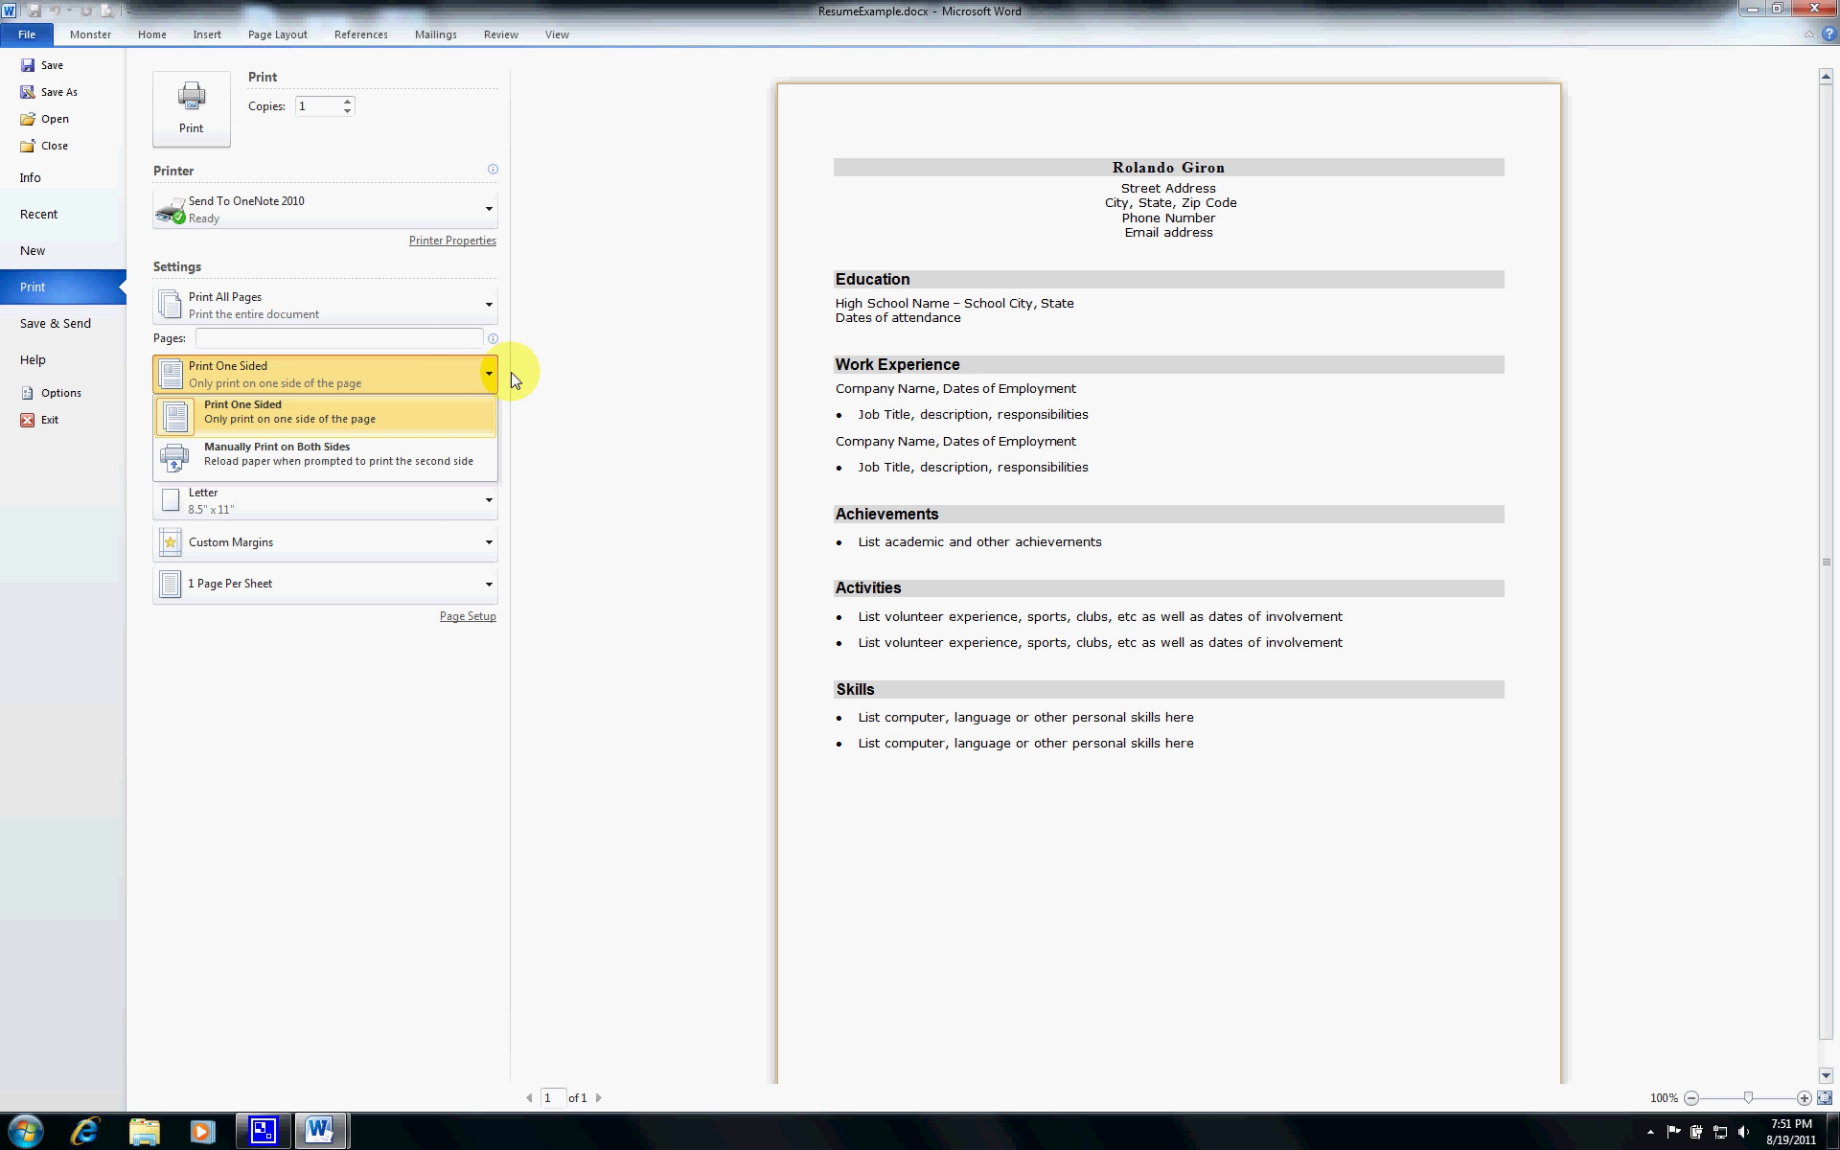
click(543, 372)
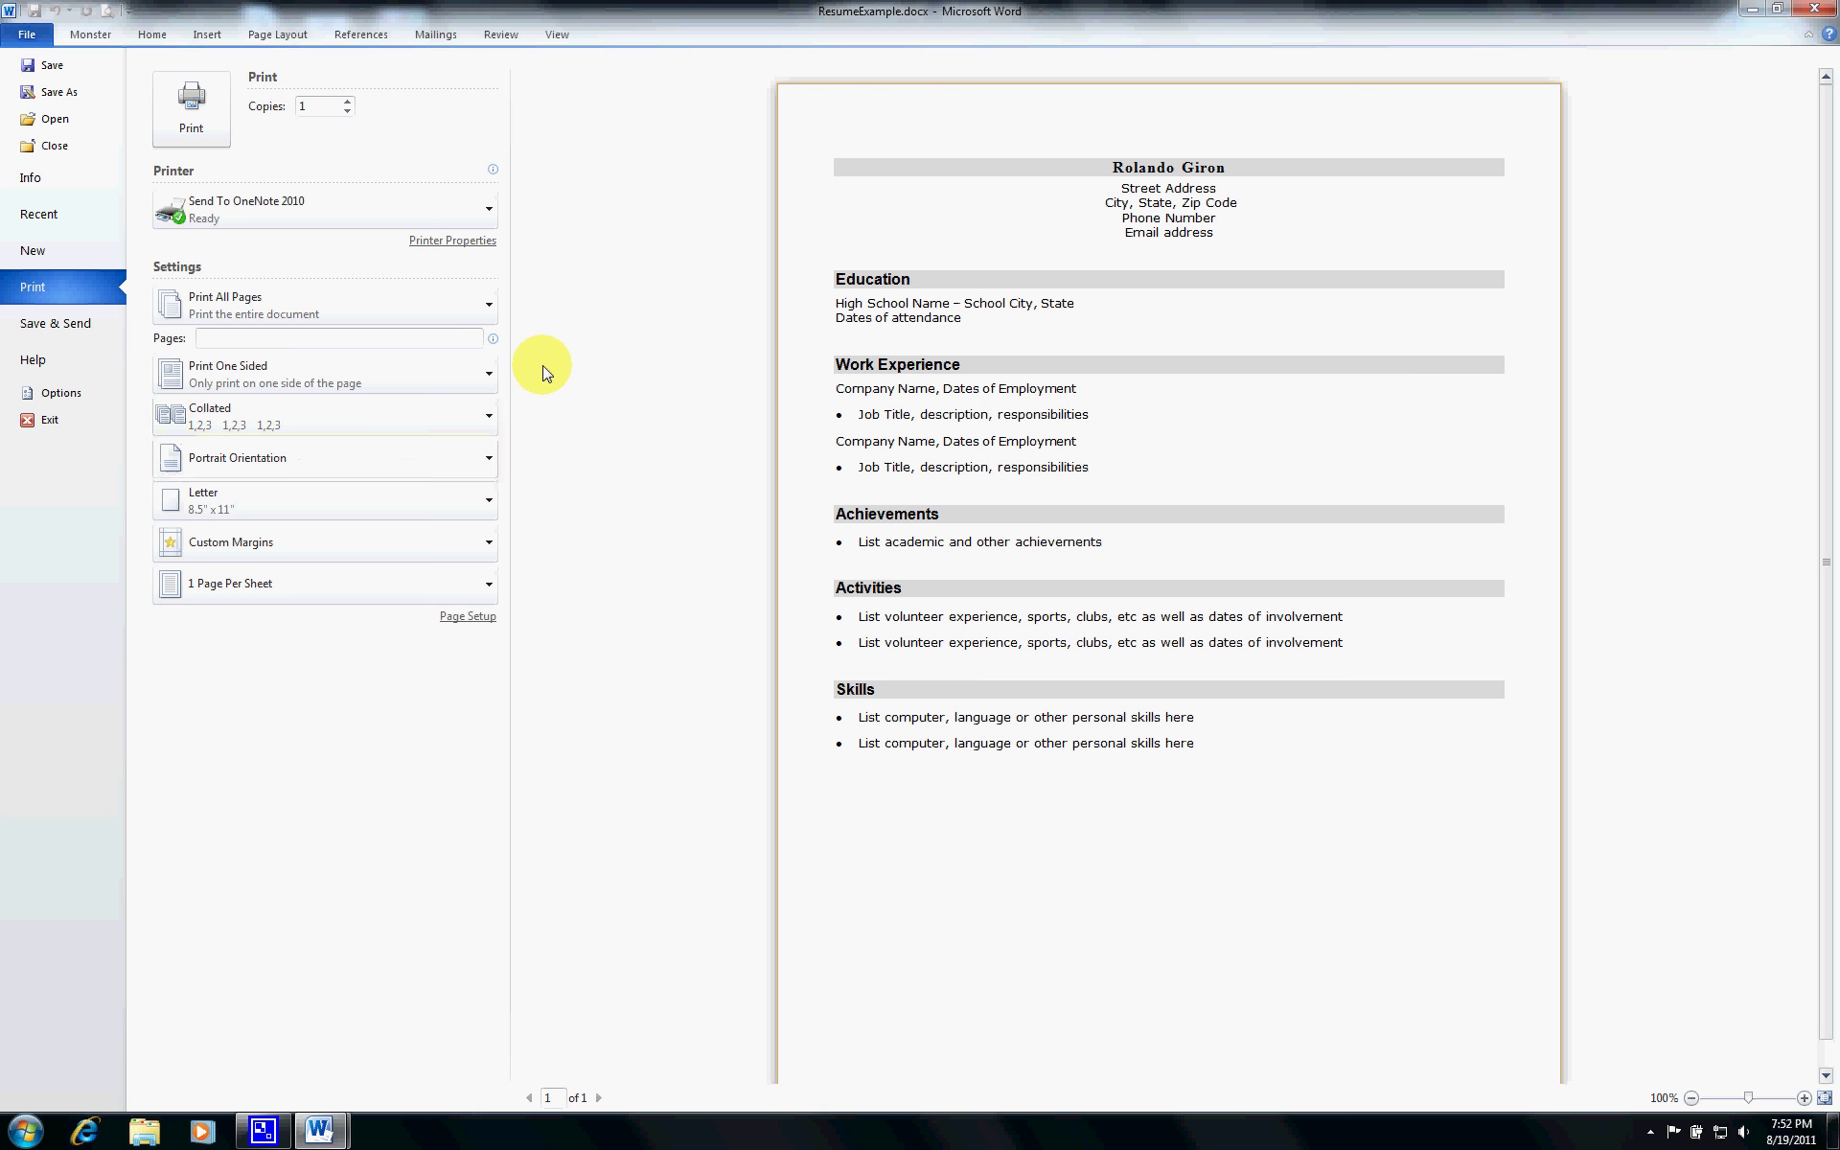
click(491, 303)
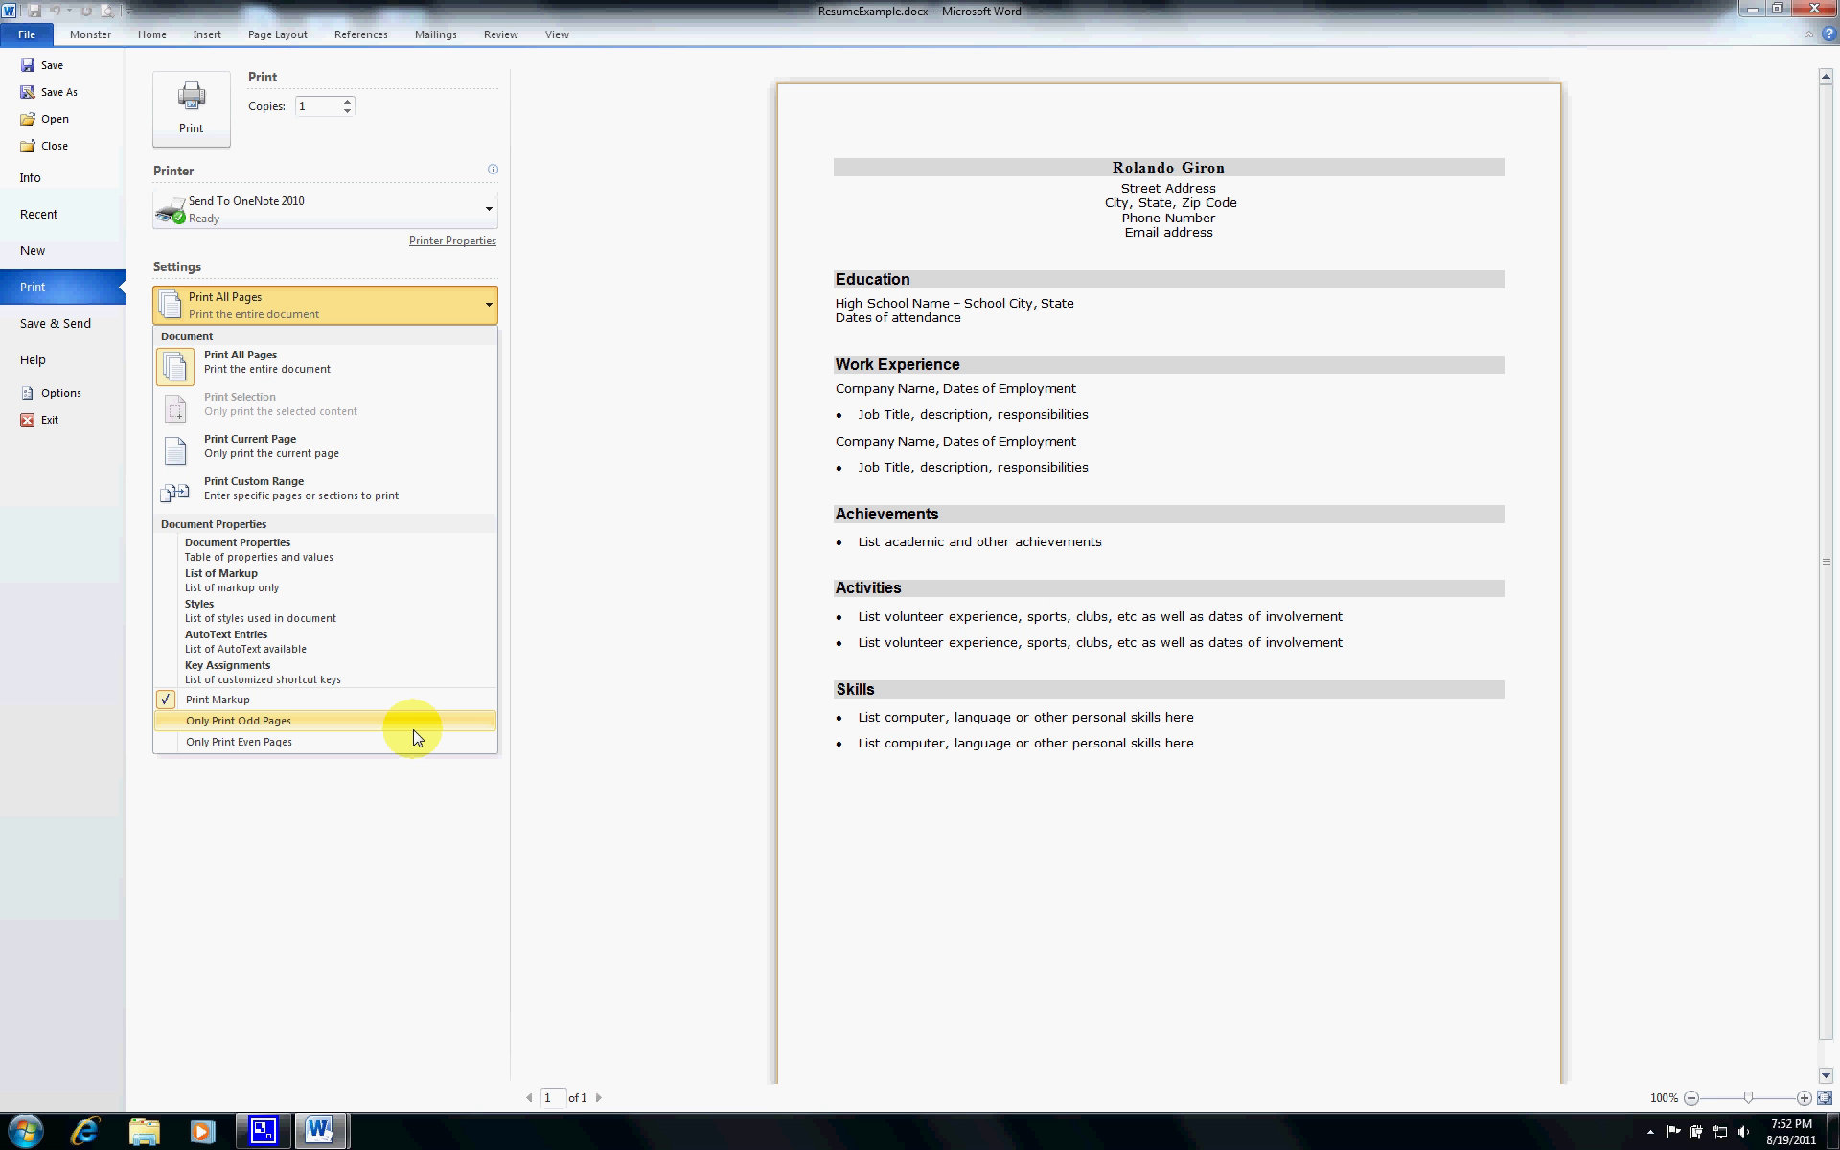
click(613, 518)
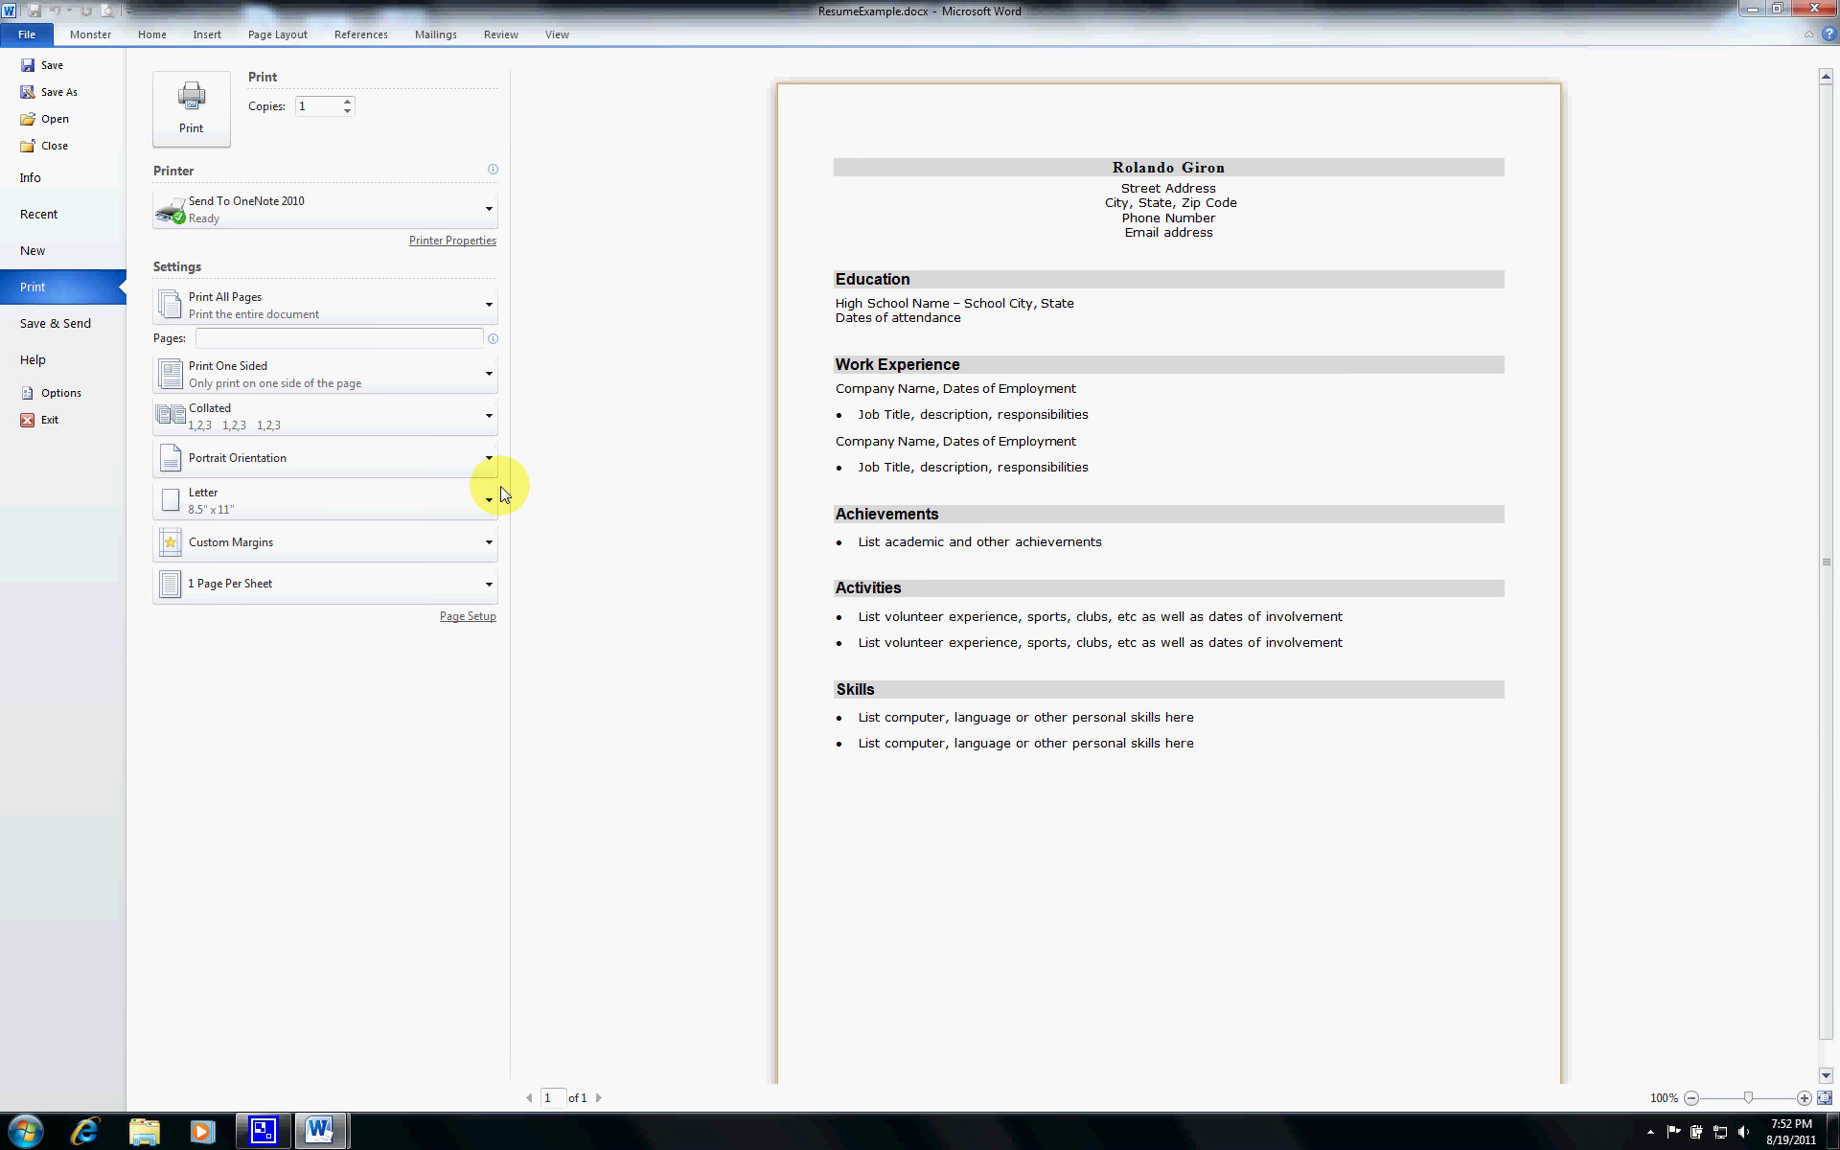
click(493, 462)
click(439, 542)
click(487, 462)
click(458, 504)
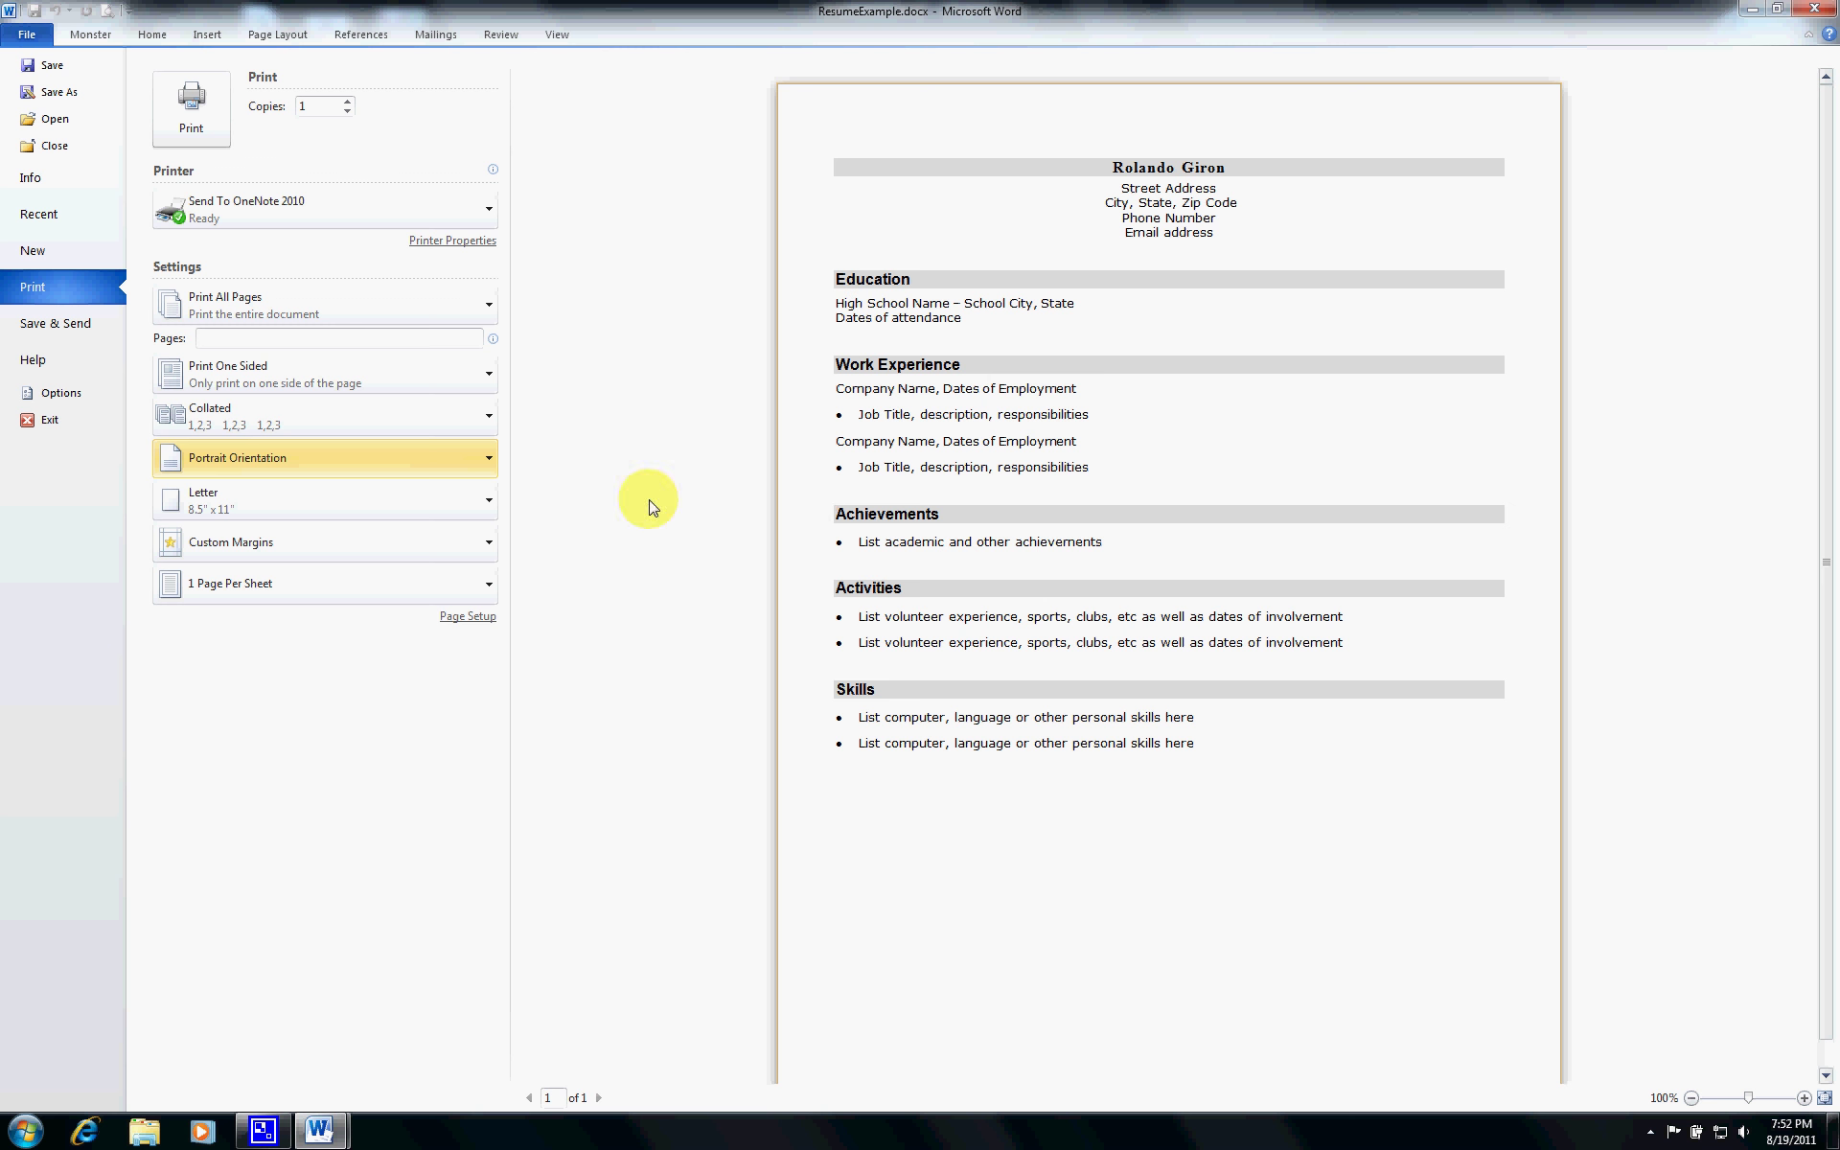
- Set the print margins to Narrow after briefly applying Normal
click(485, 547)
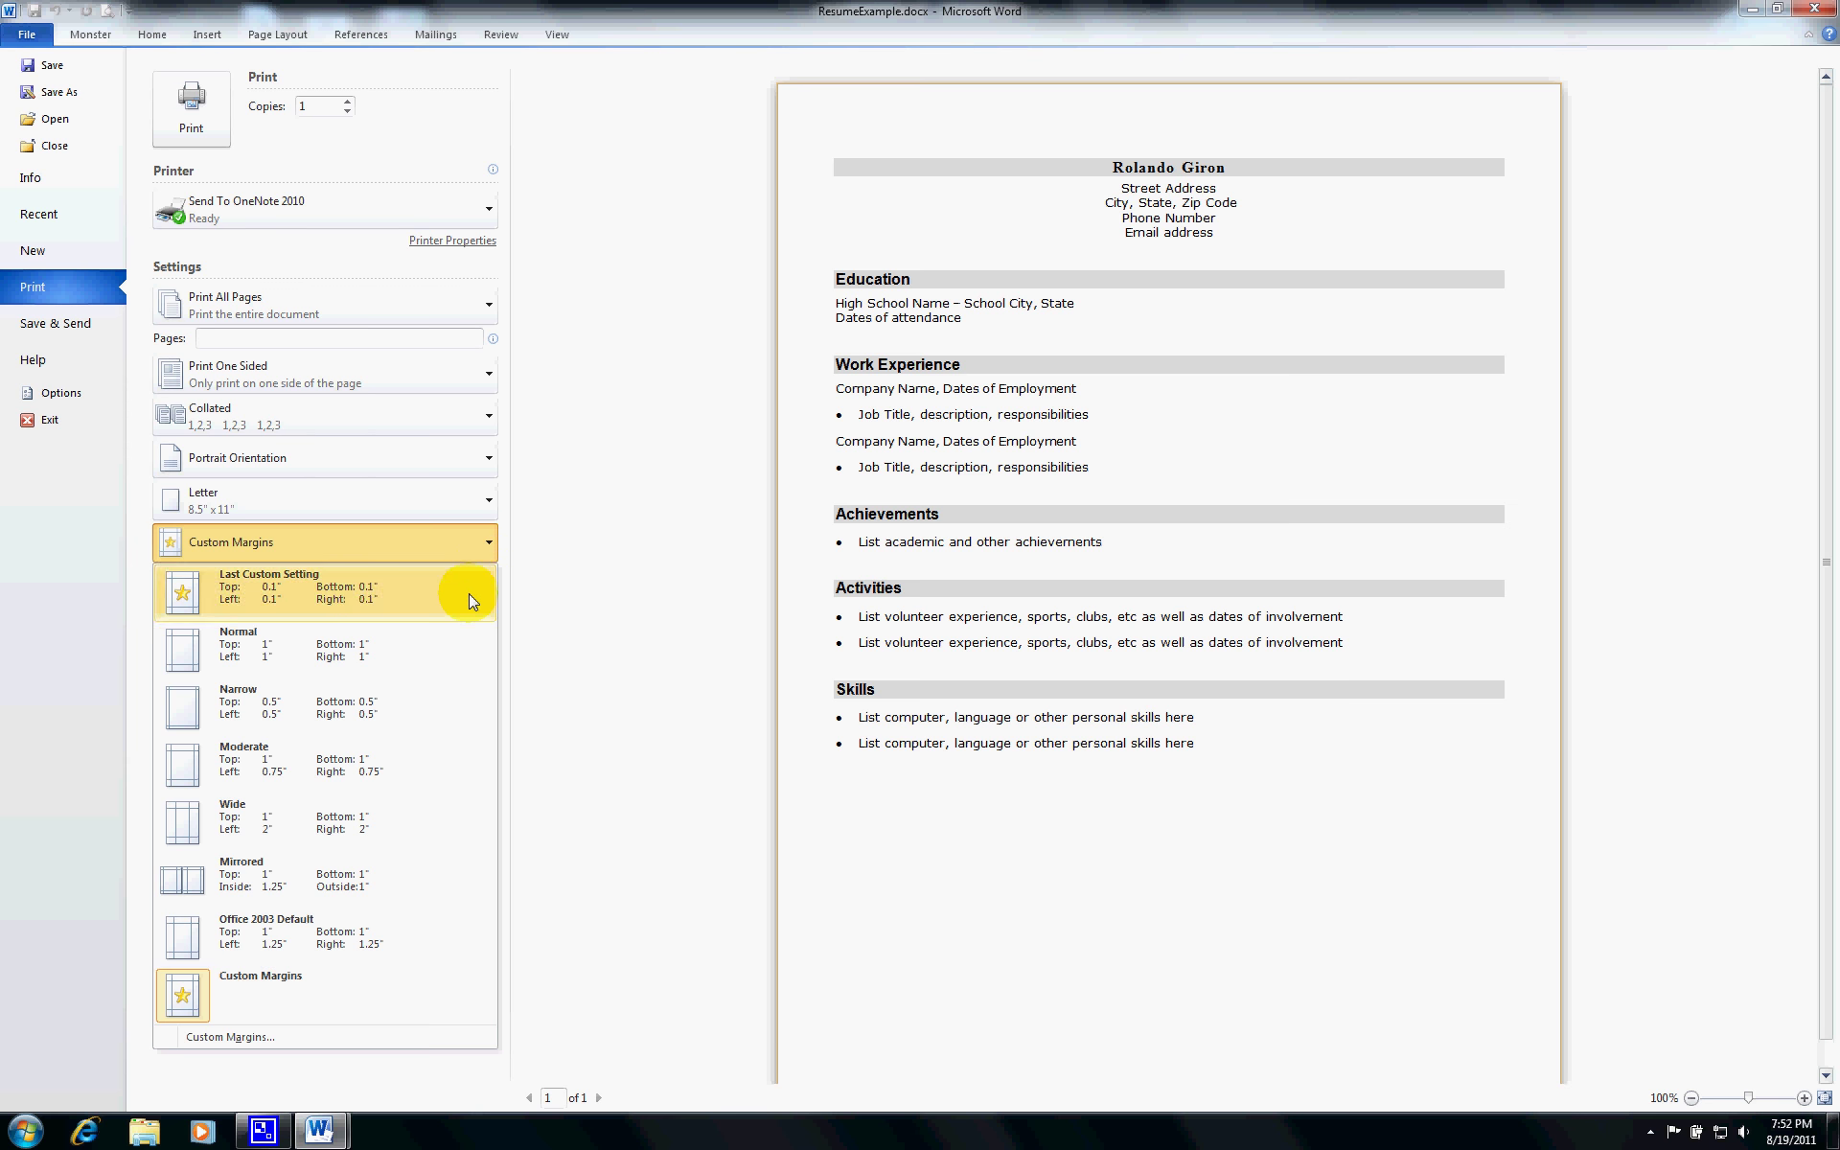
click(439, 644)
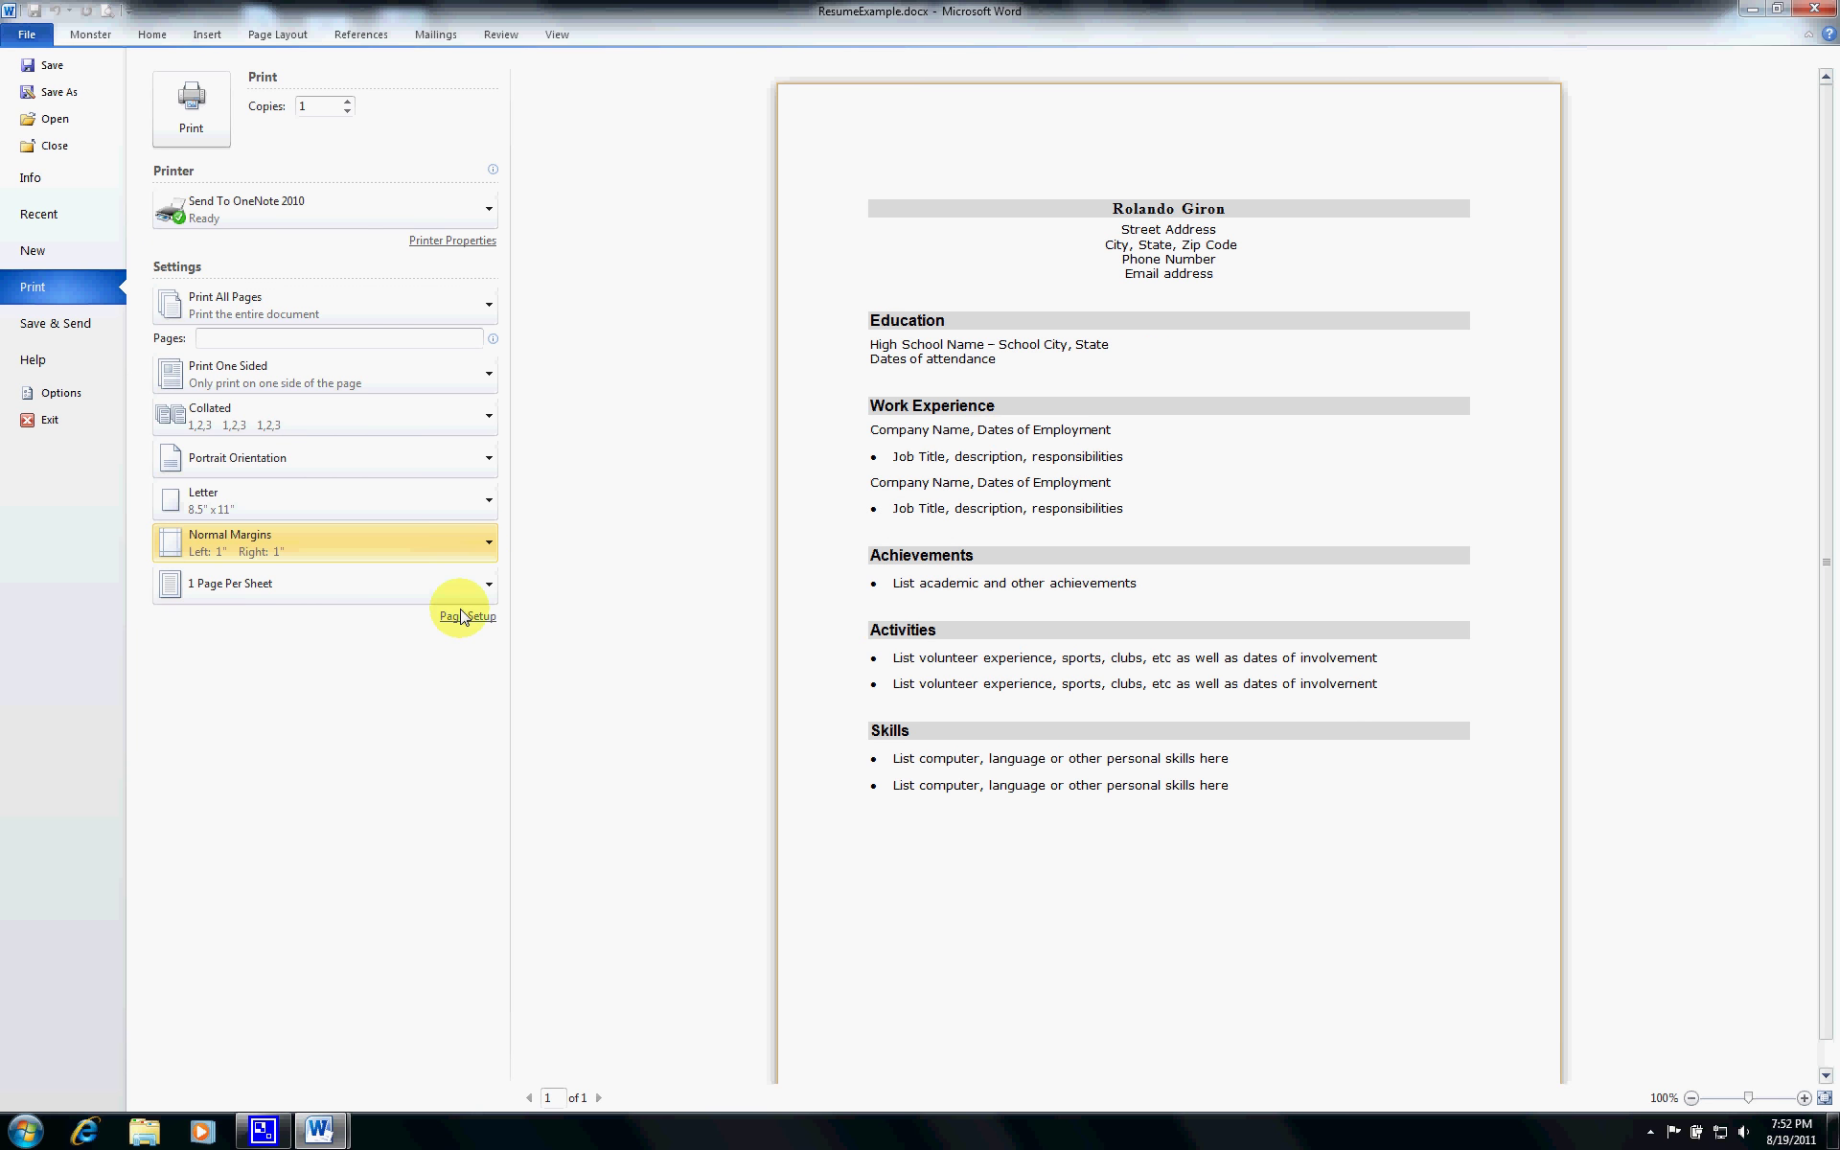
click(491, 544)
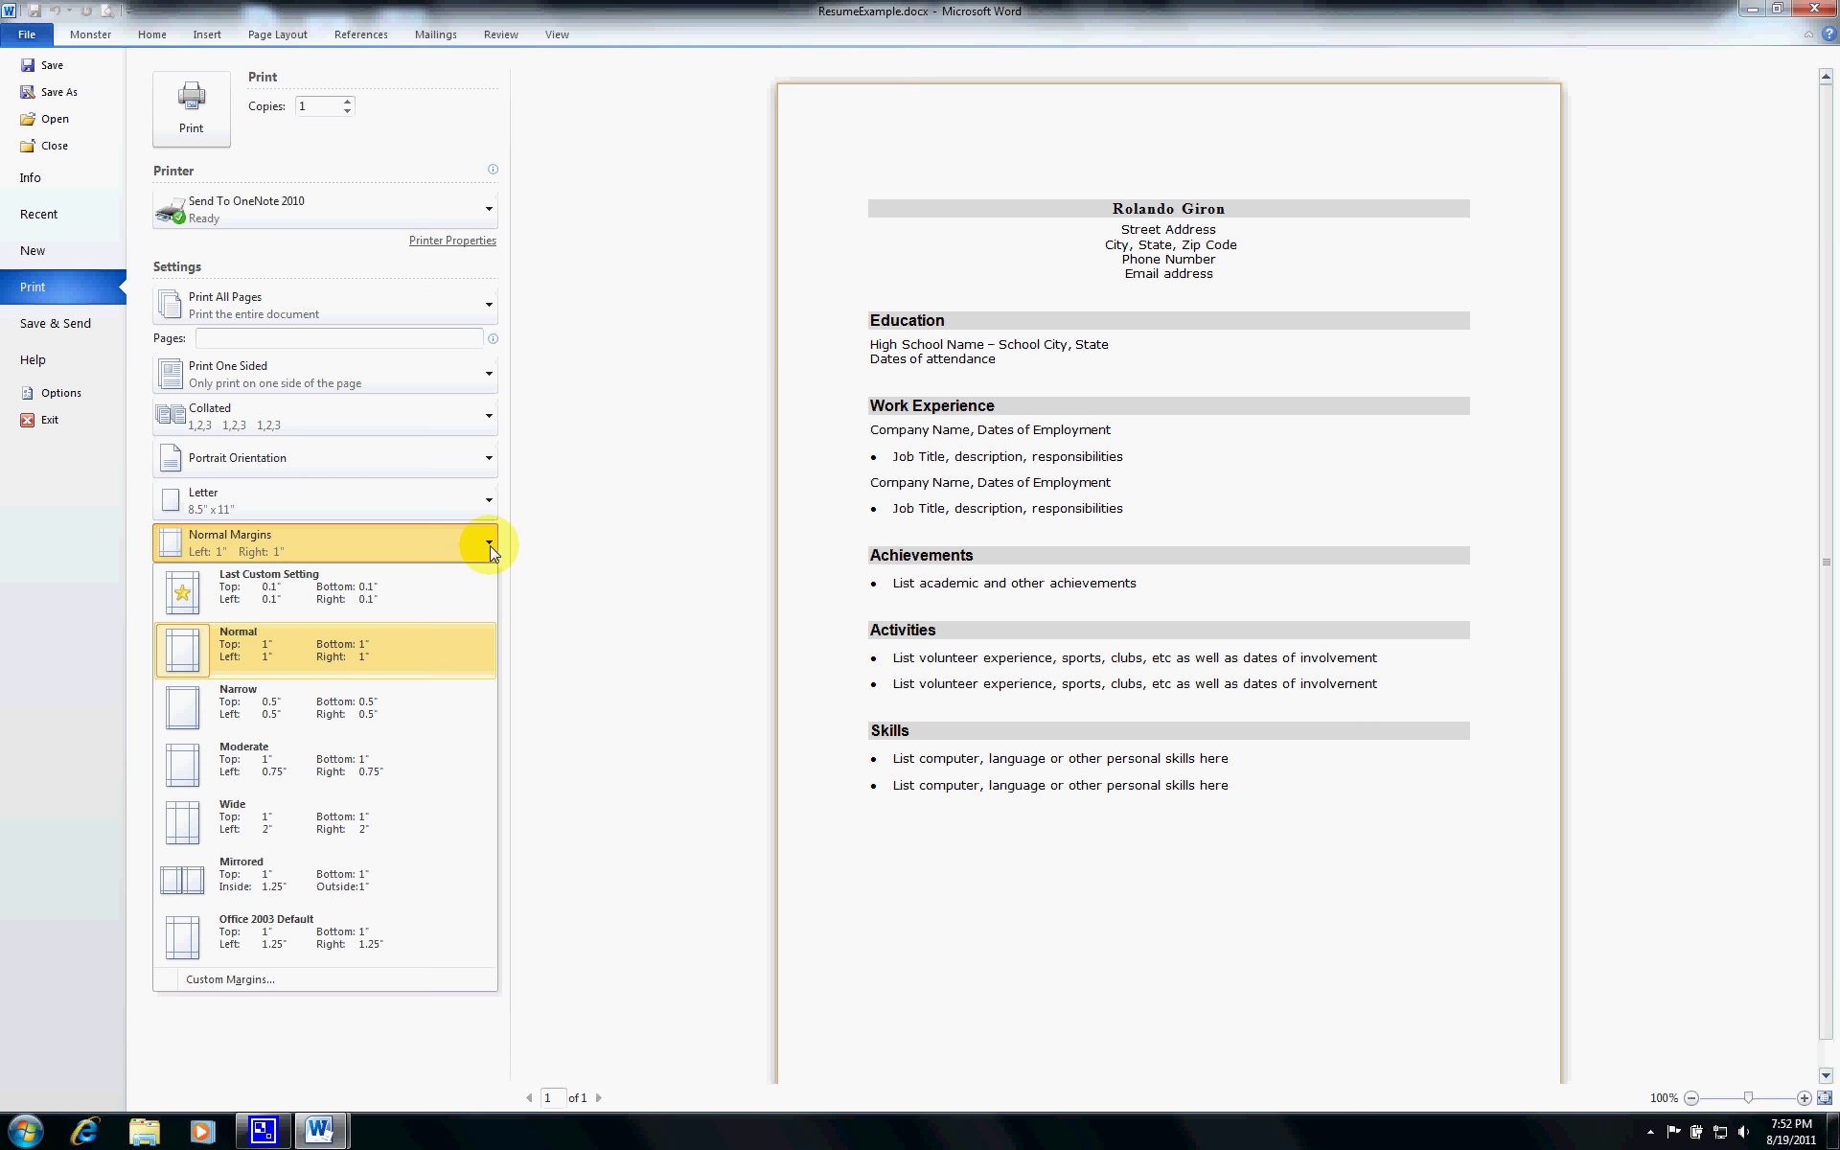
click(434, 716)
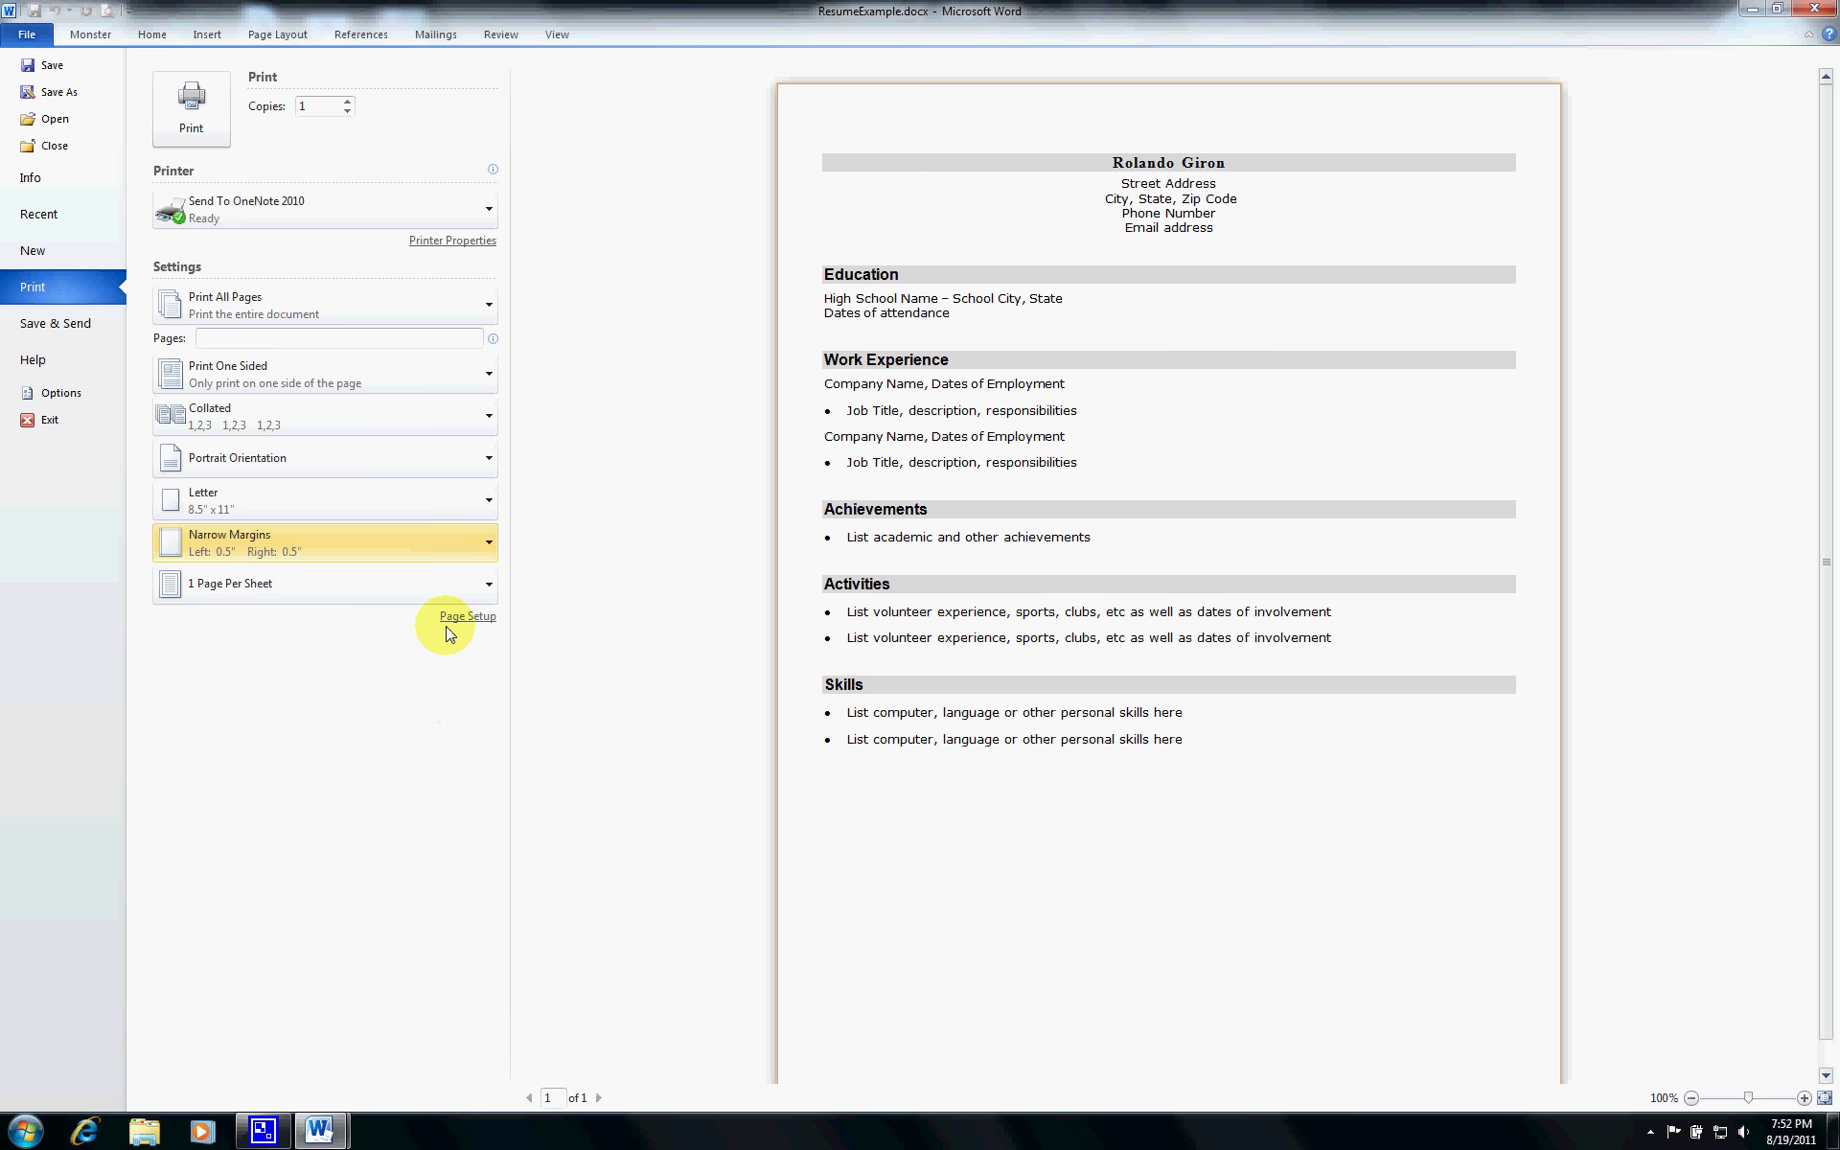
- Try Legal and Tabloid paper sizes, then set the paper back to Letter
click(494, 511)
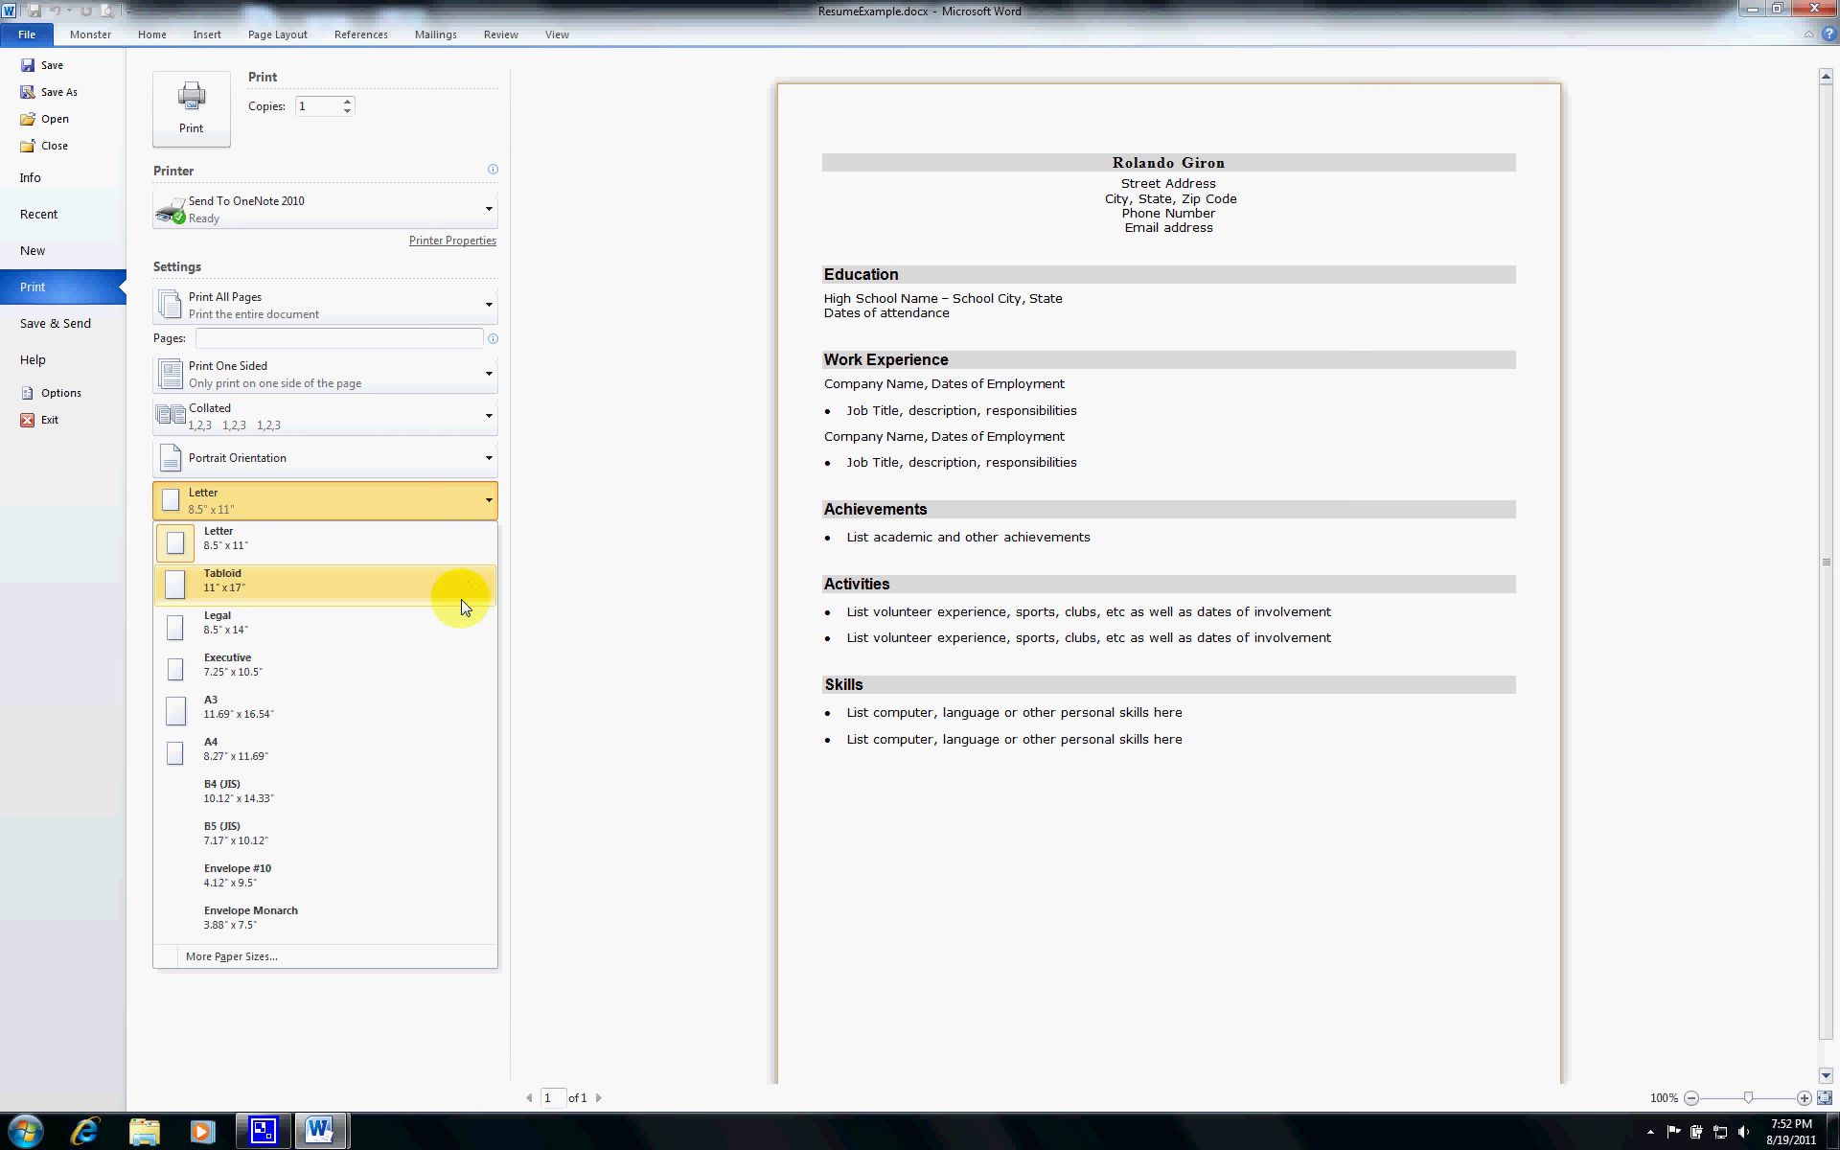
click(446, 625)
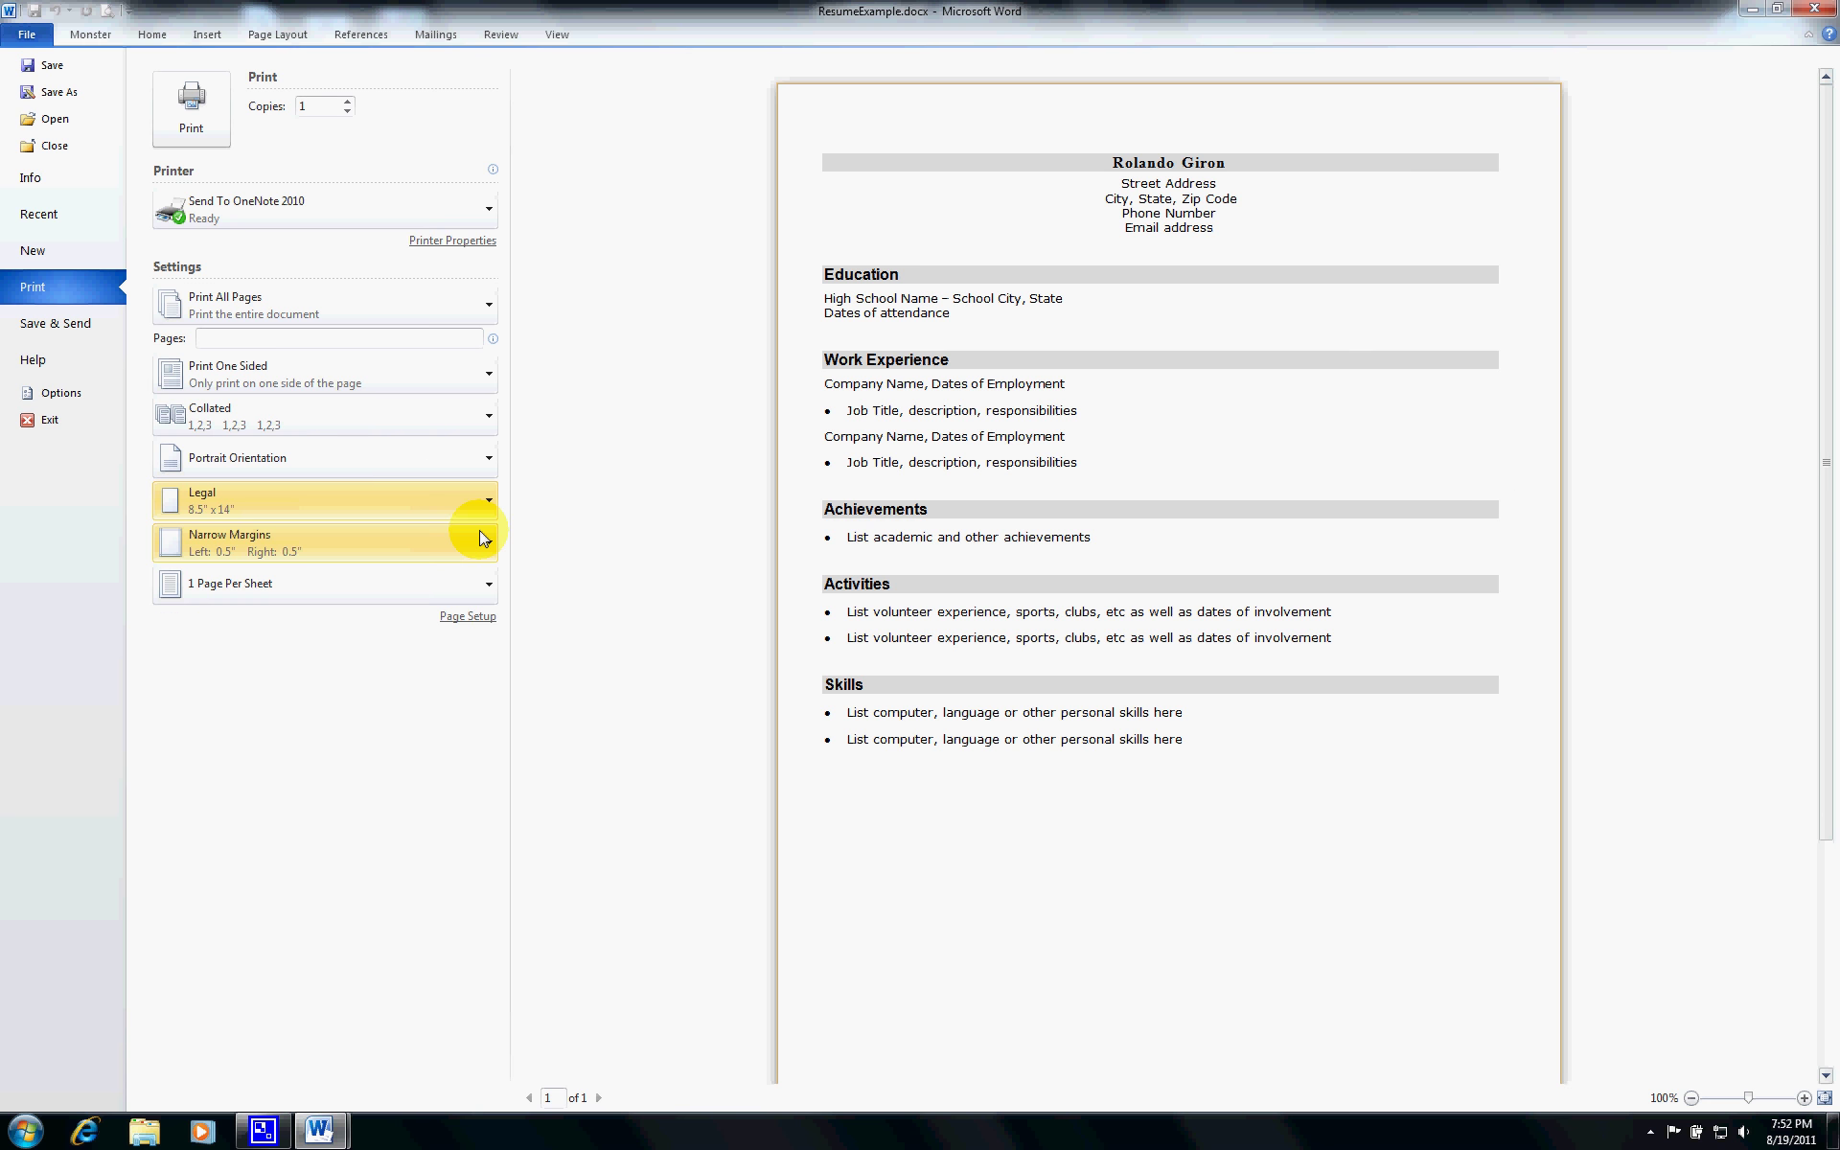
click(489, 502)
click(445, 581)
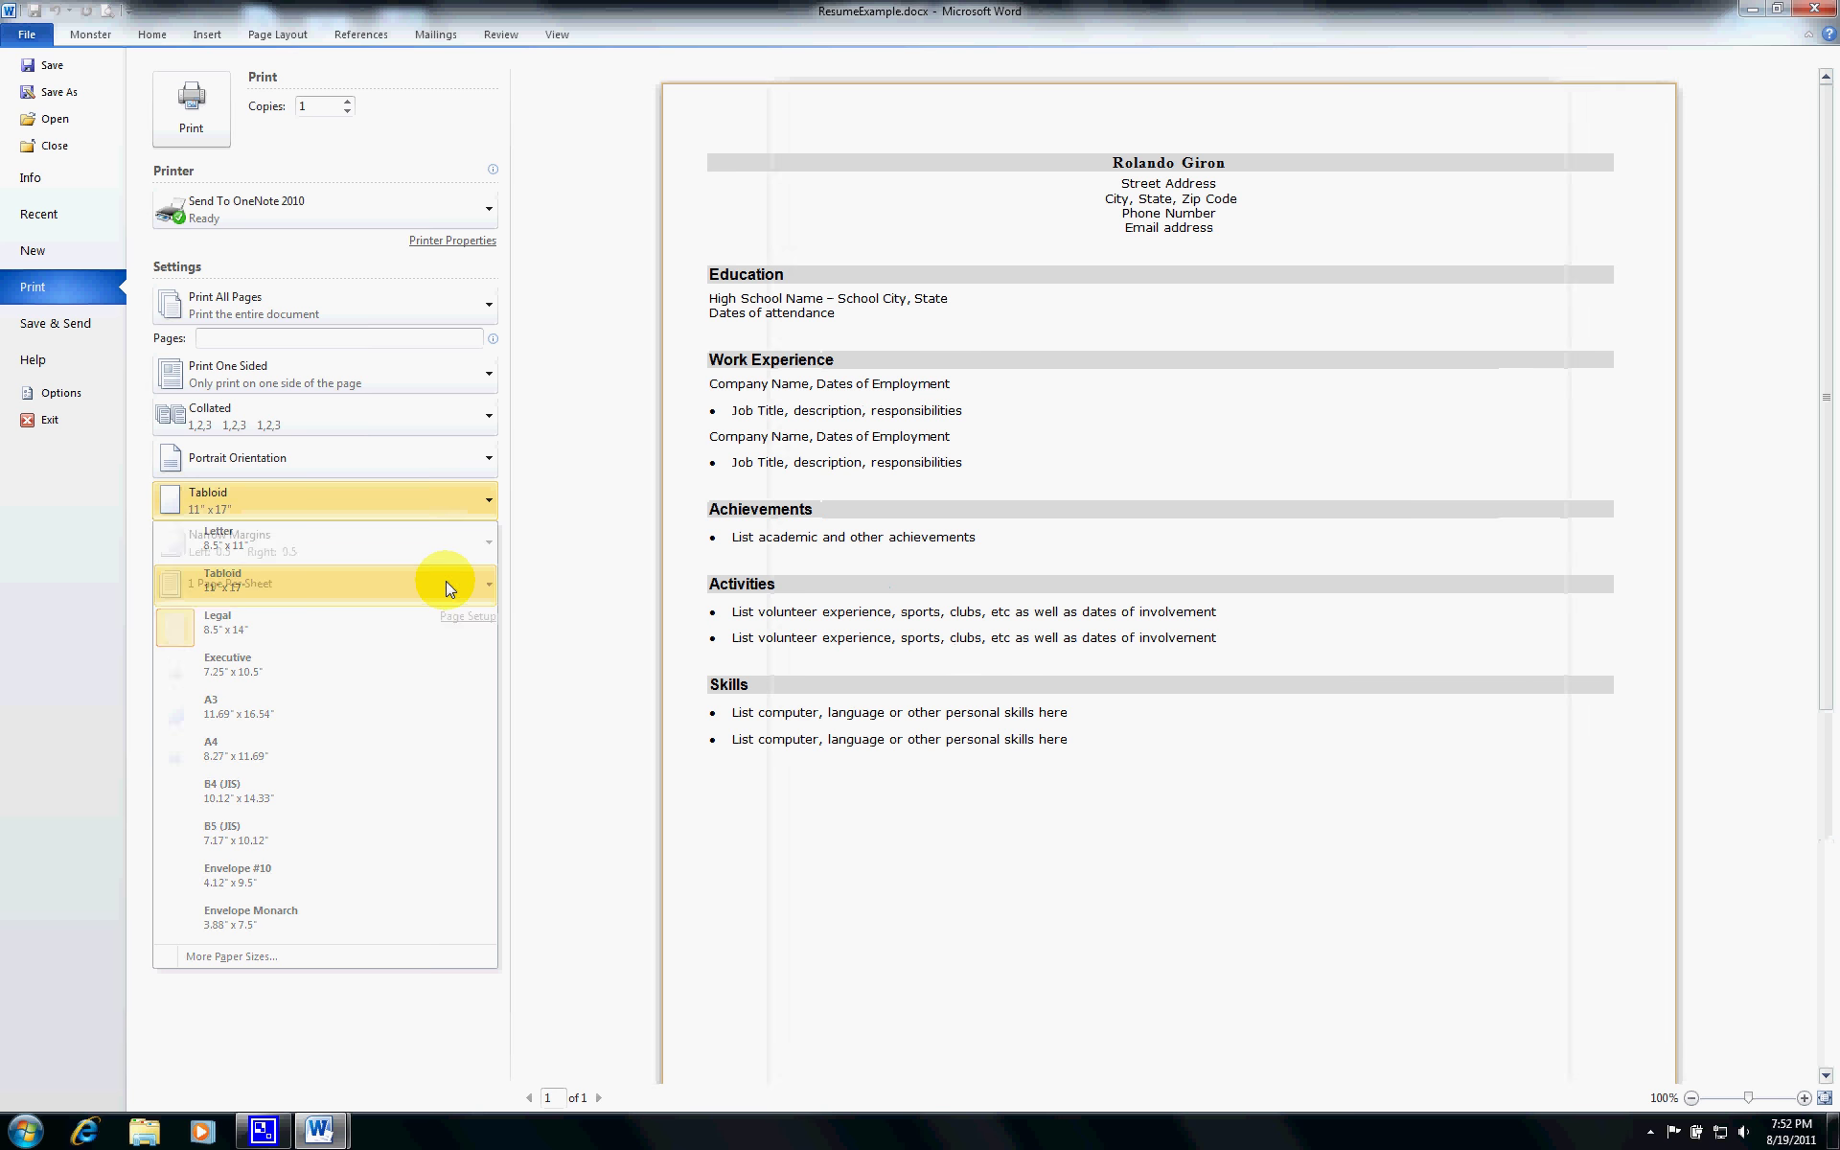
click(491, 501)
click(470, 538)
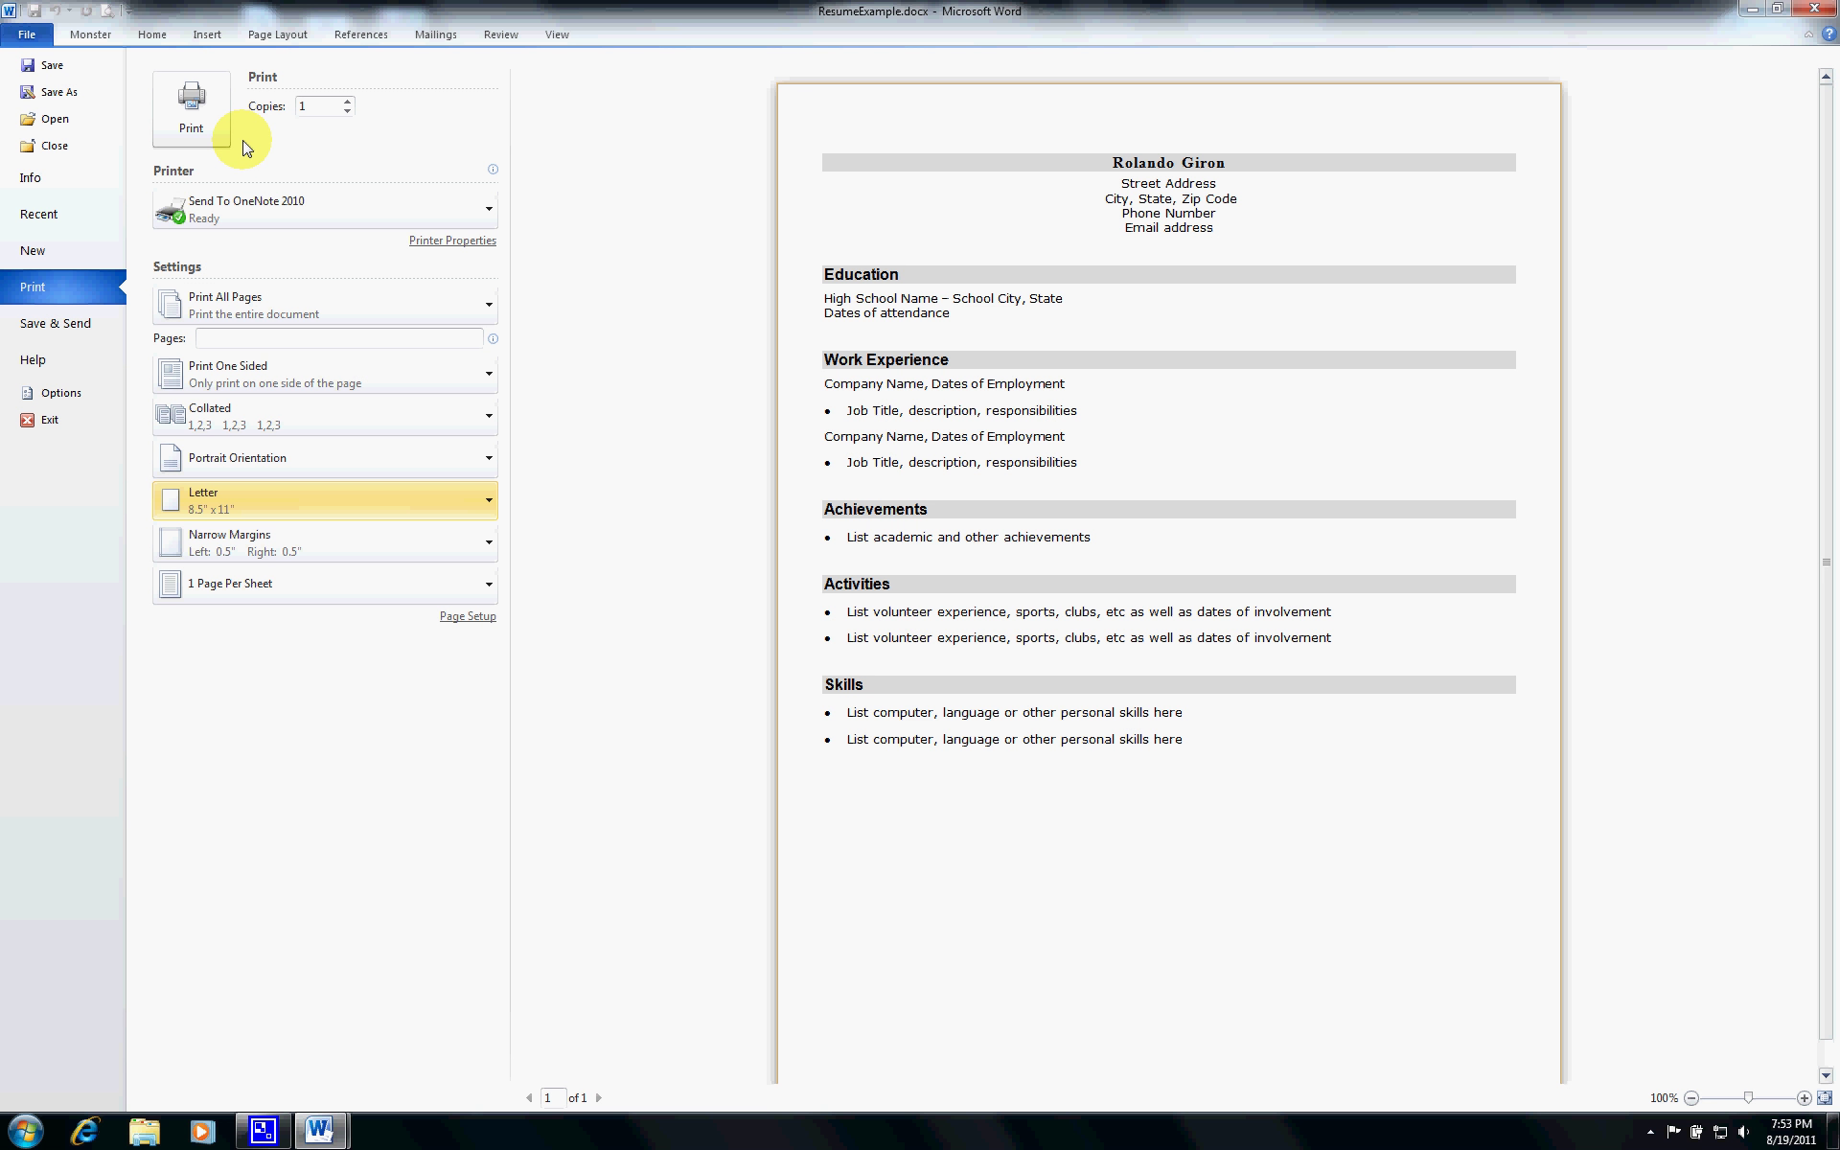
- Close ResumeExample.docx saving changes, quit Word, and relaunch Word 2010 from the Start menu
click(69, 150)
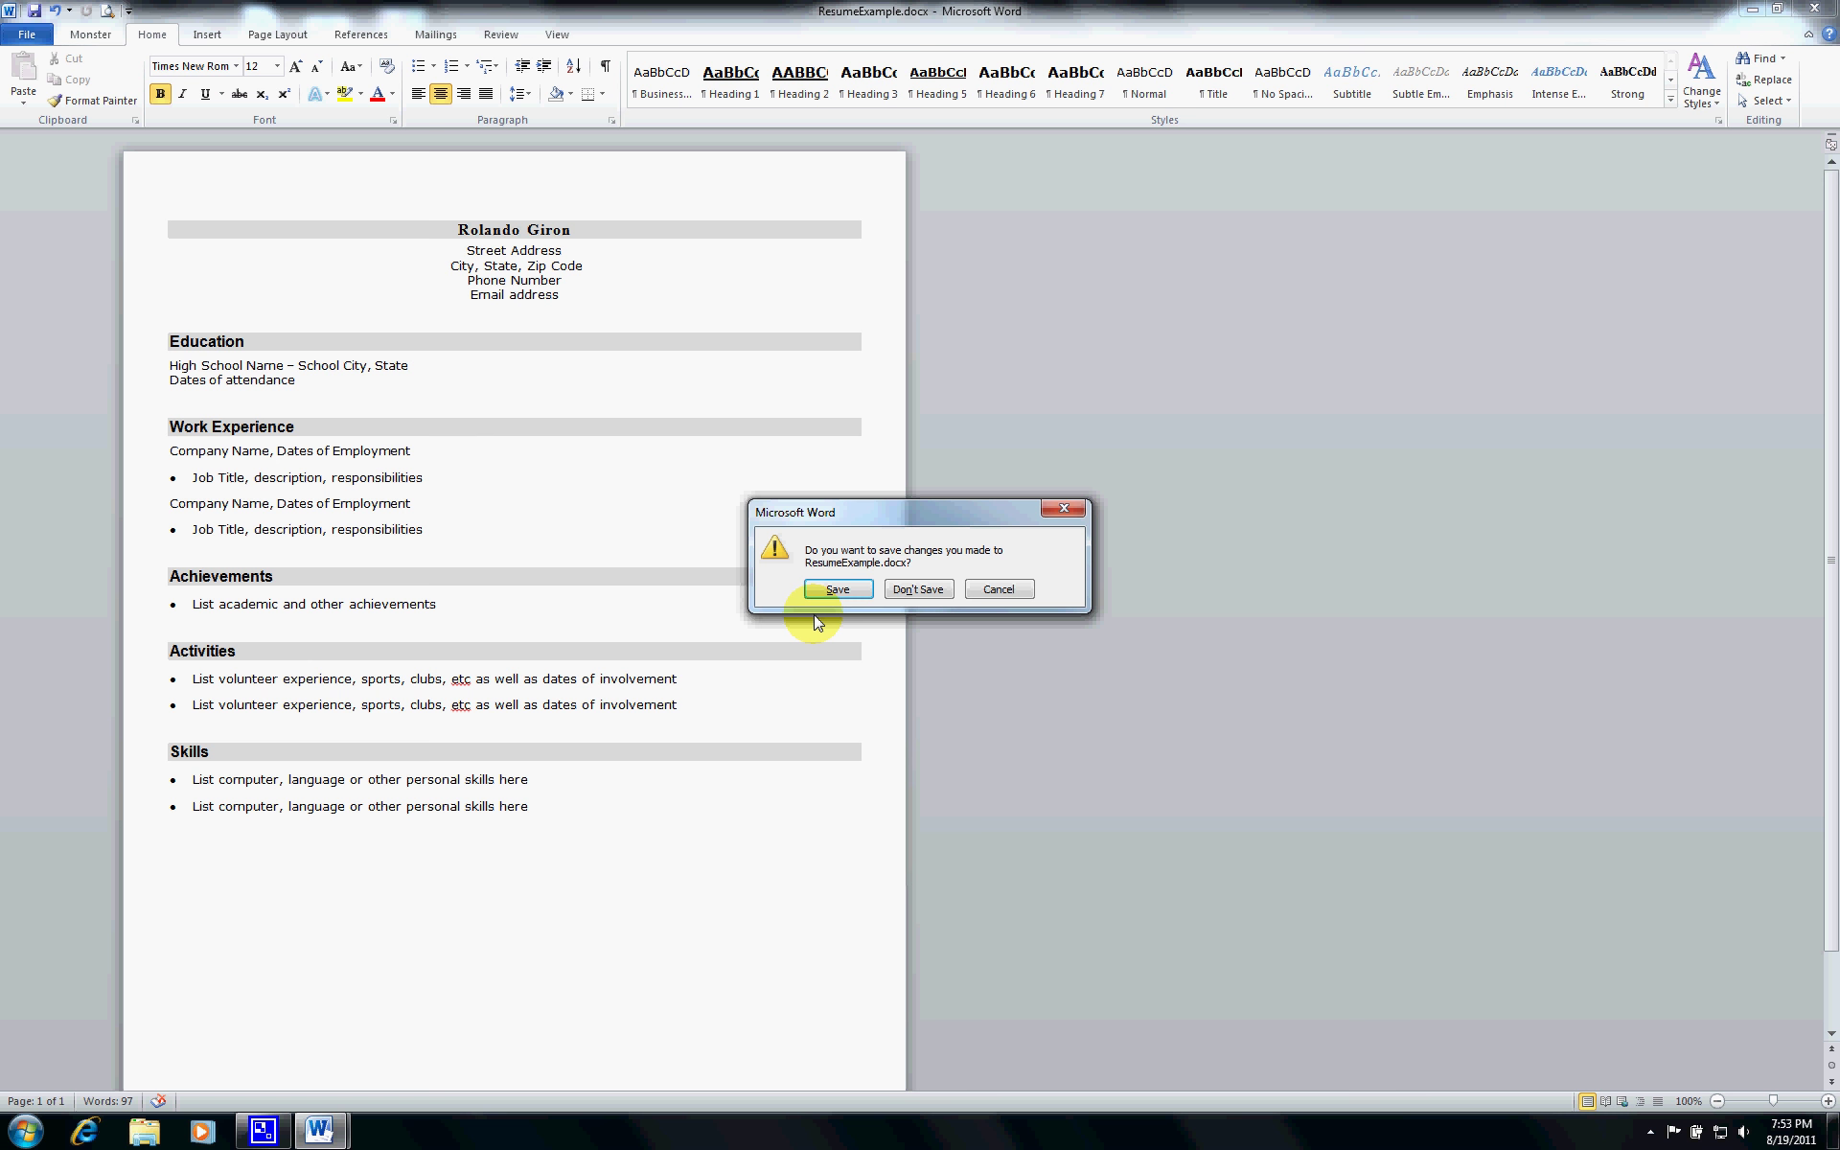
click(832, 589)
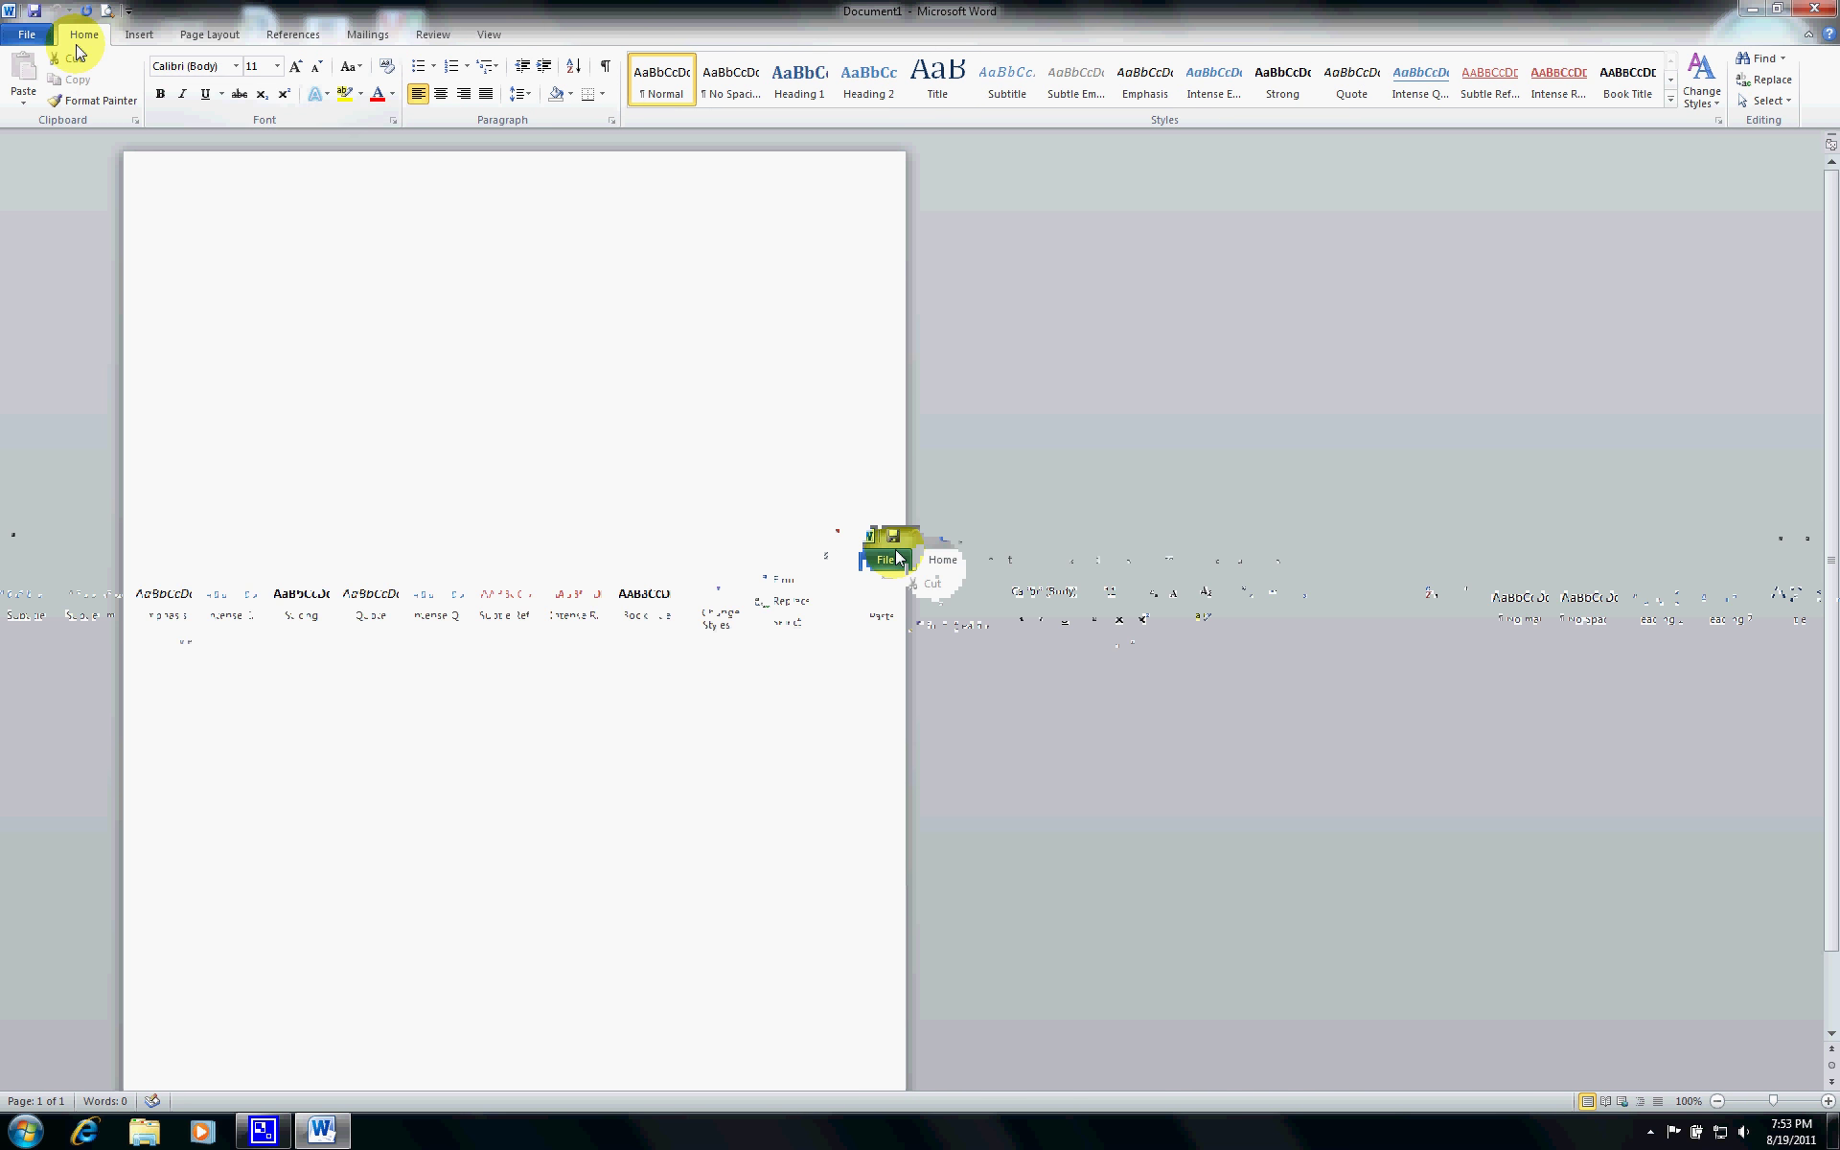
double_click(15, 14)
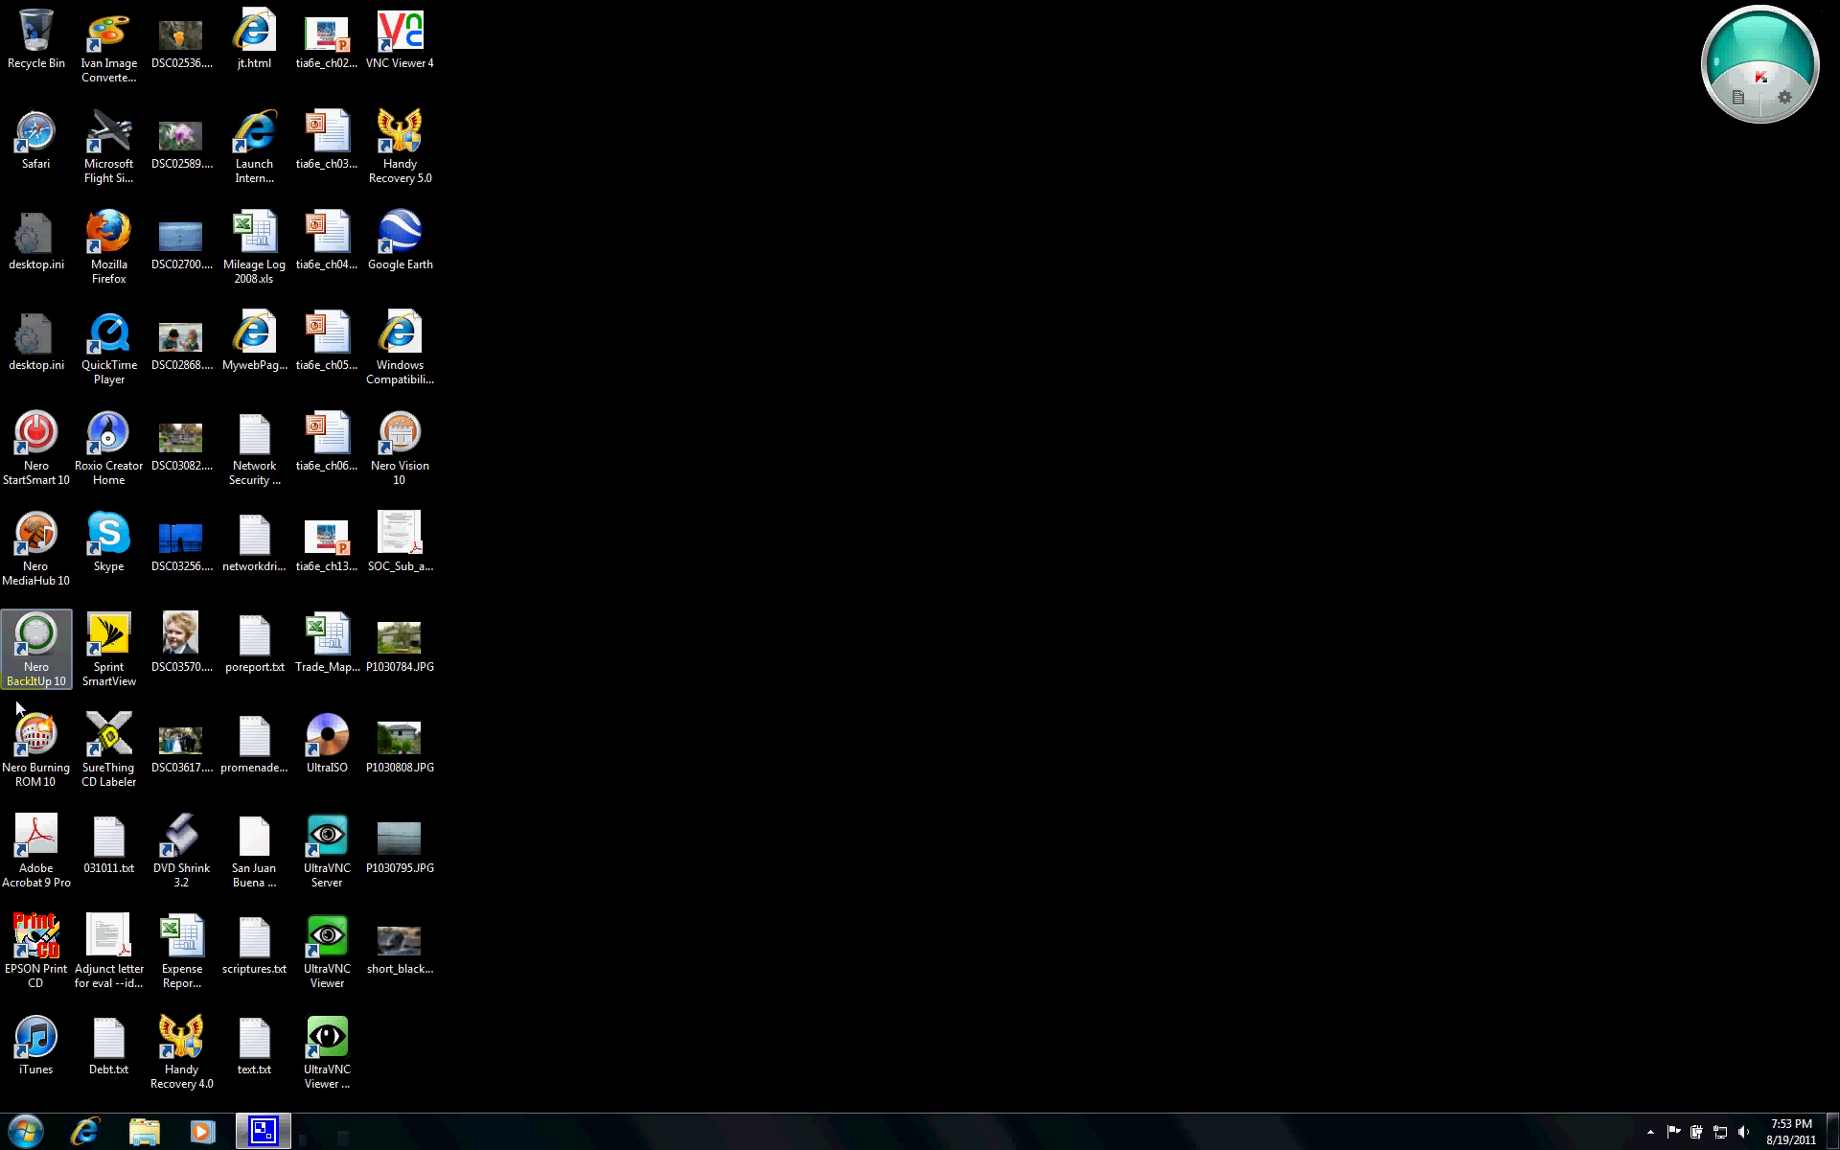
click(24, 1131)
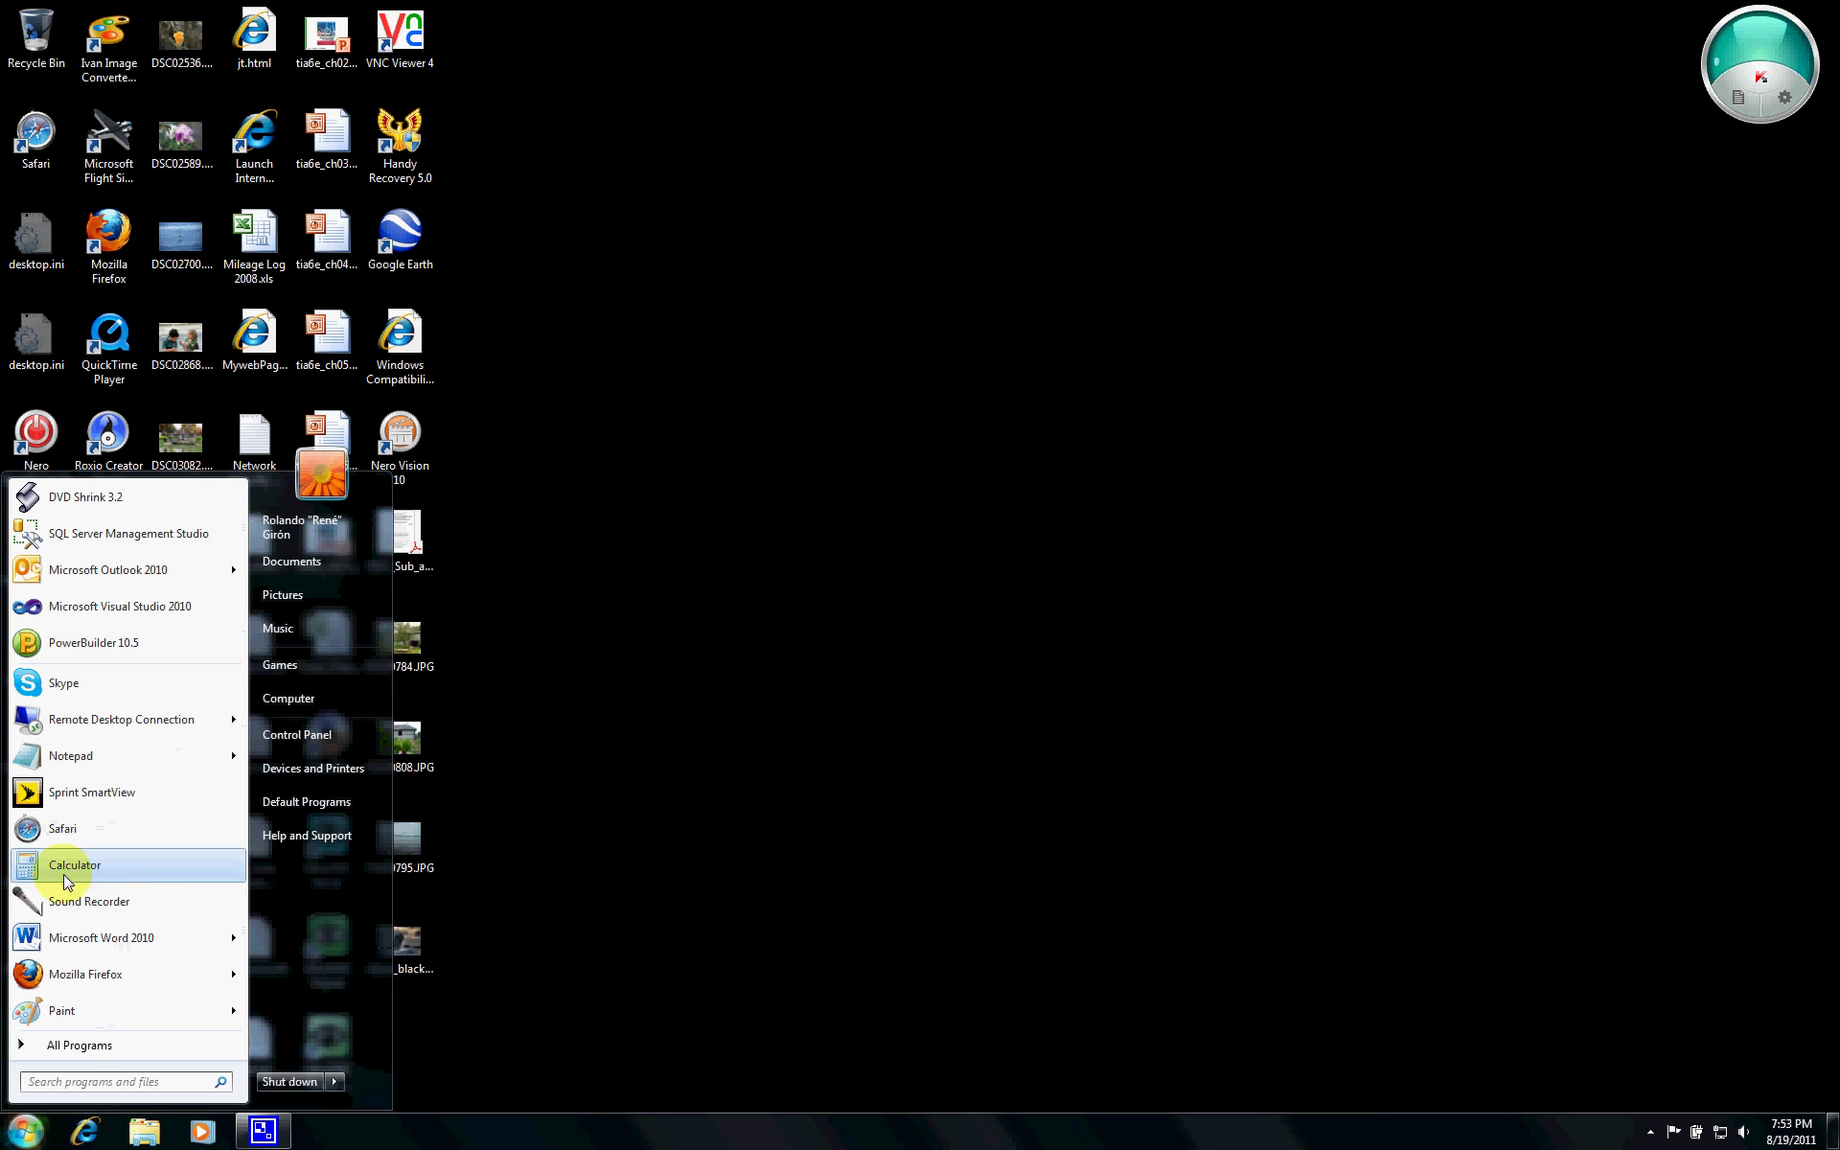
click(72, 941)
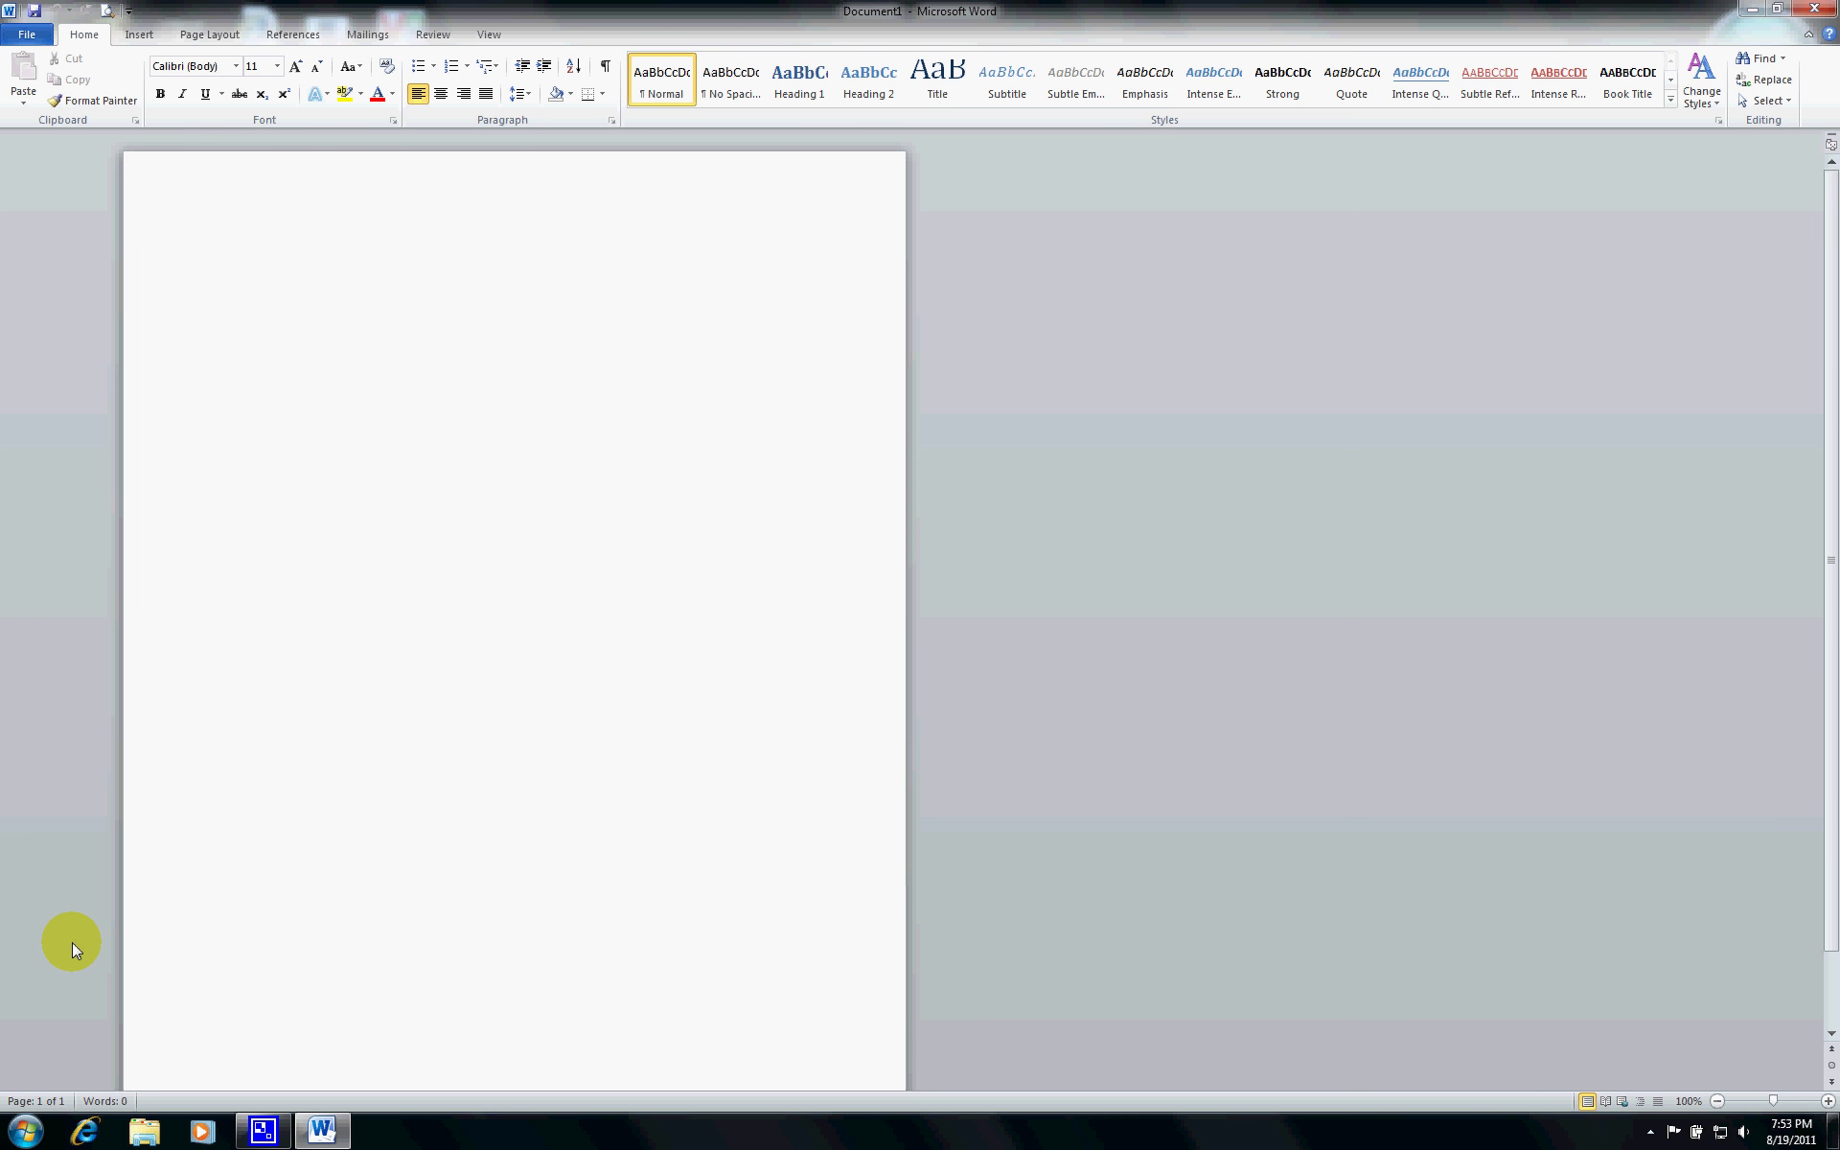
- Browse the recent documents and the Open dialog, then cancel without opening anything
click(31, 38)
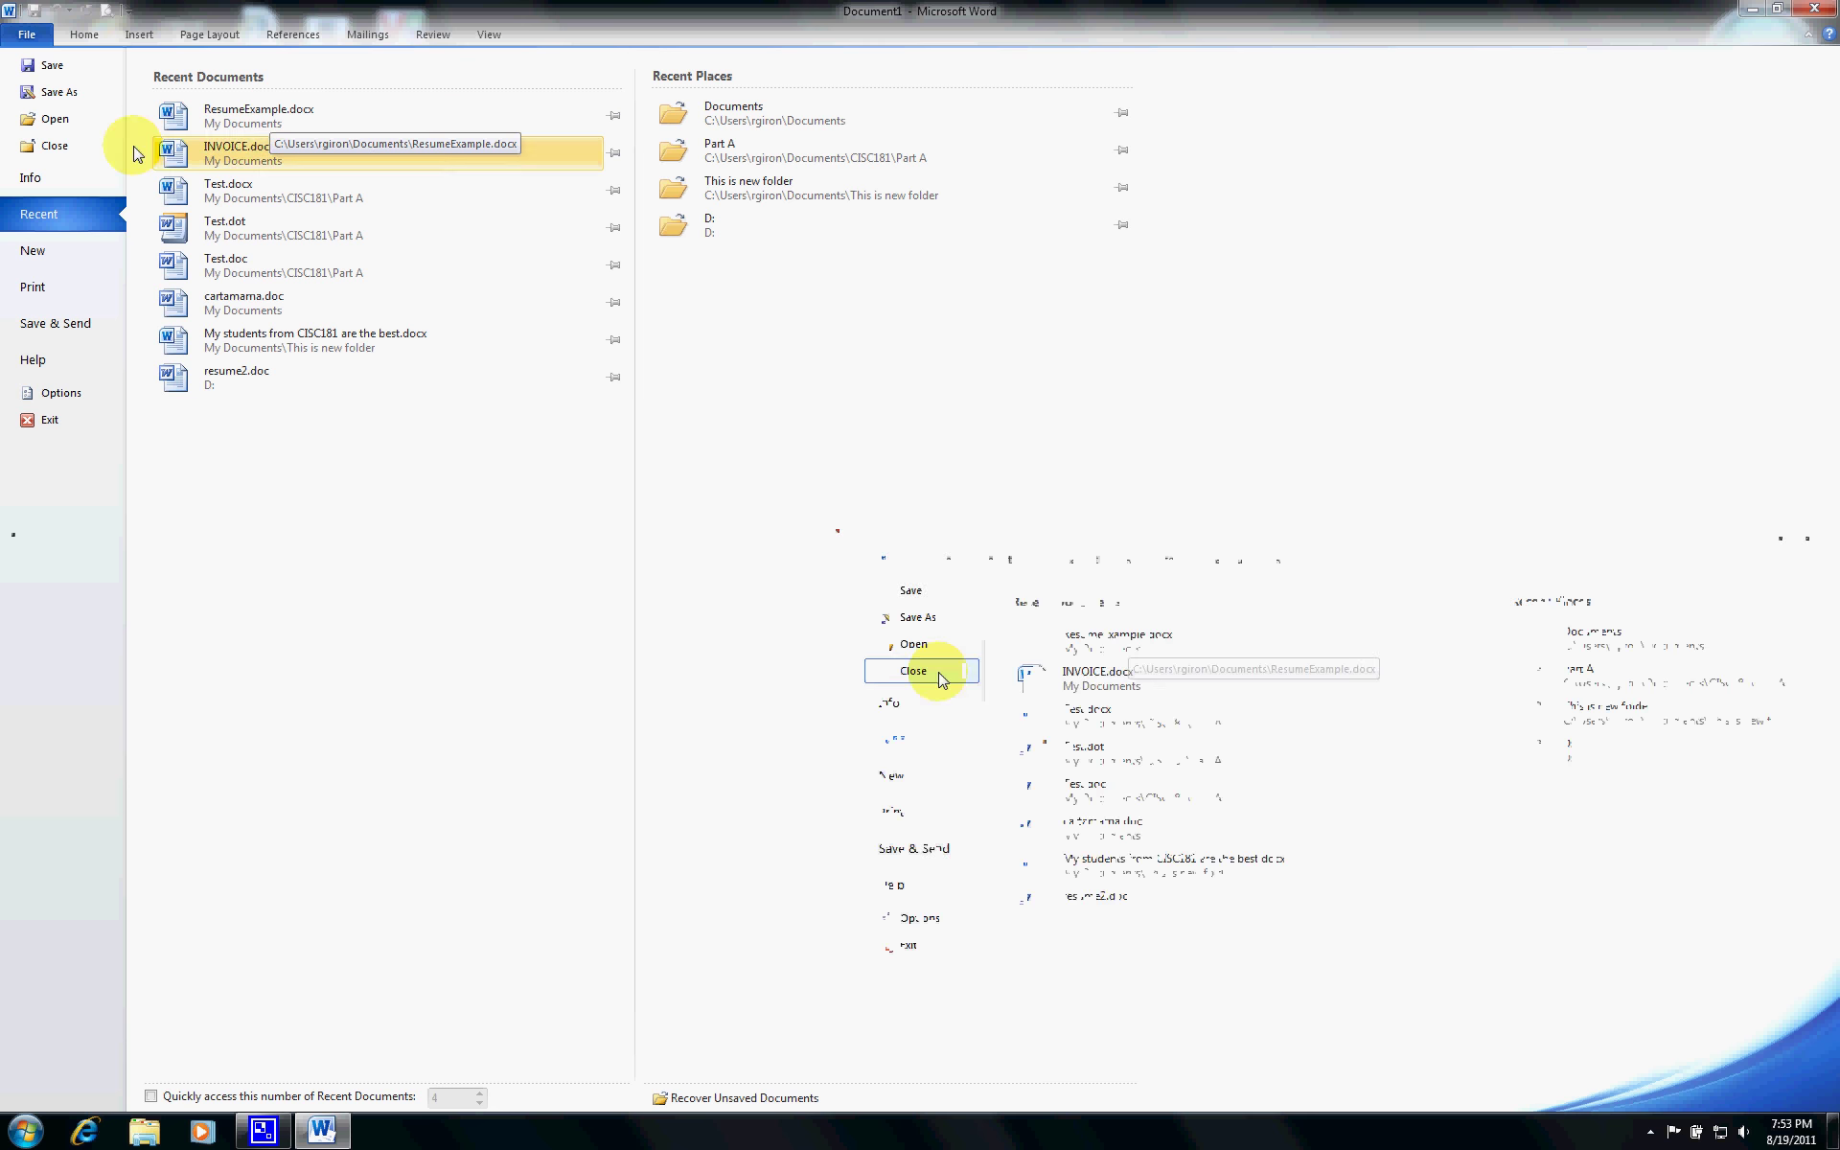
click(73, 120)
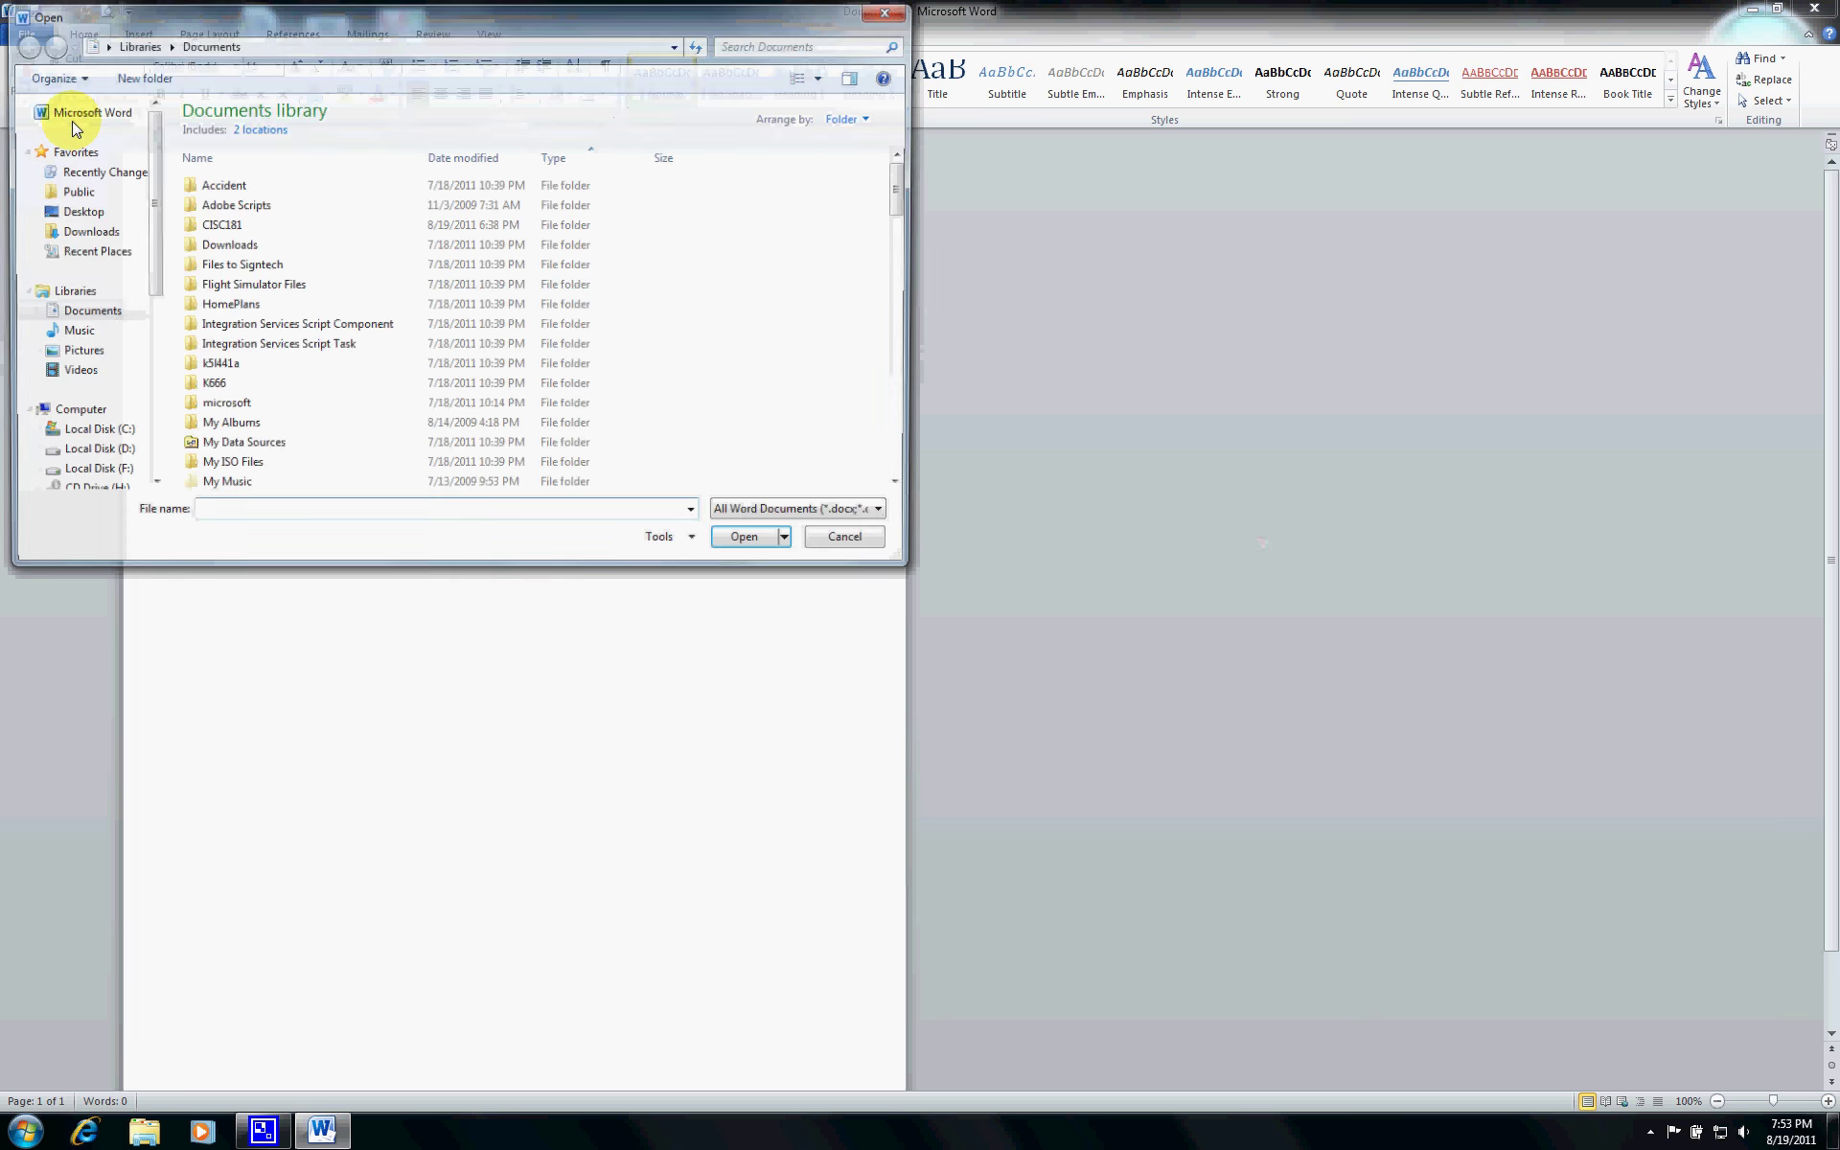
scroll(134, 305, down, 5)
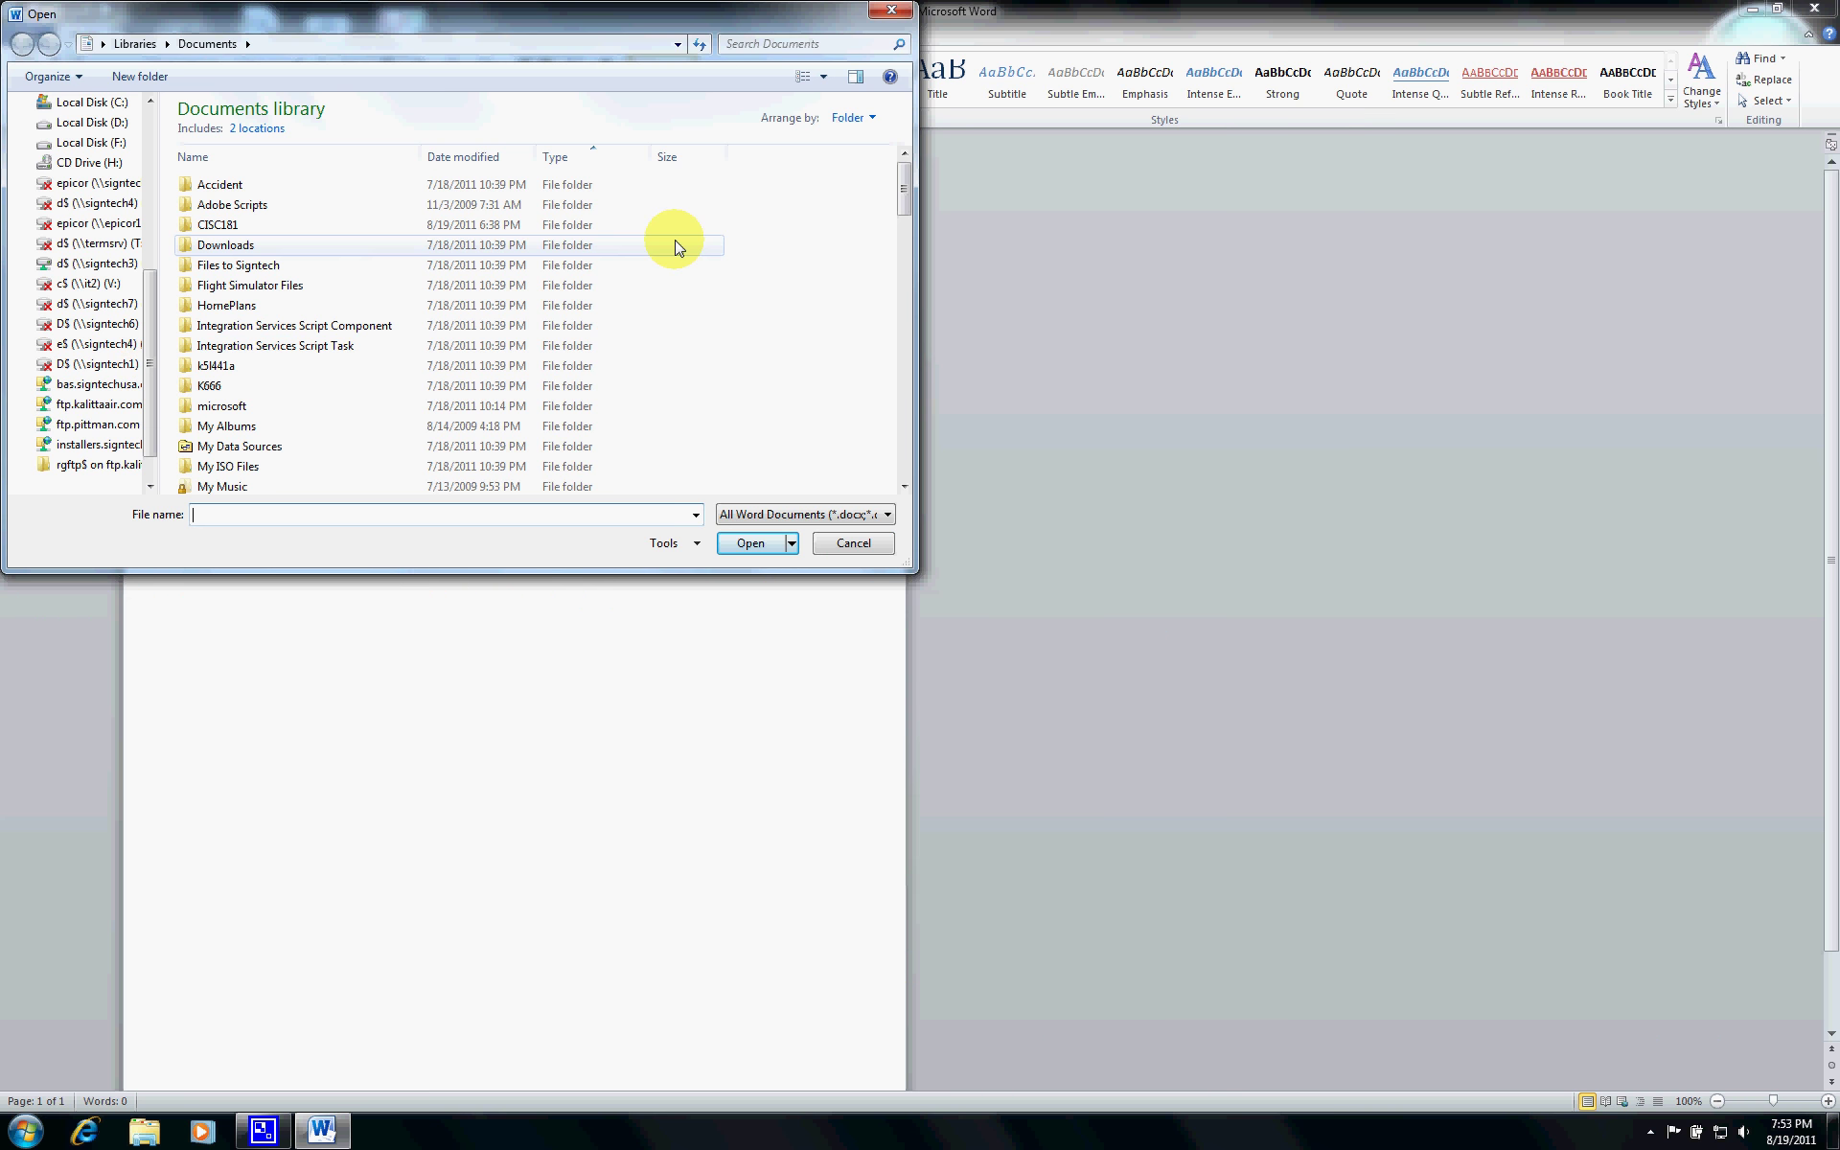
click(852, 544)
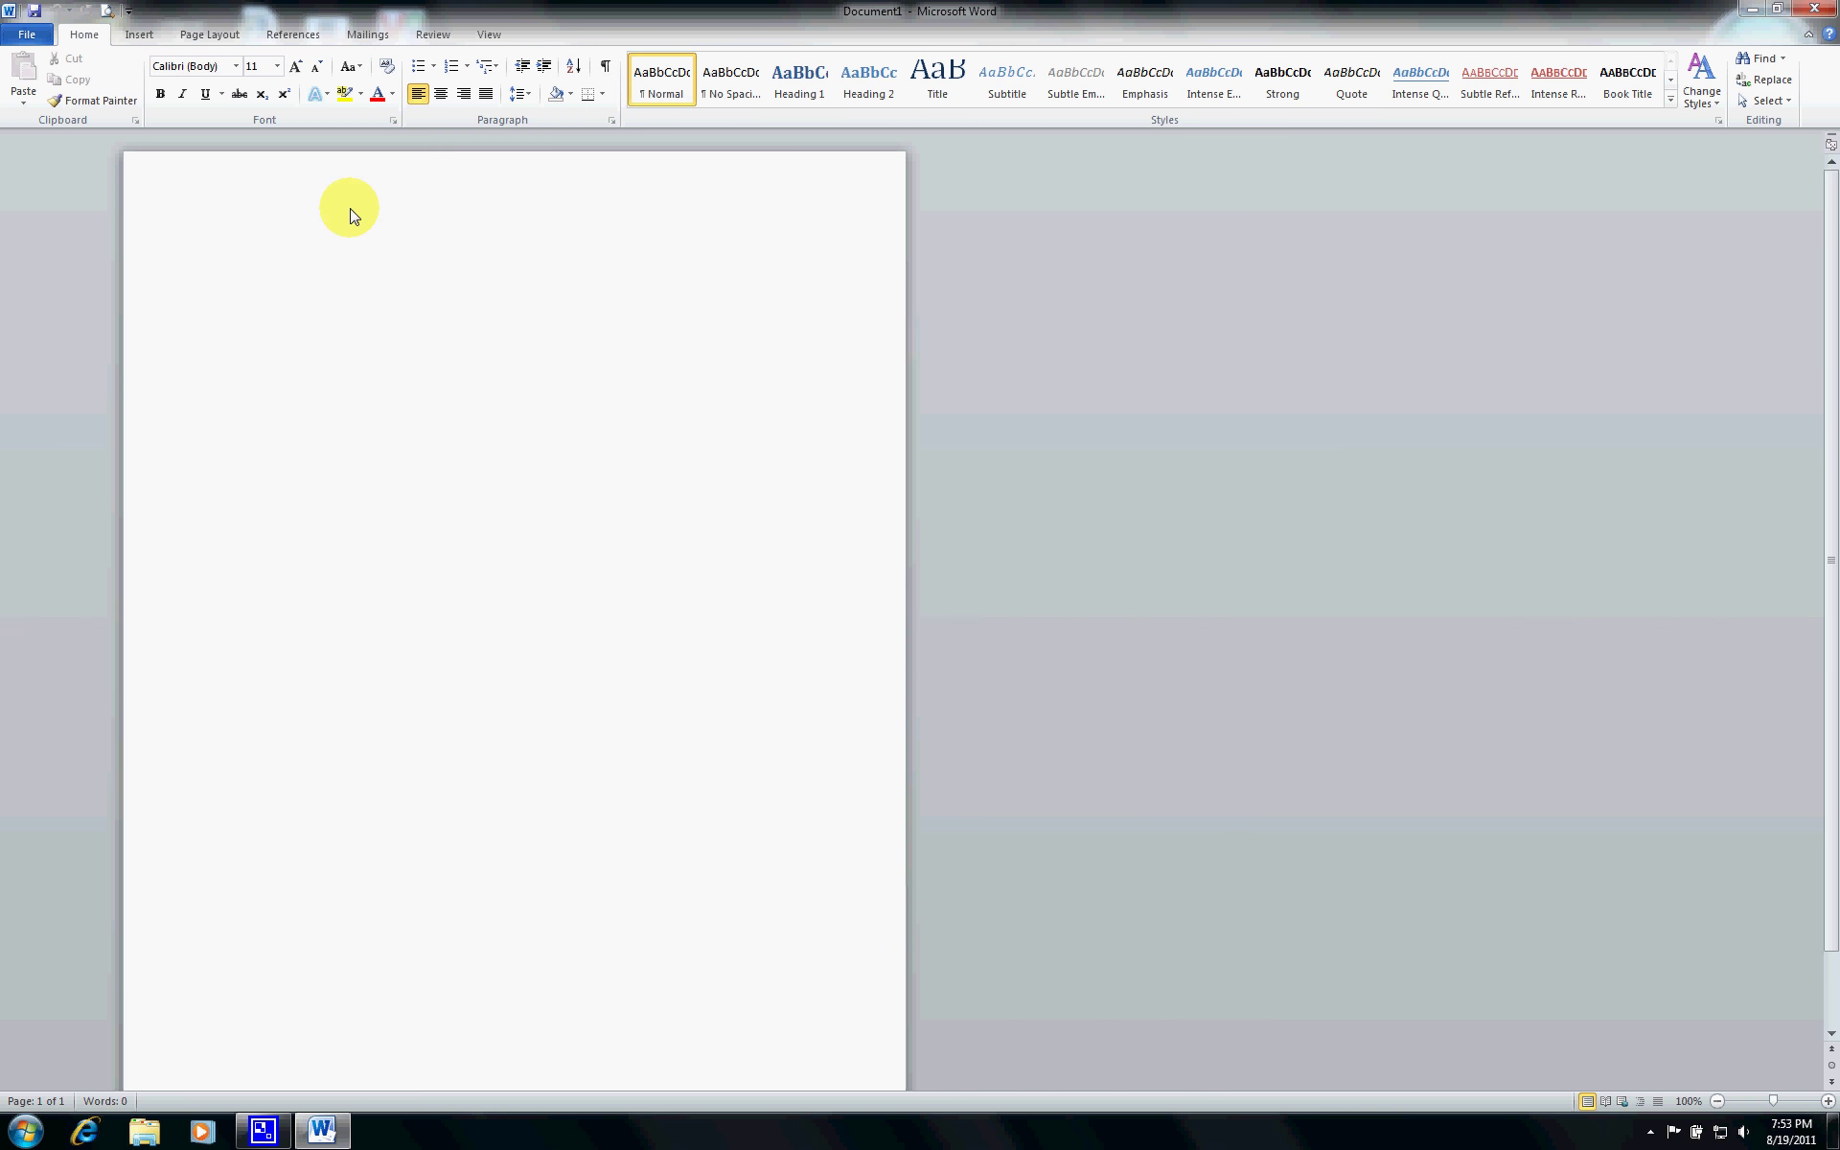
- Reopen ResumeExample.docx by entering 'res' as the file name in the Open dialog
key(ctrl+o)
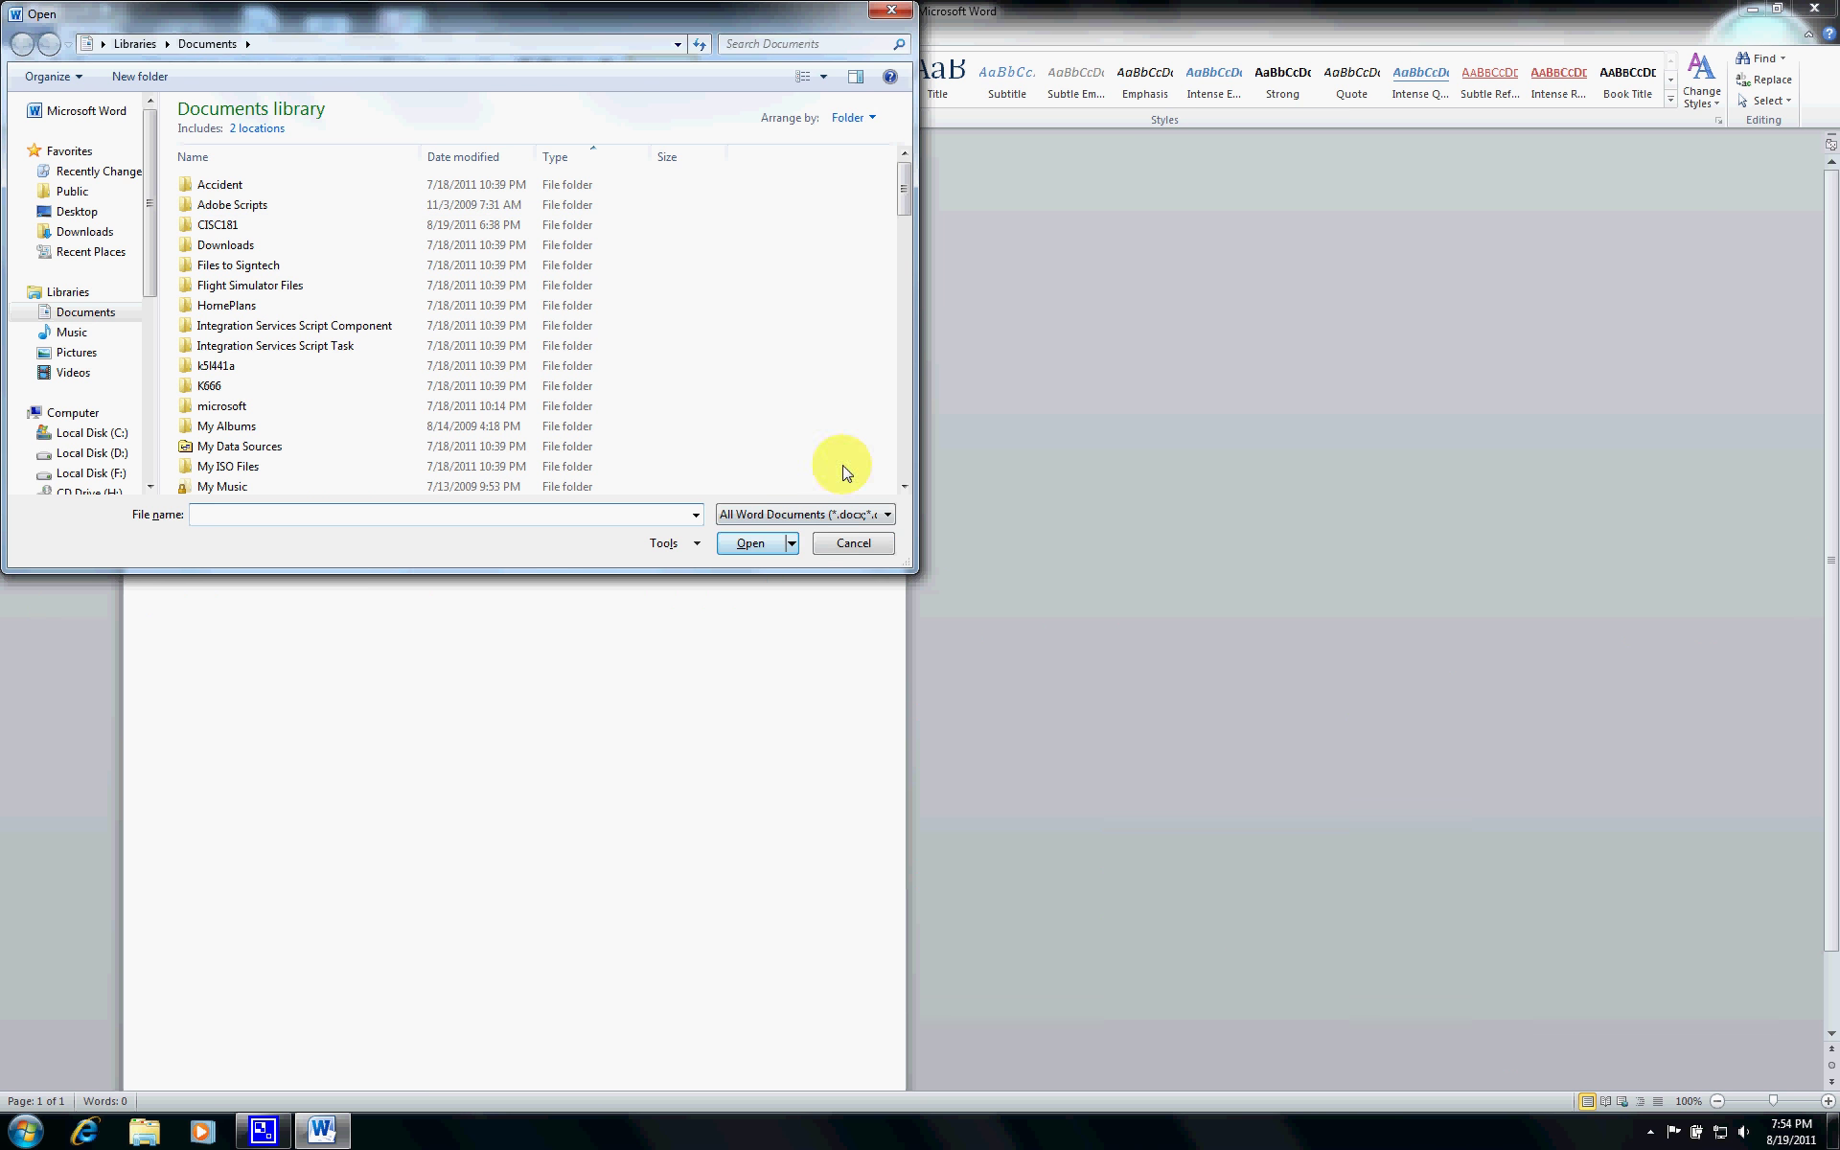
drag(903, 189, 907, 378)
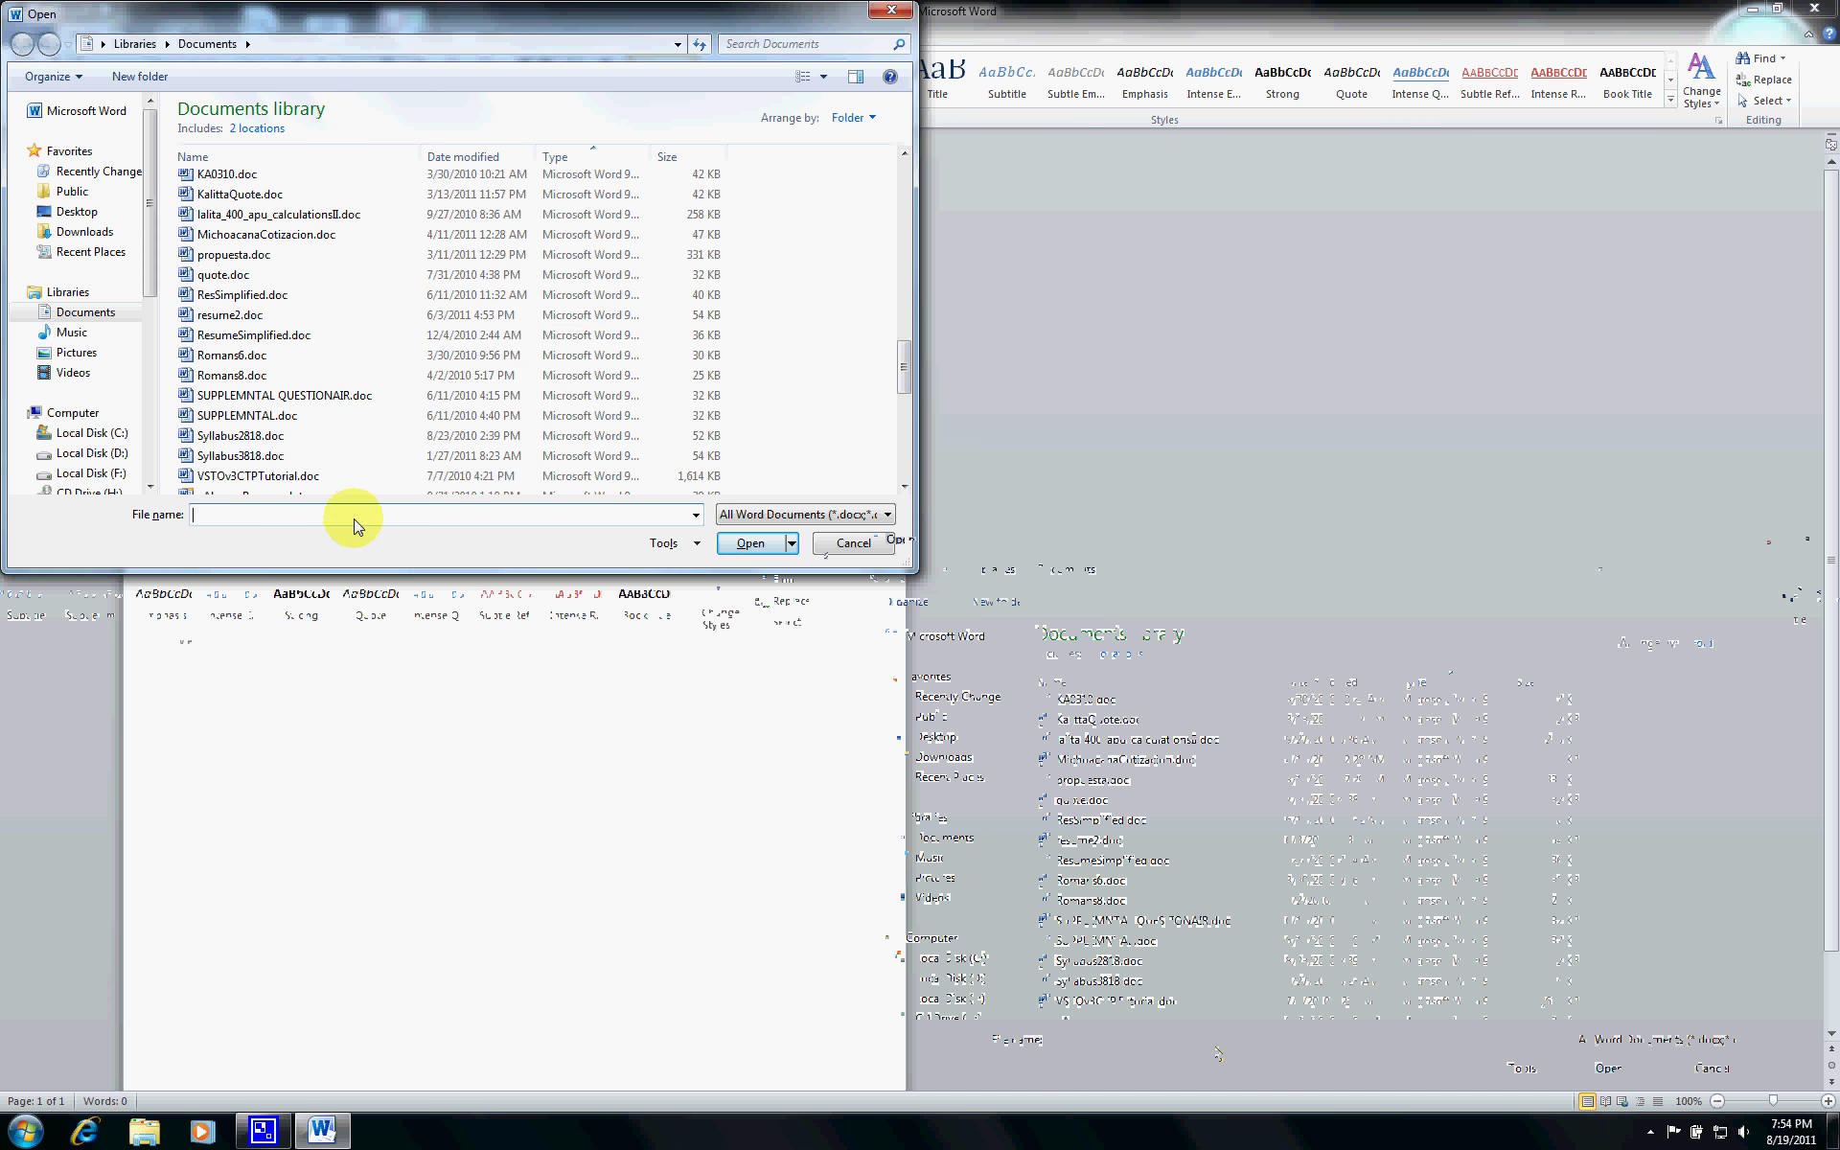
text(res)
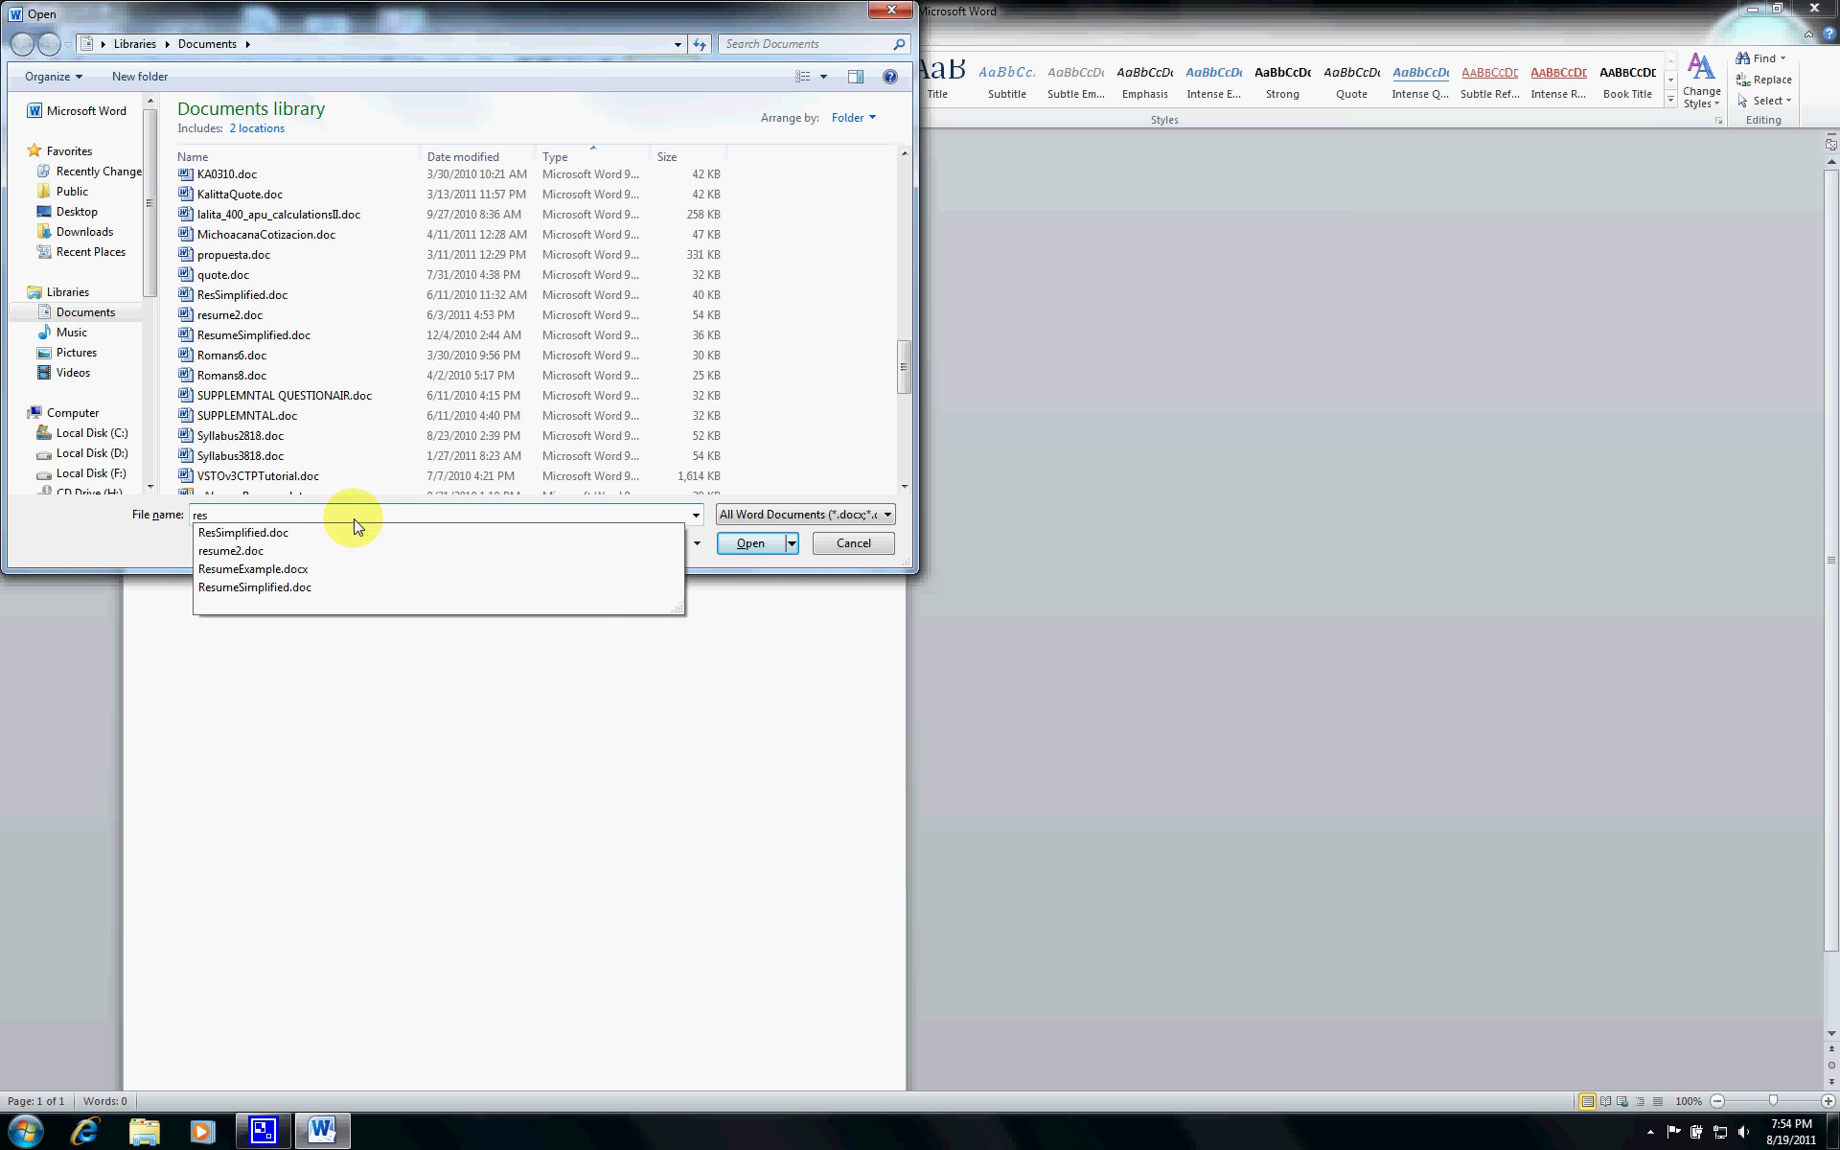
click(337, 572)
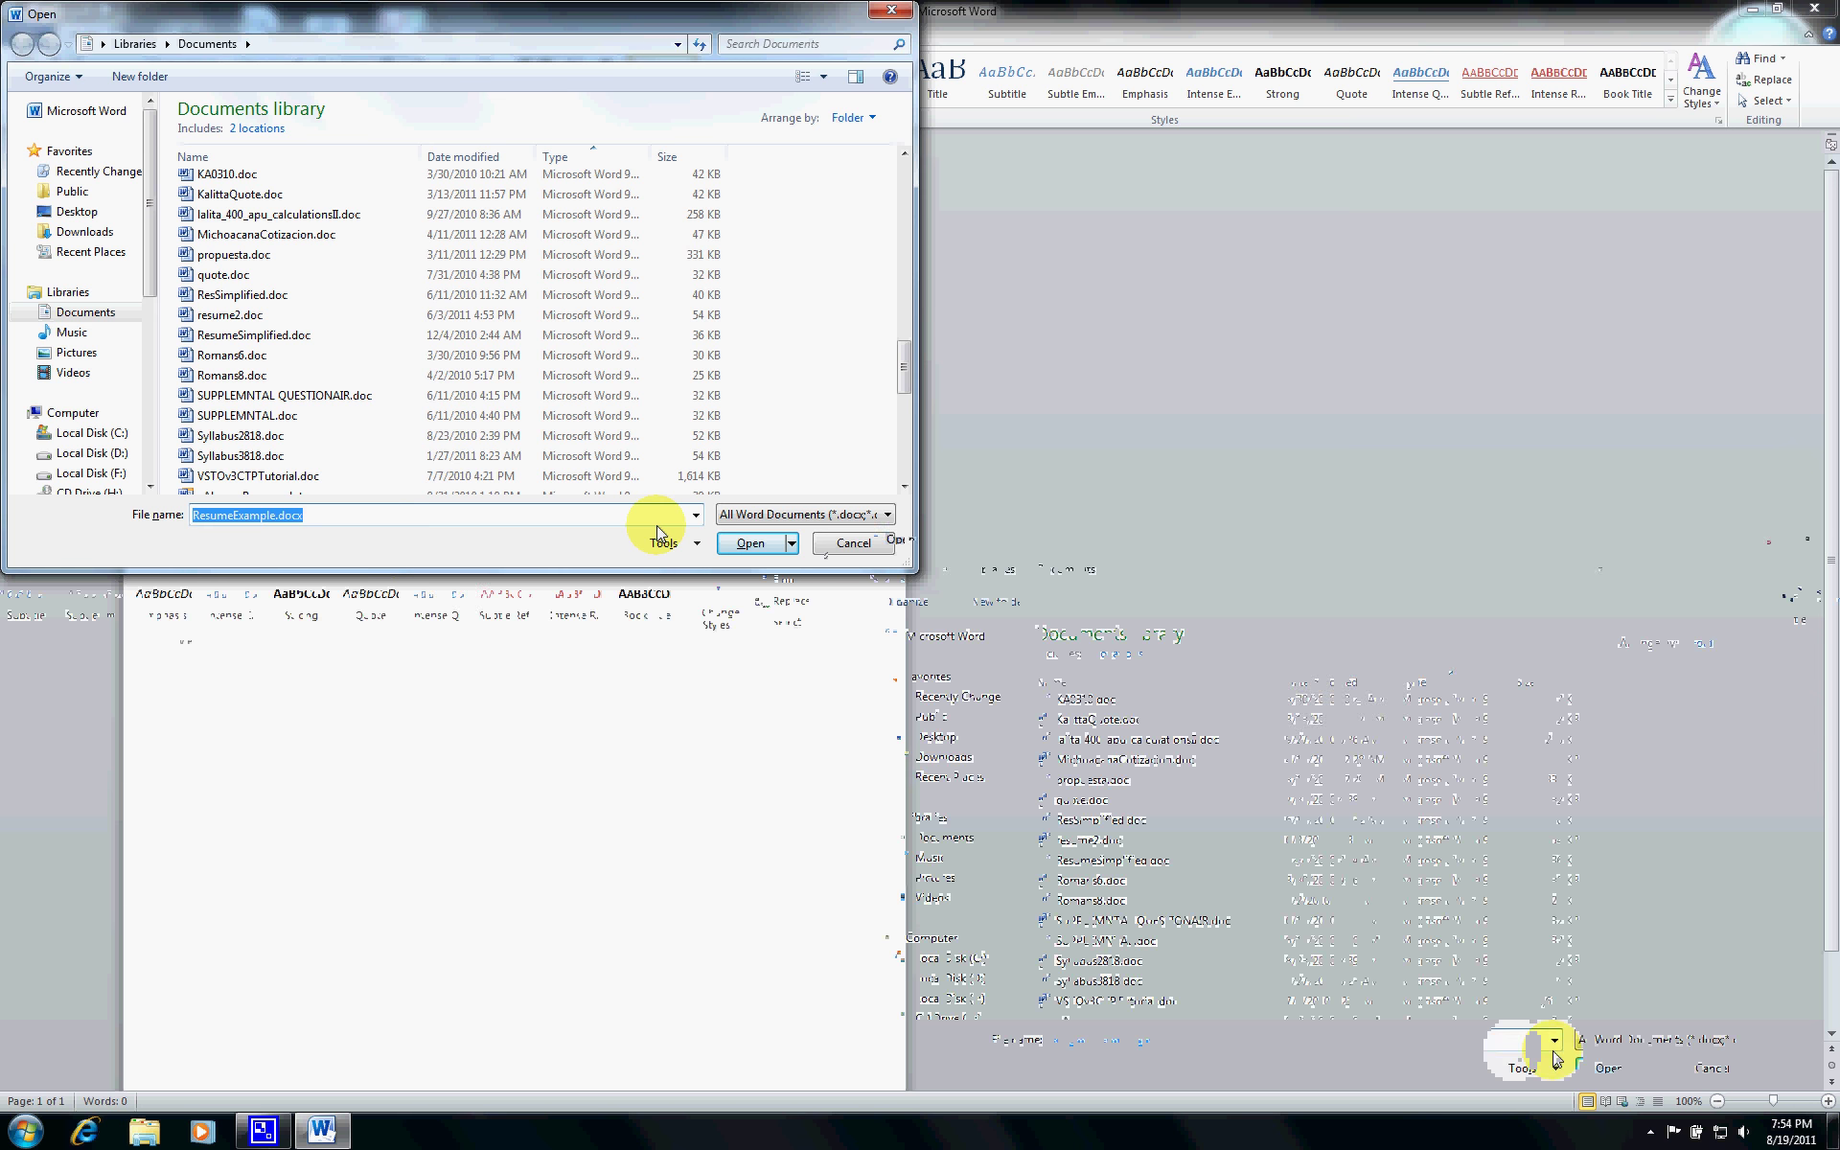
click(736, 542)
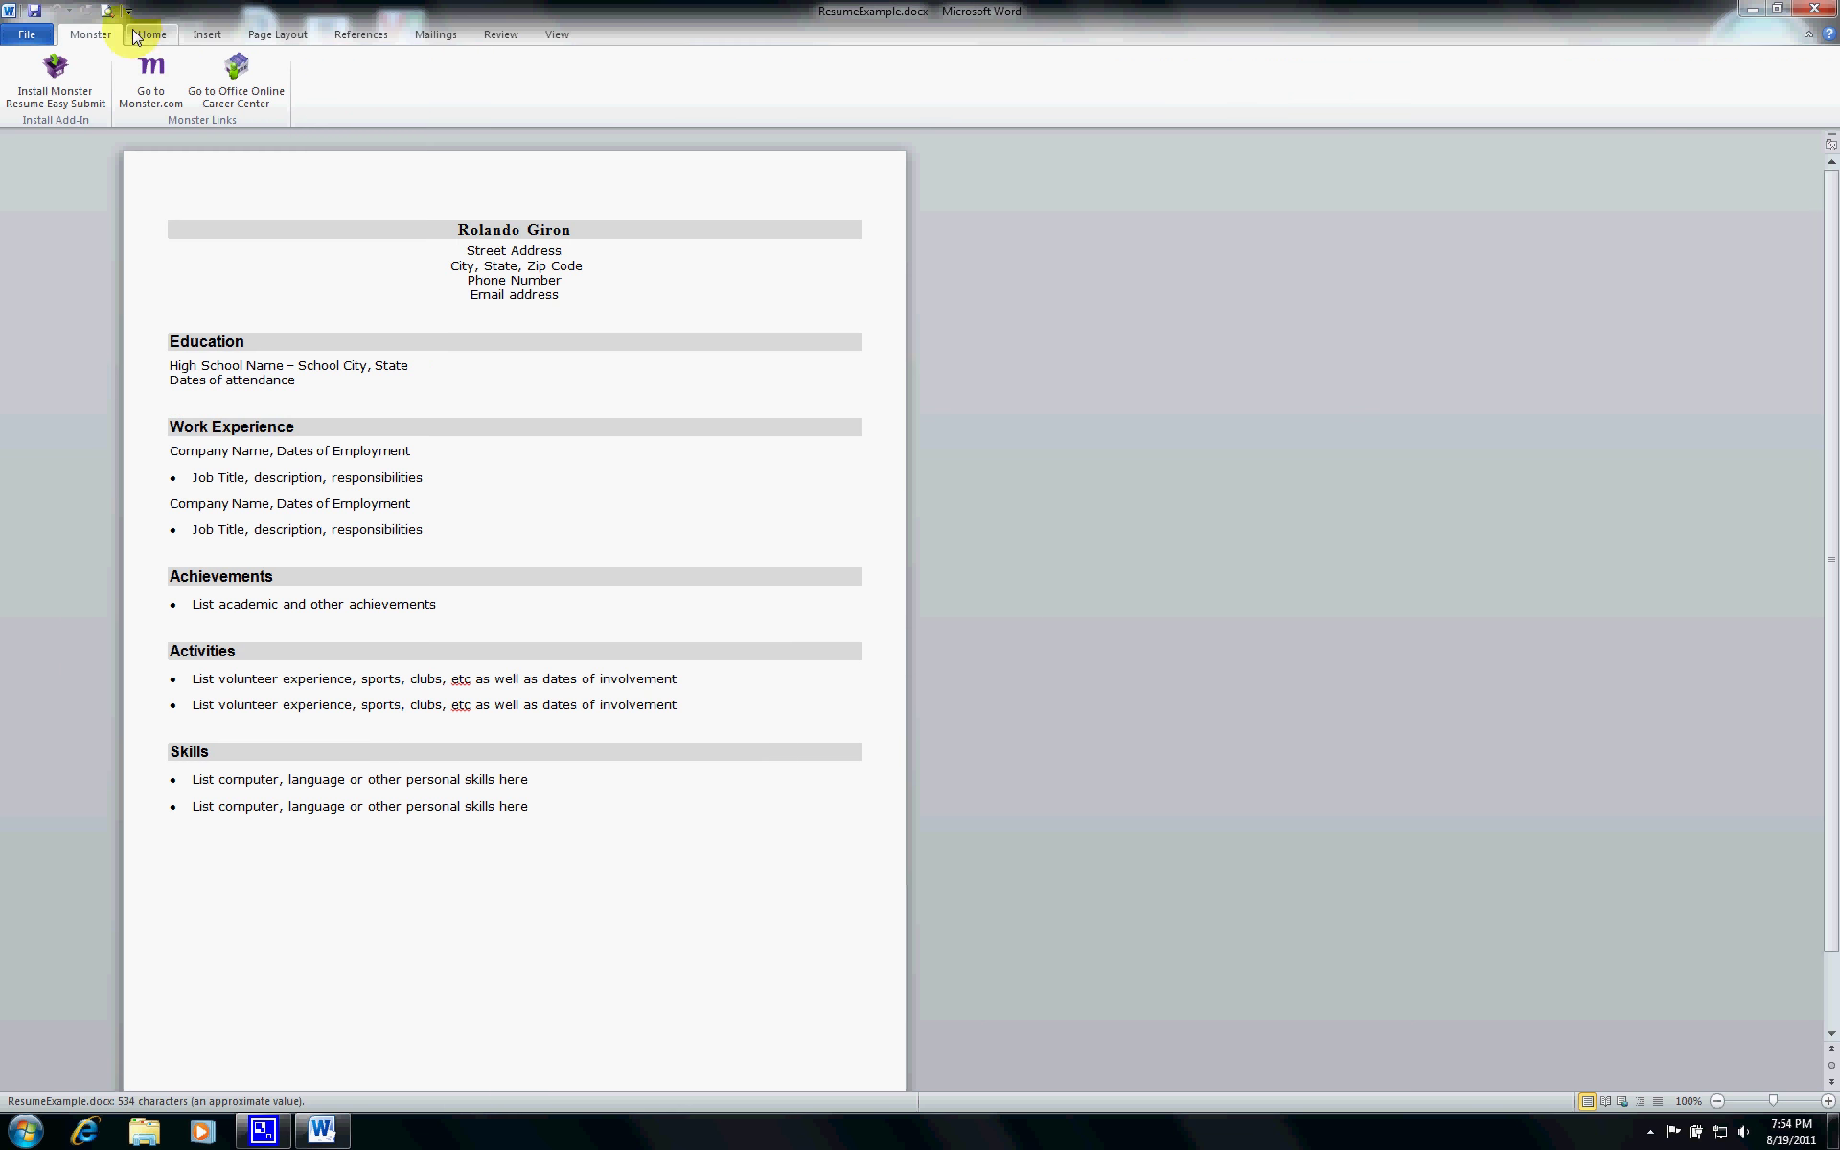
- Check the resume's file info in the File view, then exit Word to the desktop
click(27, 35)
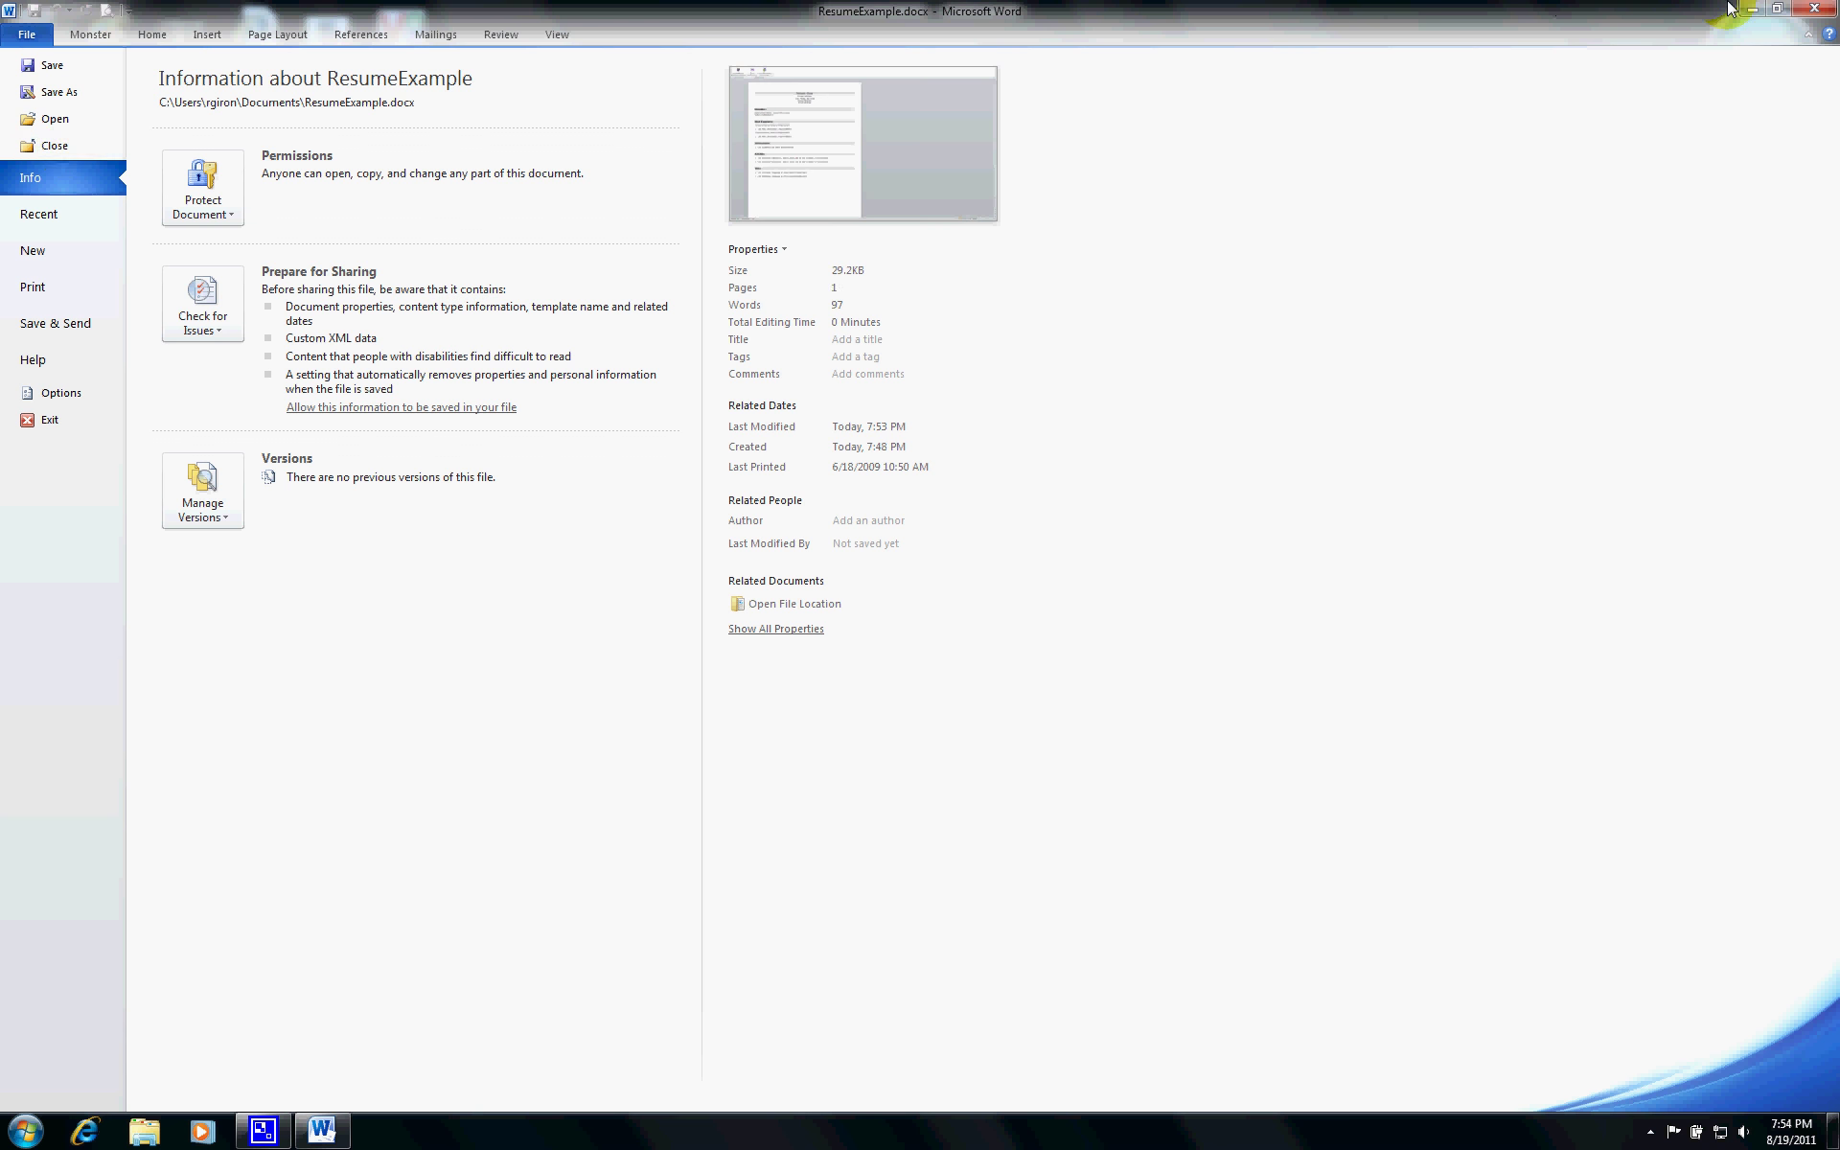
click(1819, 11)
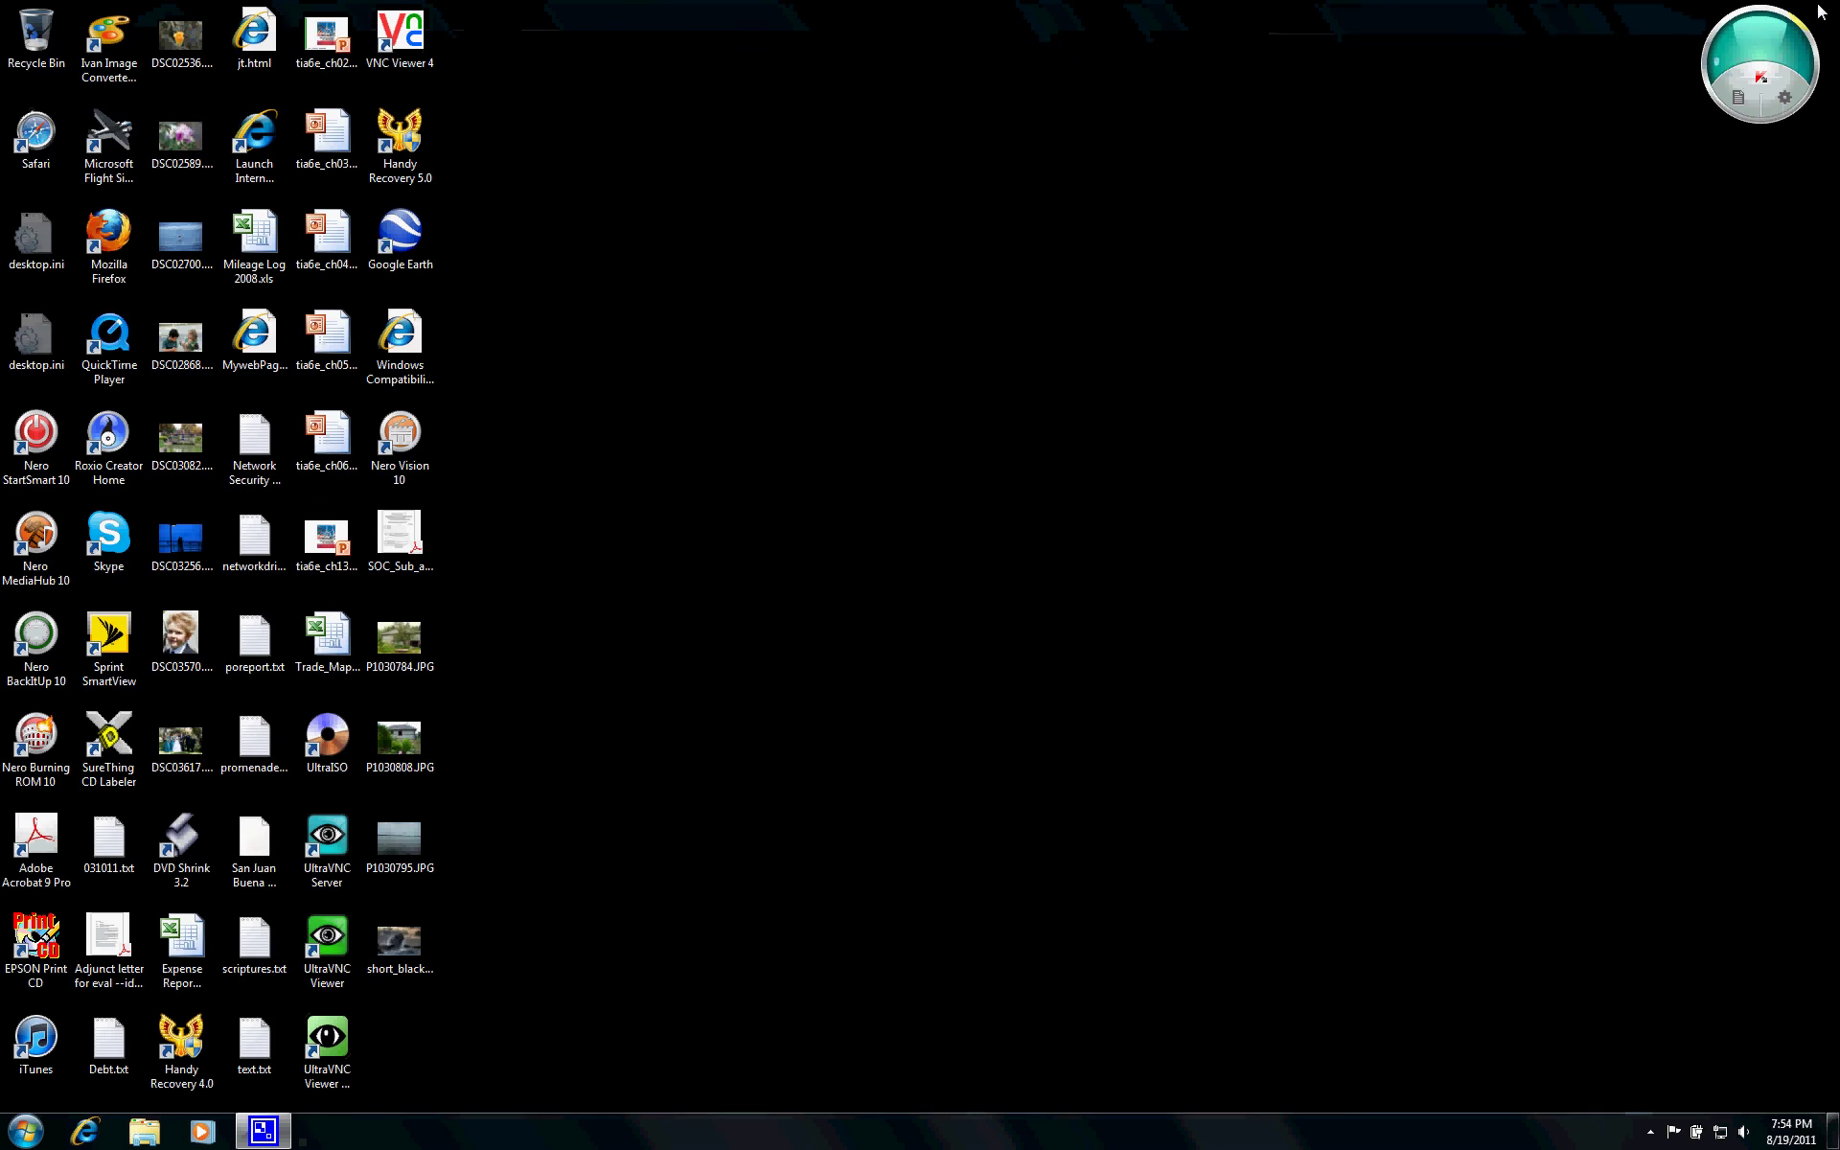